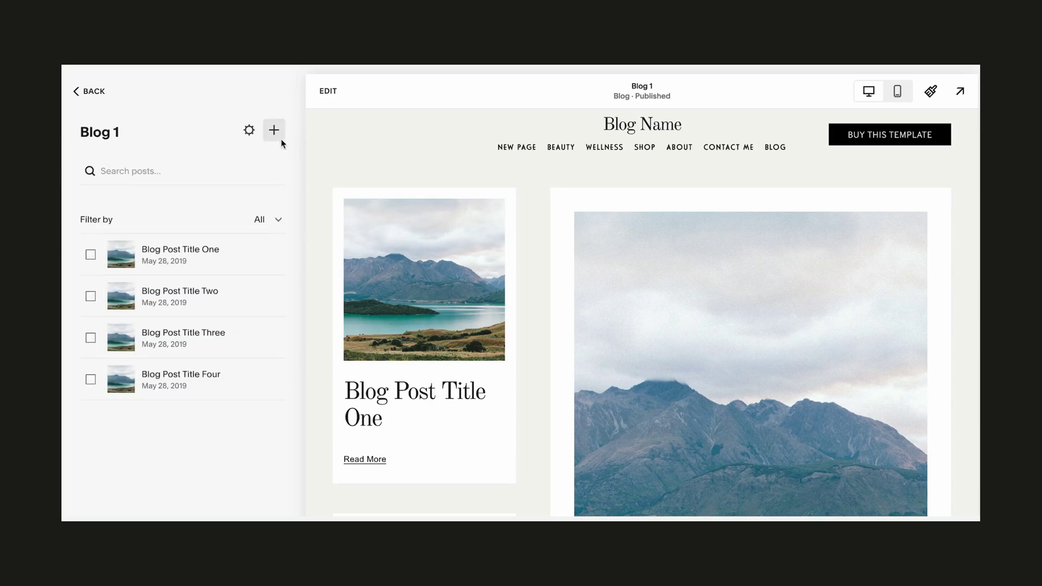
- Add a new post to Blog 1 titled 'Blog name'
{"action": "left_click", "coordinate": [275, 131]}
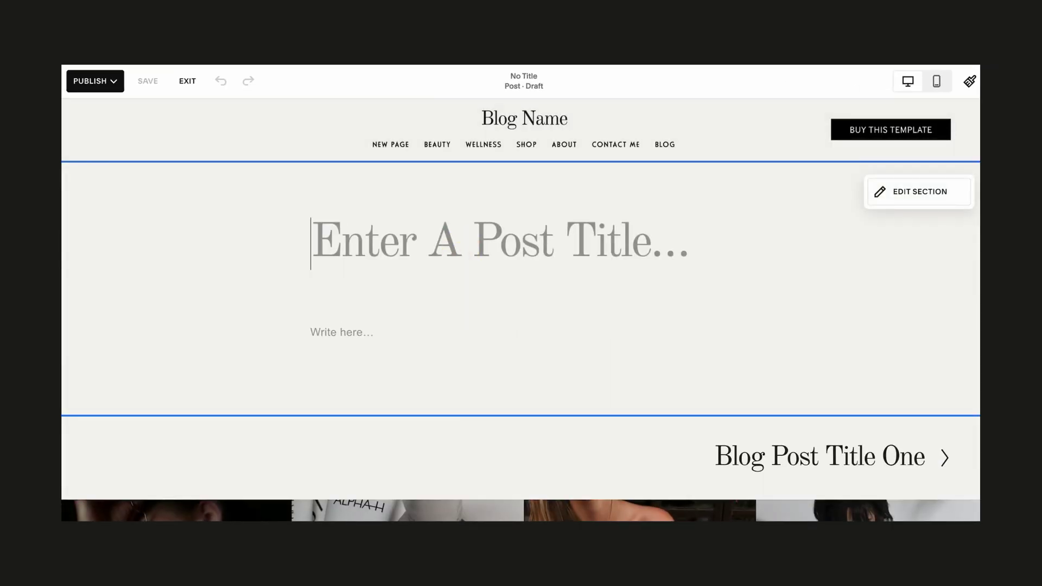
{"action": "type", "text": "Blog name"}
{"action": "left_click", "coordinate": [111, 83]}
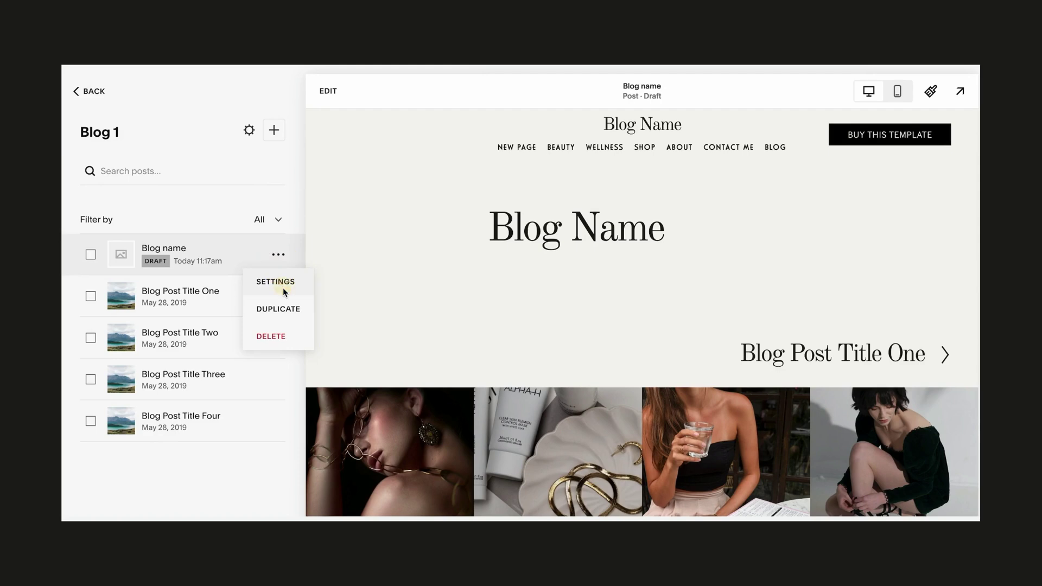
- Give the 'Blog name' draft the category 'category name' in its post settings and save
{"action": "left_click", "coordinate": [282, 288]}
{"action": "left_click", "coordinate": [283, 214]}
{"action": "left_click", "coordinate": [502, 258]}
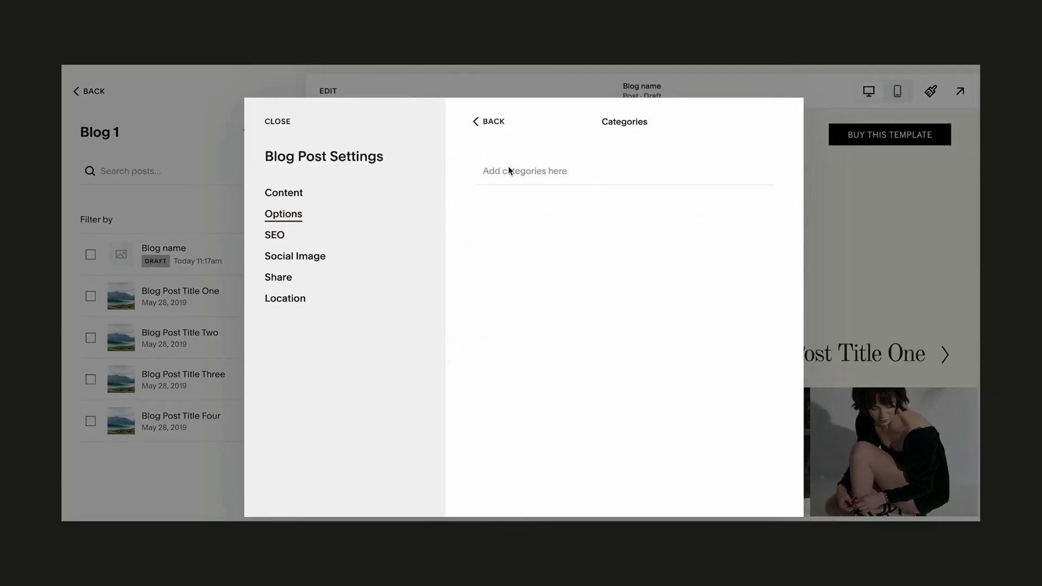
{"action": "type", "text": "category name"}
{"action": "key", "text": "Return"}
{"action": "left_click", "coordinate": [273, 122]}
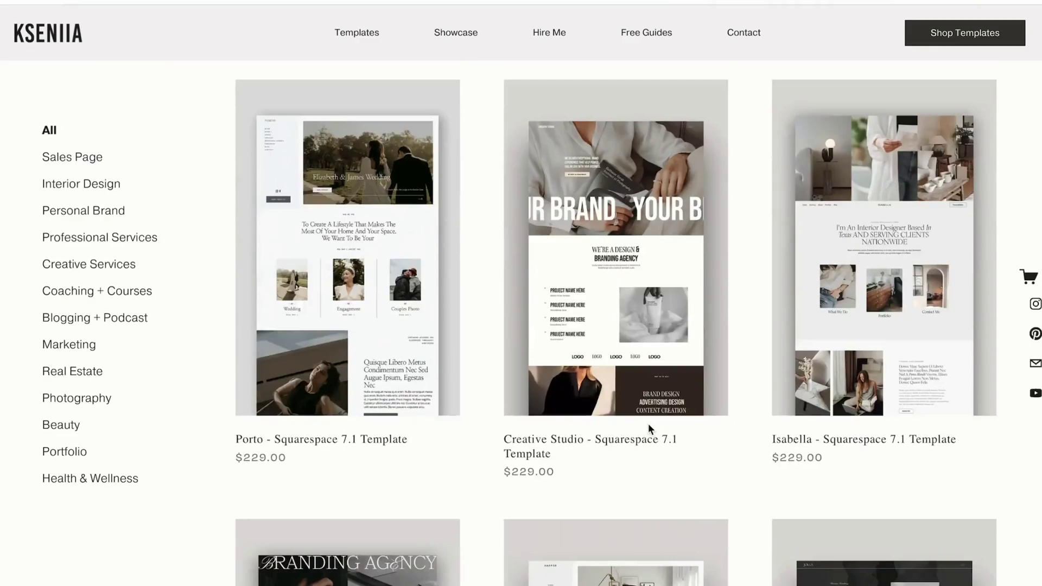
{"action": "scroll", "coordinate": [649, 426], "scroll_direction": "down", "scroll_amount": 10}
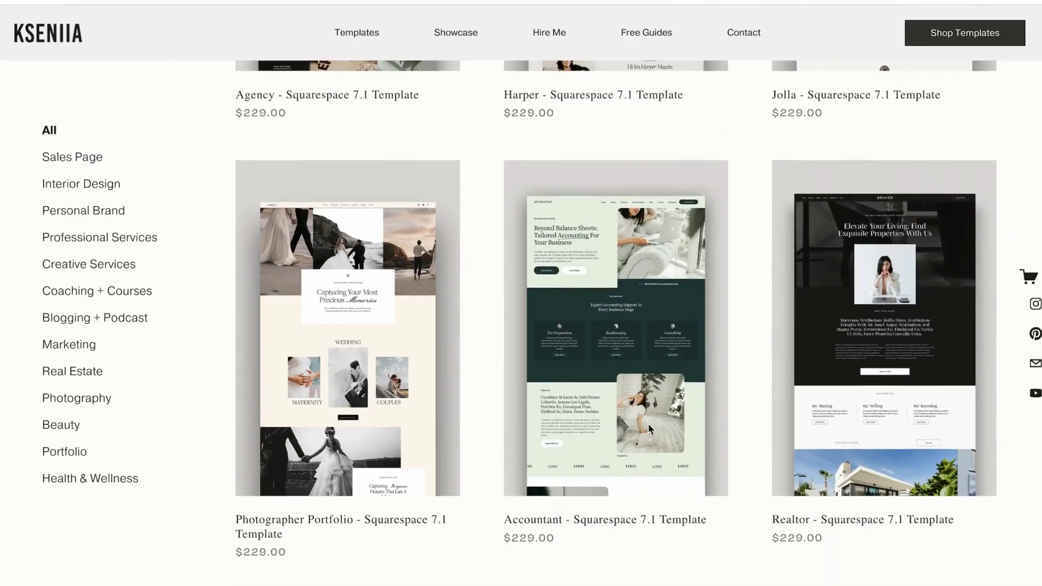
- Browse the template grid and open the Journal template's product page to review it
{"action": "scroll", "coordinate": [648, 429], "scroll_direction": "down", "scroll_amount": 15}
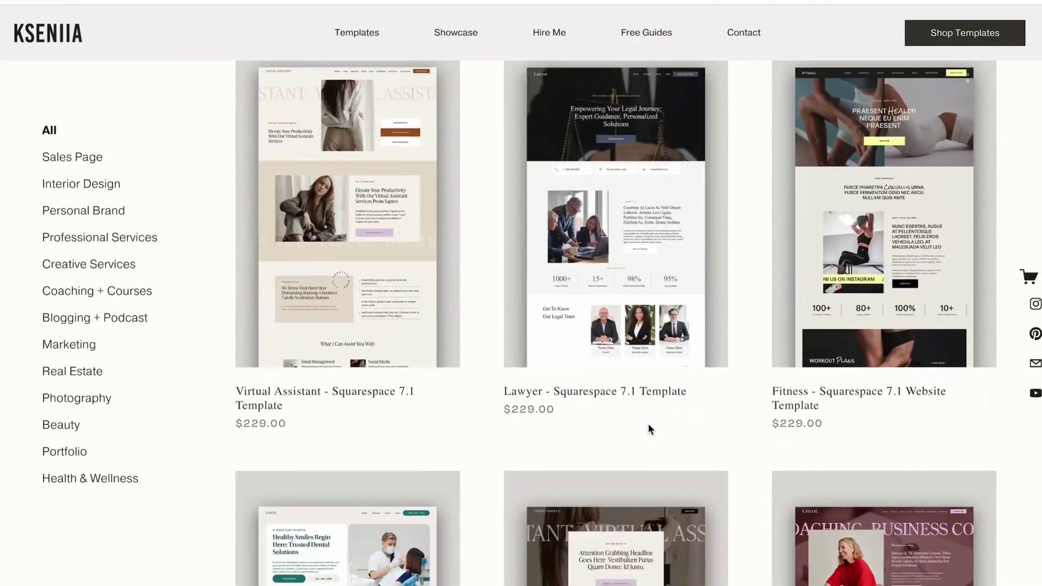
{"action": "scroll", "coordinate": [650, 429], "scroll_direction": "down", "scroll_amount": 20}
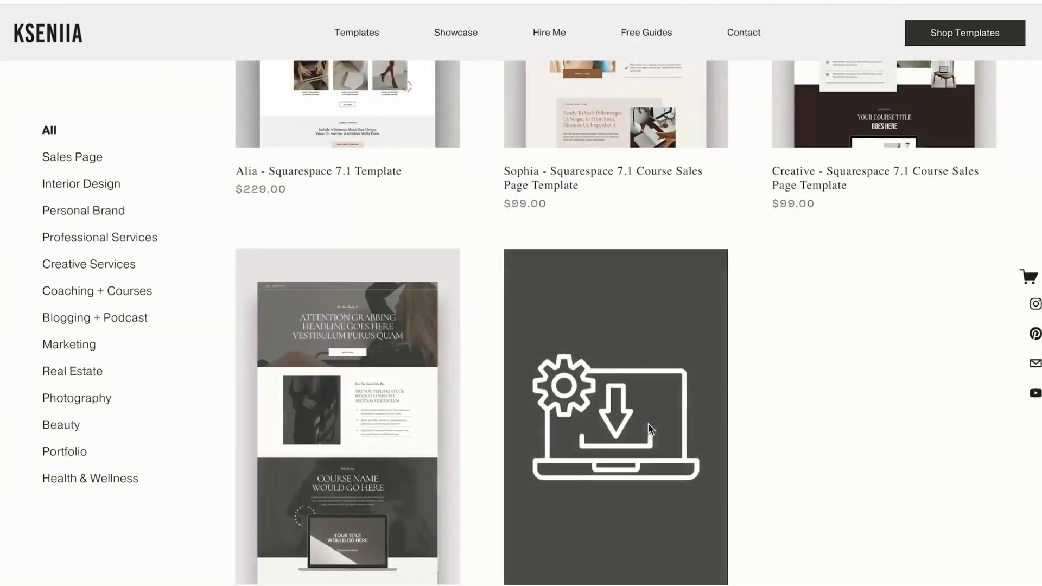
{"action": "scroll", "coordinate": [648, 426], "scroll_direction": "up", "scroll_amount": 10}
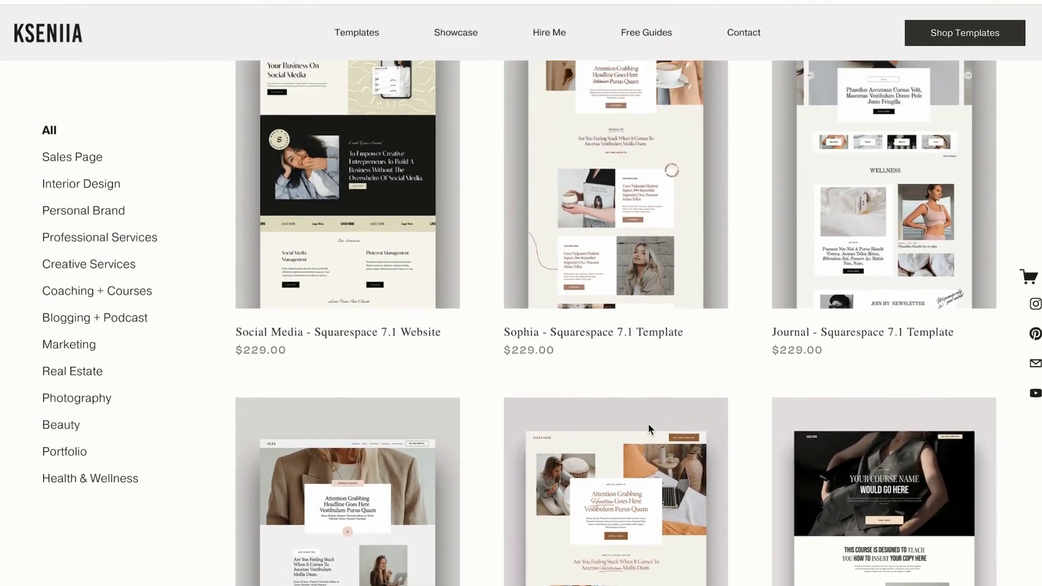
{"action": "scroll", "coordinate": [648, 423], "scroll_direction": "up", "scroll_amount": 3}
{"action": "left_click", "coordinate": [948, 315]}
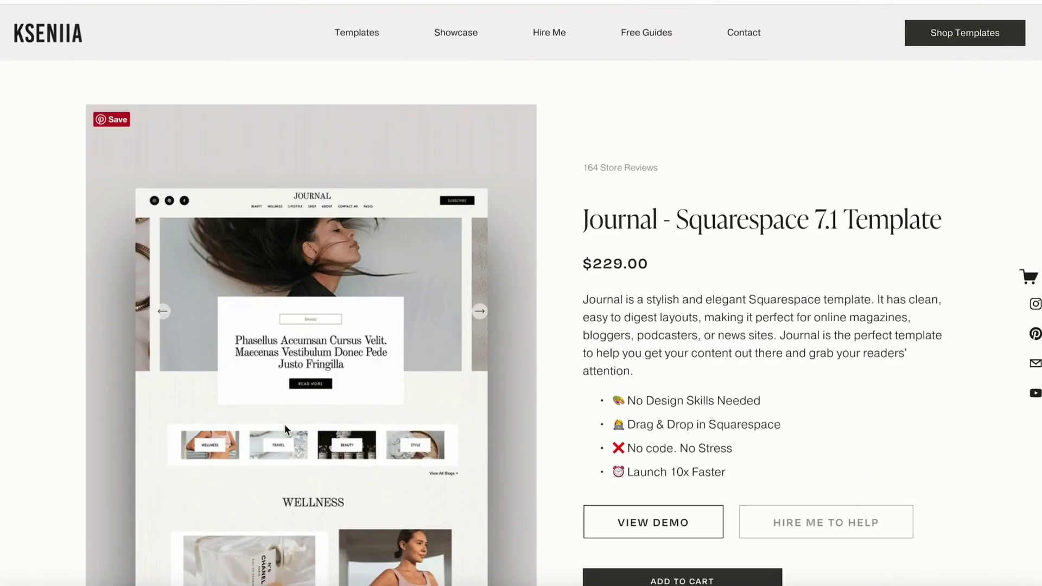
{"action": "scroll", "coordinate": [284, 425], "scroll_direction": "down", "scroll_amount": 15}
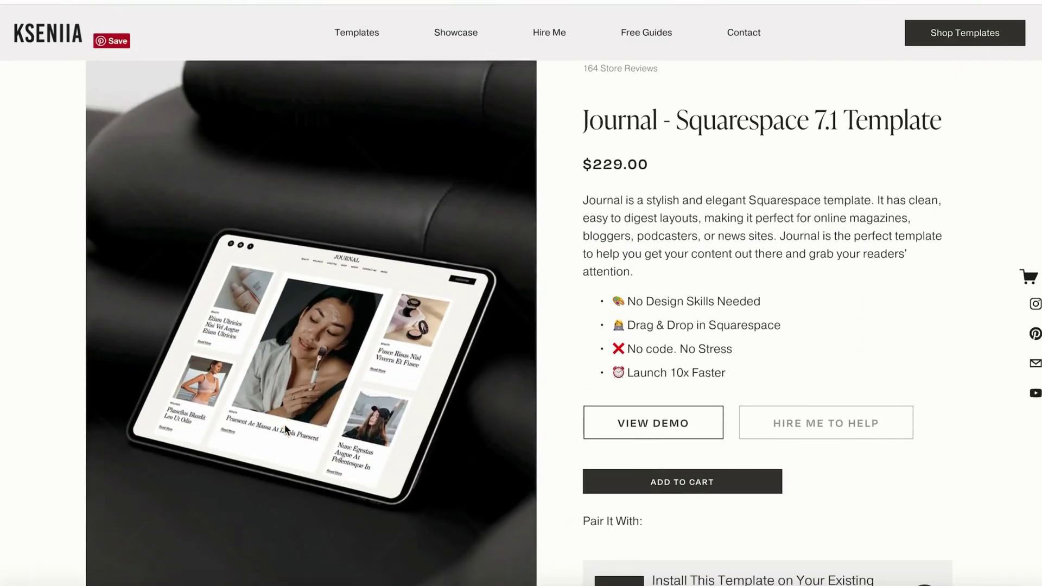
{"action": "scroll", "coordinate": [284, 424], "scroll_direction": "down", "scroll_amount": 10}
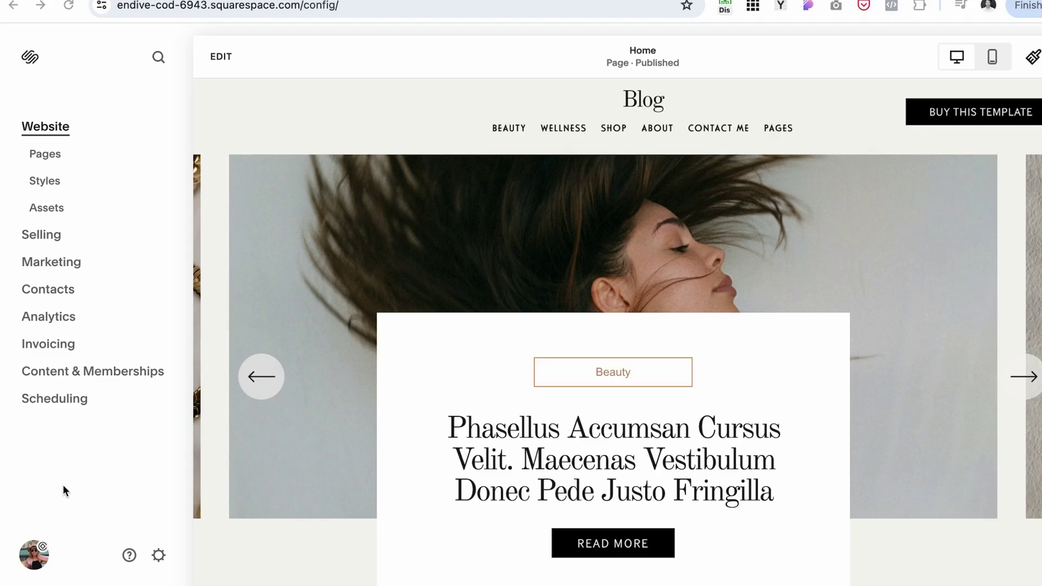
- Glance at the Create Website choices, then open the Blog project from All projects
{"action": "scroll", "coordinate": [789, 223], "scroll_direction": "down", "scroll_amount": 10}
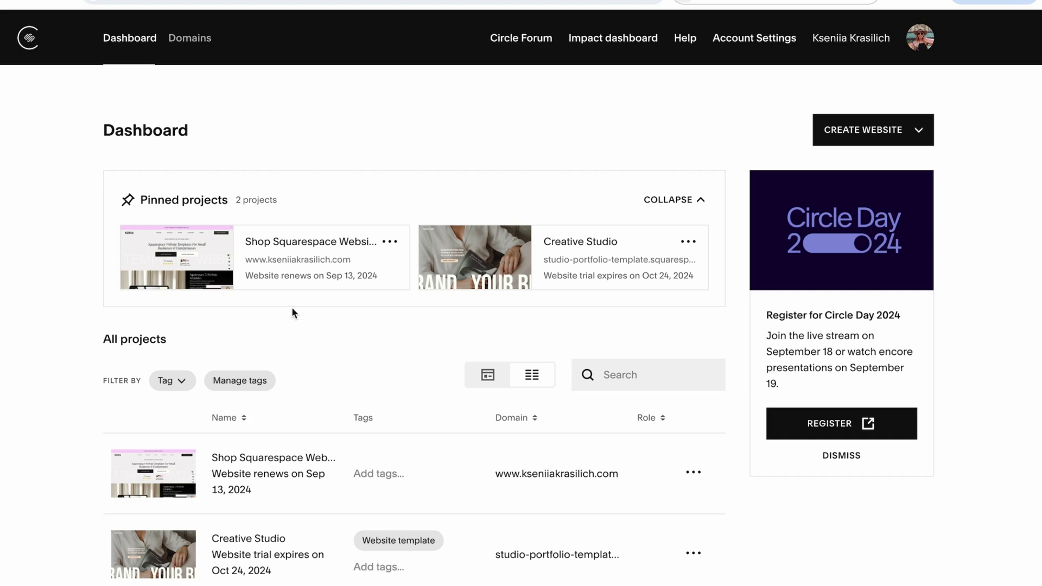
{"action": "scroll", "coordinate": [292, 309], "scroll_direction": "down", "scroll_amount": 2}
{"action": "scroll", "coordinate": [292, 310], "scroll_direction": "up", "scroll_amount": 2}
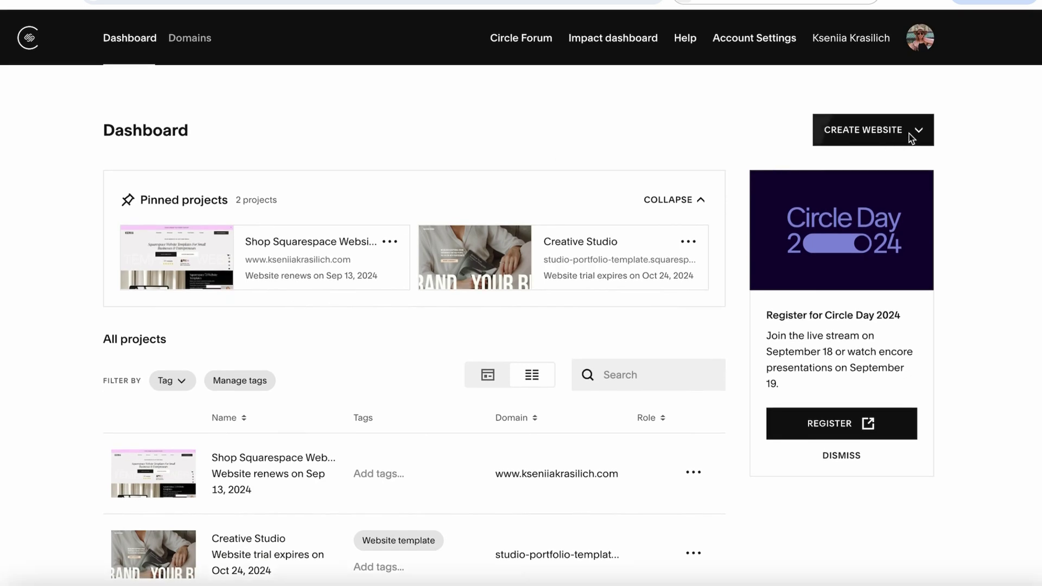
{"action": "left_click", "coordinate": [887, 136]}
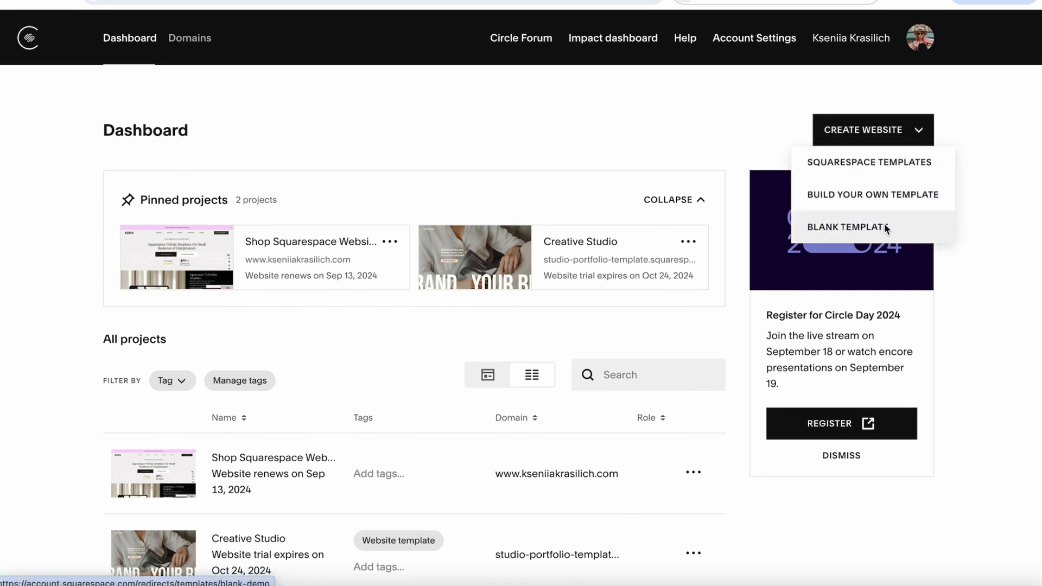
{"action": "left_click", "coordinate": [391, 128]}
{"action": "scroll", "coordinate": [73, 423], "scroll_direction": "down", "scroll_amount": 4}
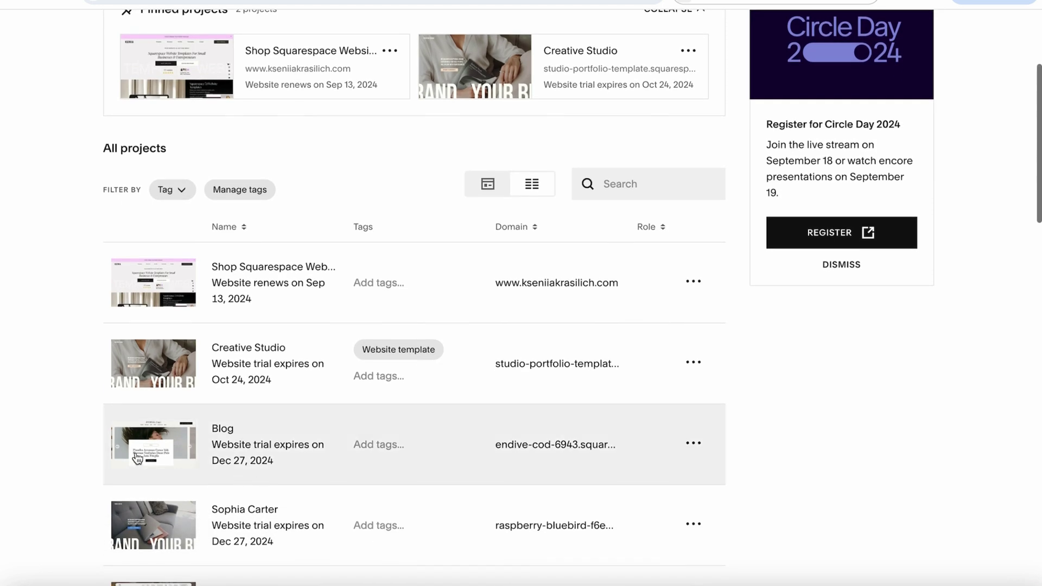
{"action": "left_click", "coordinate": [166, 452]}
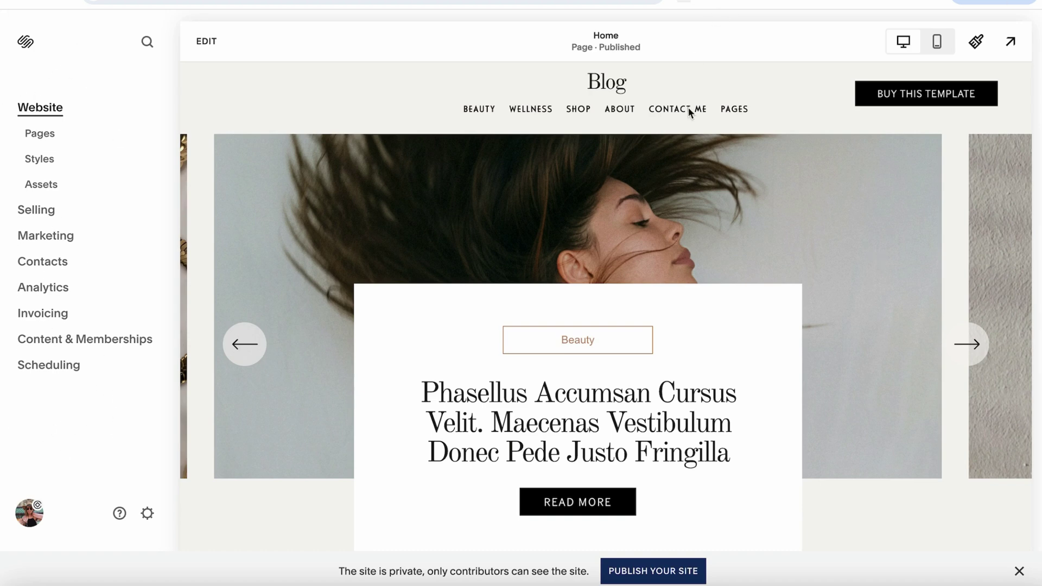
{"action": "scroll", "coordinate": [689, 125], "scroll_direction": "down", "scroll_amount": 5}
{"action": "scroll", "coordinate": [690, 255], "scroll_direction": "up", "scroll_amount": 5}
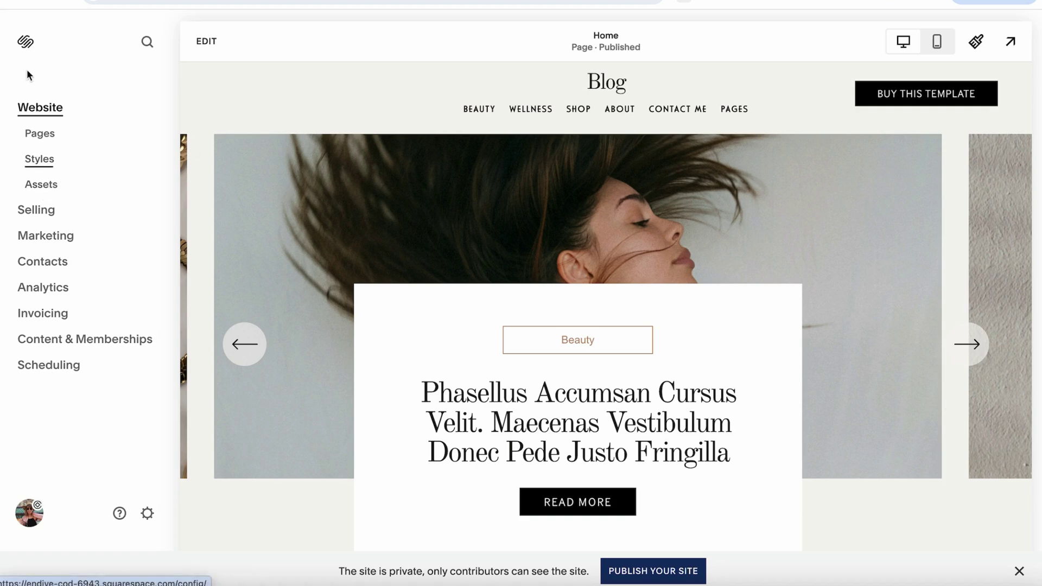
{"action": "left_click", "coordinate": [41, 163]}
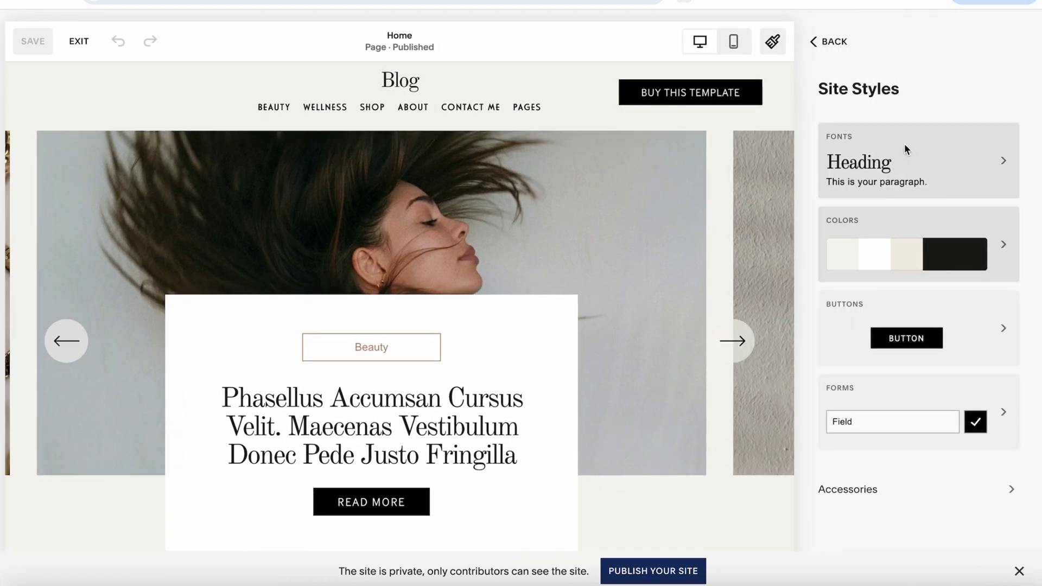
{"action": "left_click", "coordinate": [835, 315]}
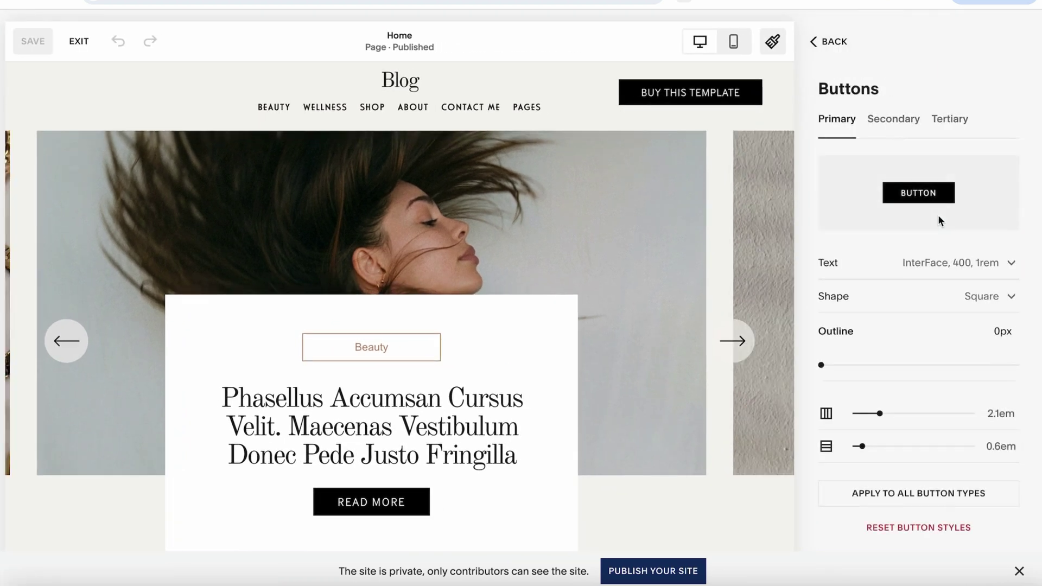
{"action": "left_click", "coordinate": [79, 41]}
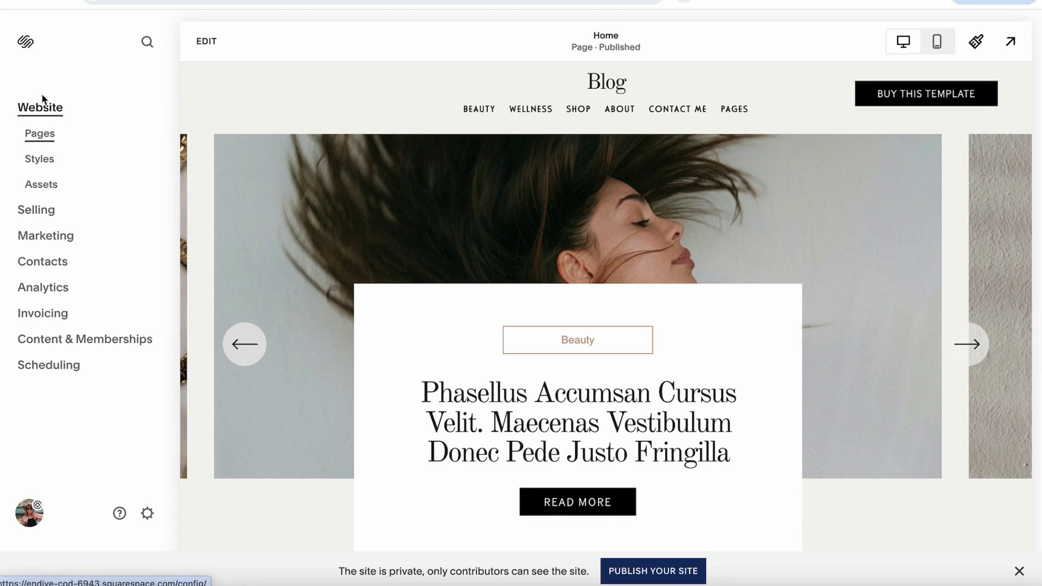
- Move the Instagram and Home pages into Not Linked, then start editing the site header
{"action": "left_click", "coordinate": [40, 135]}
{"action": "scroll", "coordinate": [71, 179], "scroll_direction": "down", "scroll_amount": 3}
{"action": "scroll", "coordinate": [54, 184], "scroll_direction": "up", "scroll_amount": 2}
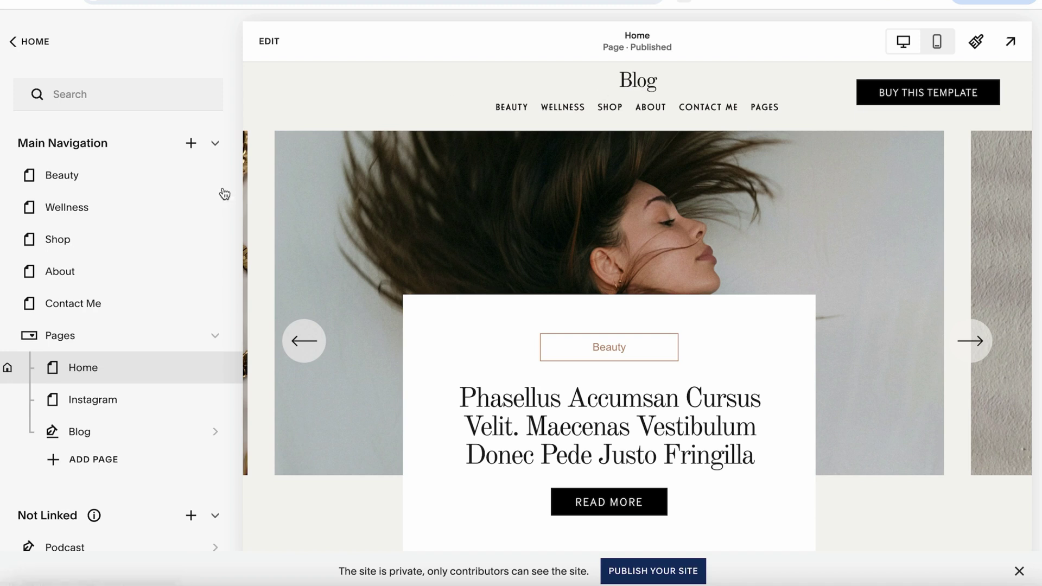
{"action": "scroll", "coordinate": [197, 270], "scroll_direction": "down", "scroll_amount": 3}
{"action": "scroll", "coordinate": [74, 242], "scroll_direction": "up", "scroll_amount": 1}
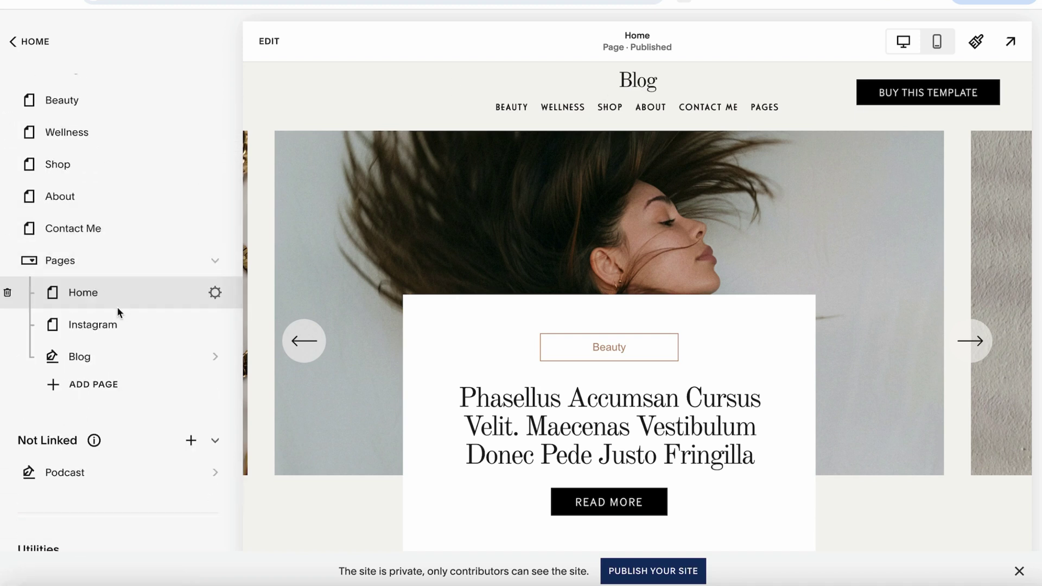
{"action": "scroll", "coordinate": [126, 302], "scroll_direction": "down", "scroll_amount": 1}
{"action": "left_click_drag", "start_coordinate": [125, 302], "coordinate": [69, 327]}
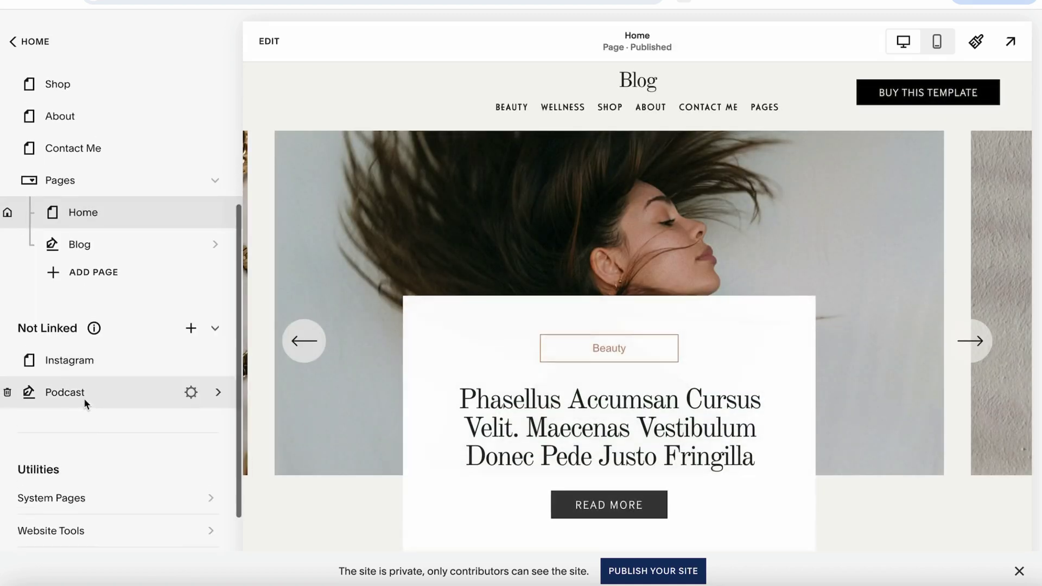
{"action": "scroll", "coordinate": [84, 398], "scroll_direction": "up", "scroll_amount": 1}
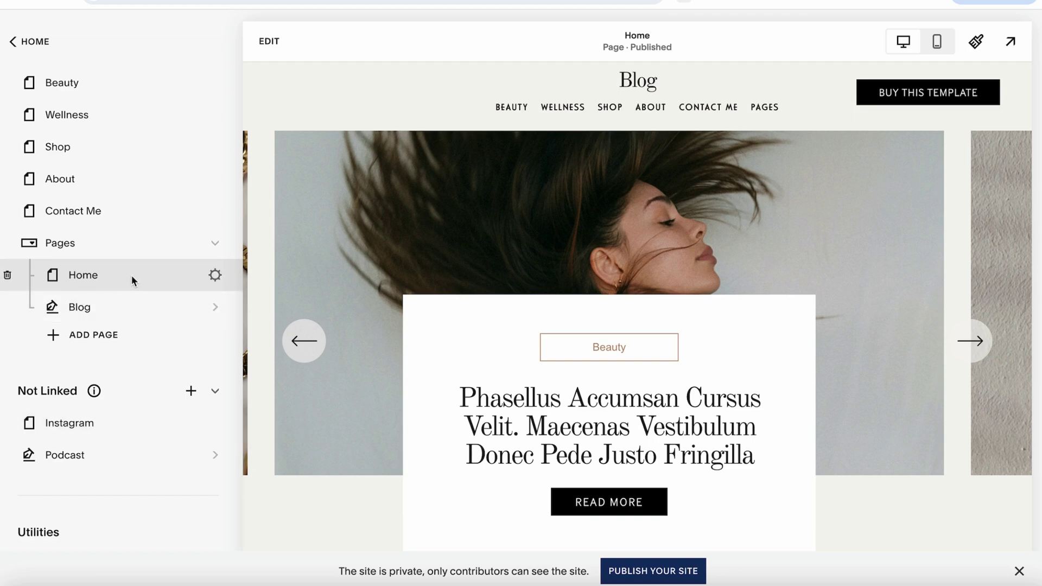
{"action": "left_click_drag", "start_coordinate": [132, 275], "coordinate": [130, 425]}
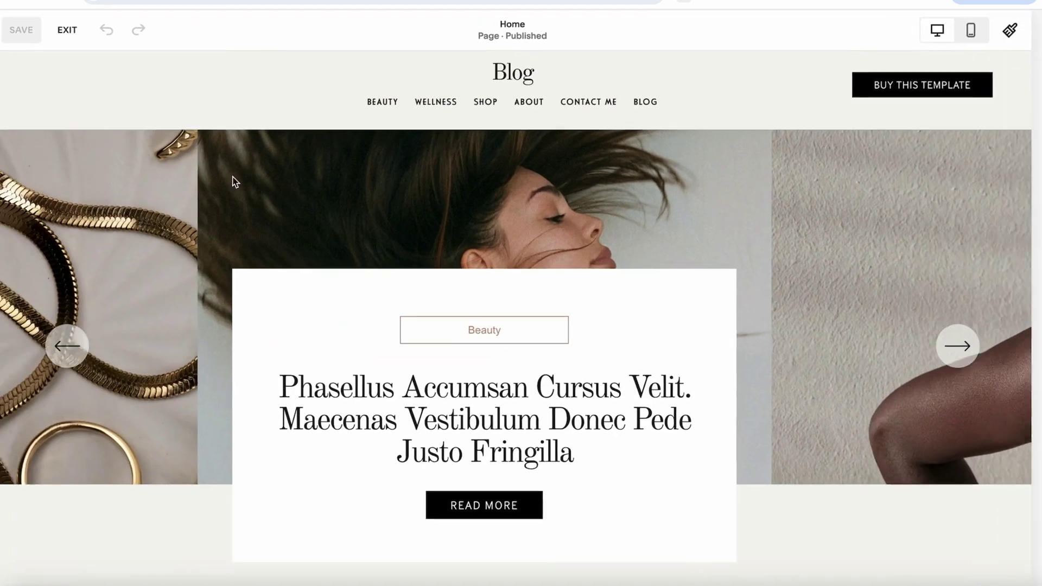
{"action": "left_click", "coordinate": [498, 81]}
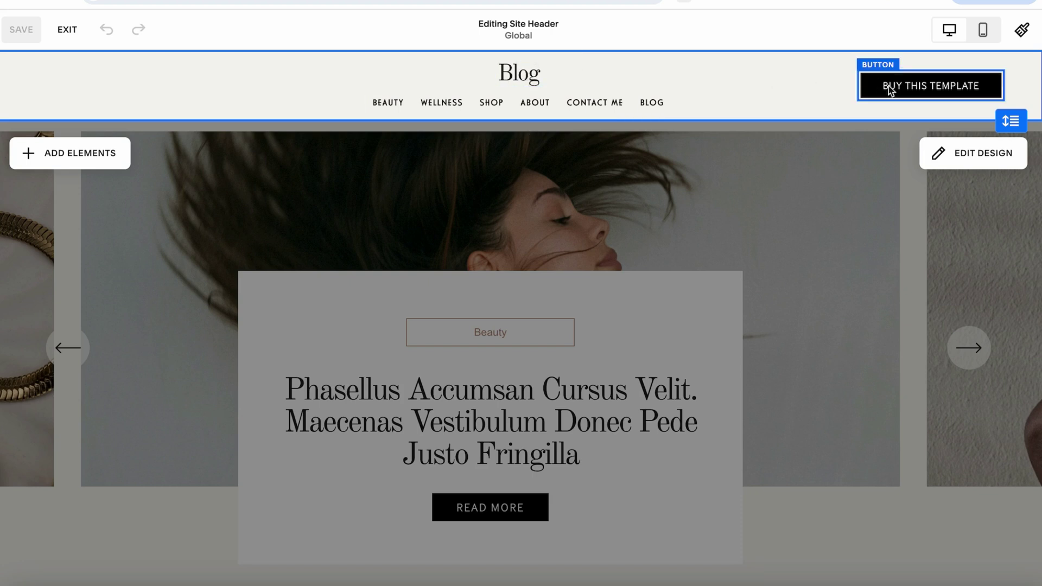
- Append 'Name' to the header's Site Title so it reads 'Blog Name'
{"action": "left_click", "coordinate": [524, 81]}
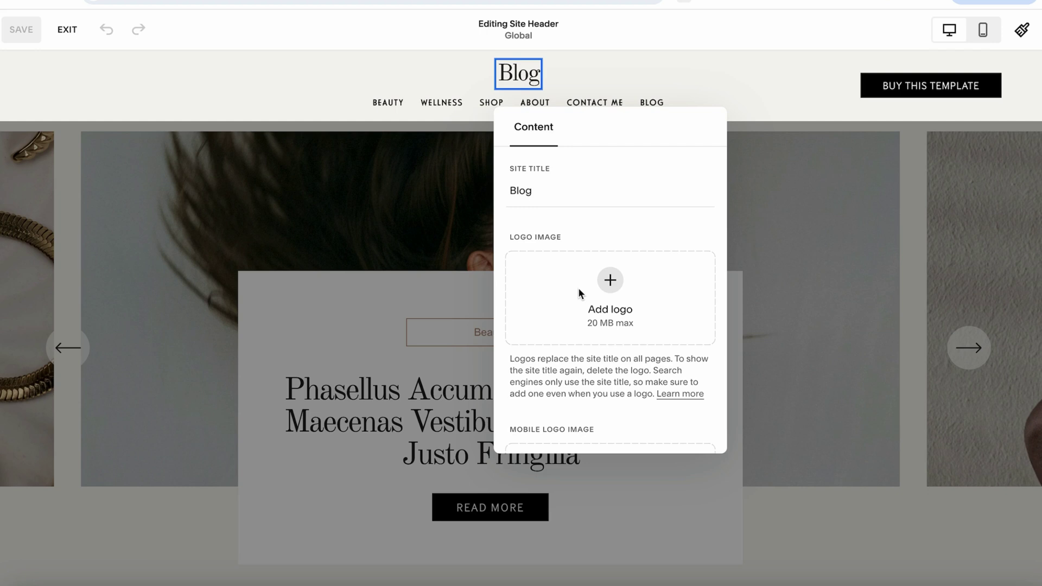
{"action": "scroll", "coordinate": [574, 239], "scroll_direction": "down", "scroll_amount": 3}
{"action": "scroll", "coordinate": [574, 239], "scroll_direction": "up", "scroll_amount": 2}
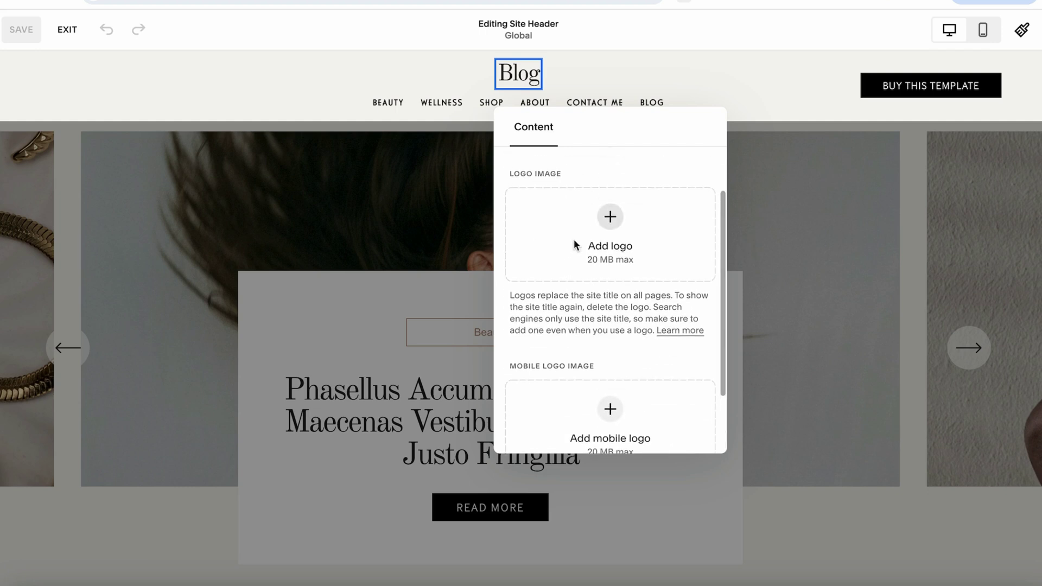
{"action": "scroll", "coordinate": [574, 240], "scroll_direction": "down", "scroll_amount": 2}
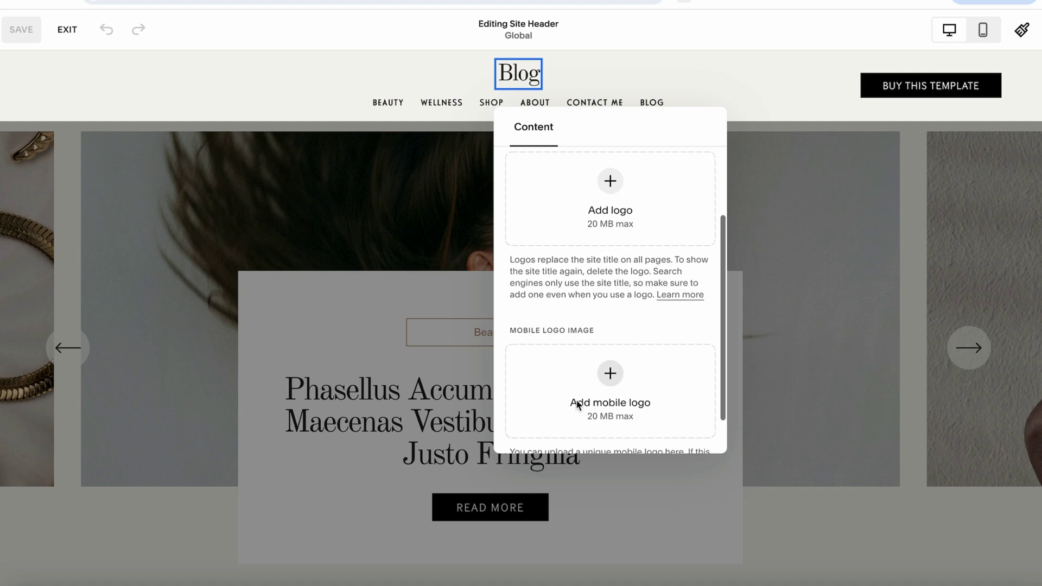
{"action": "scroll", "coordinate": [580, 389], "scroll_direction": "up", "scroll_amount": 1}
{"action": "scroll", "coordinate": [581, 386], "scroll_direction": "up", "scroll_amount": 2}
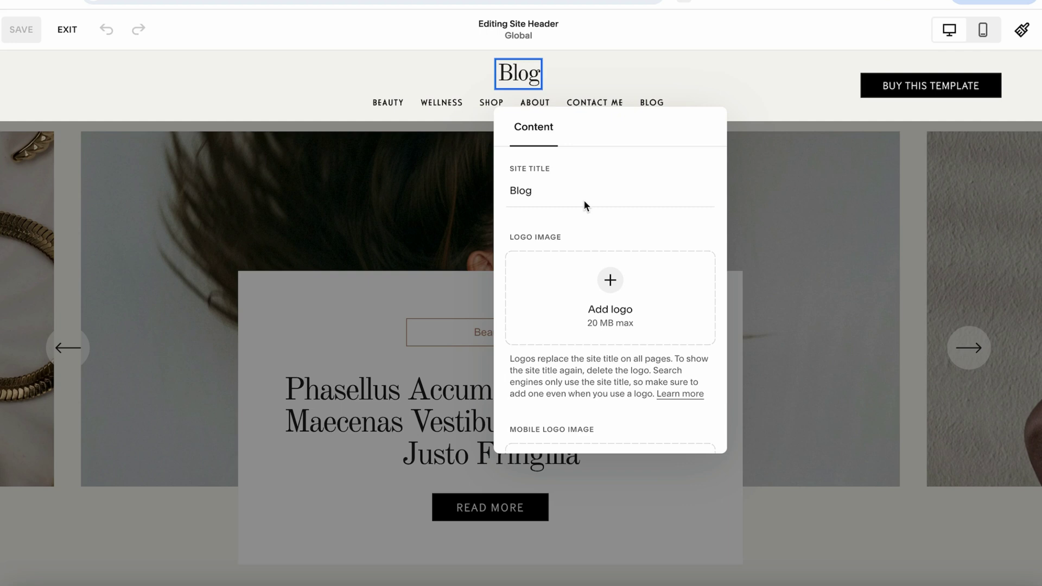
{"action": "scroll", "coordinate": [584, 244], "scroll_direction": "down", "scroll_amount": 3}
{"action": "scroll", "coordinate": [549, 334], "scroll_direction": "up", "scroll_amount": 3}
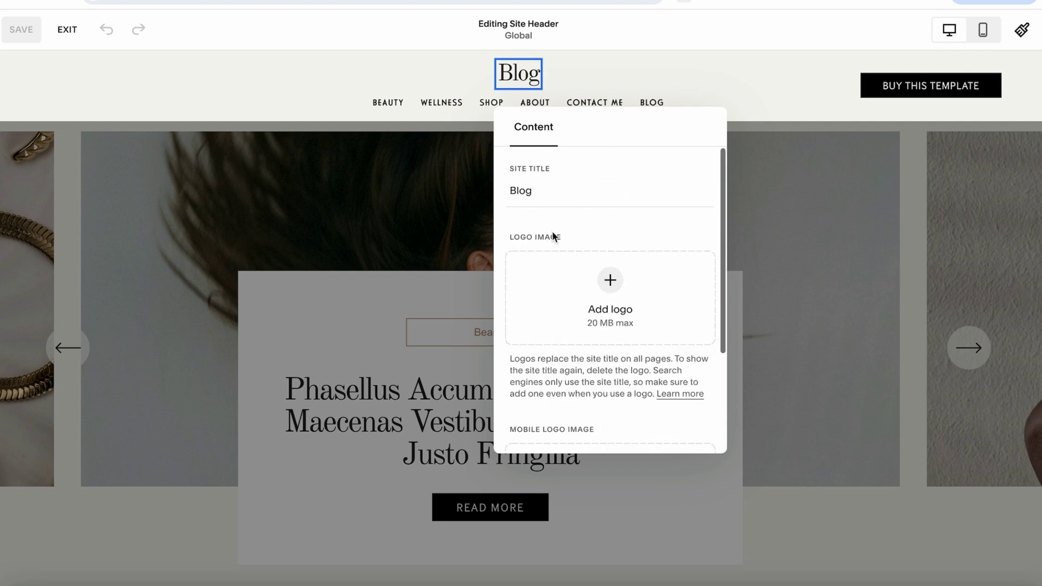
{"action": "type", "text": "Name"}
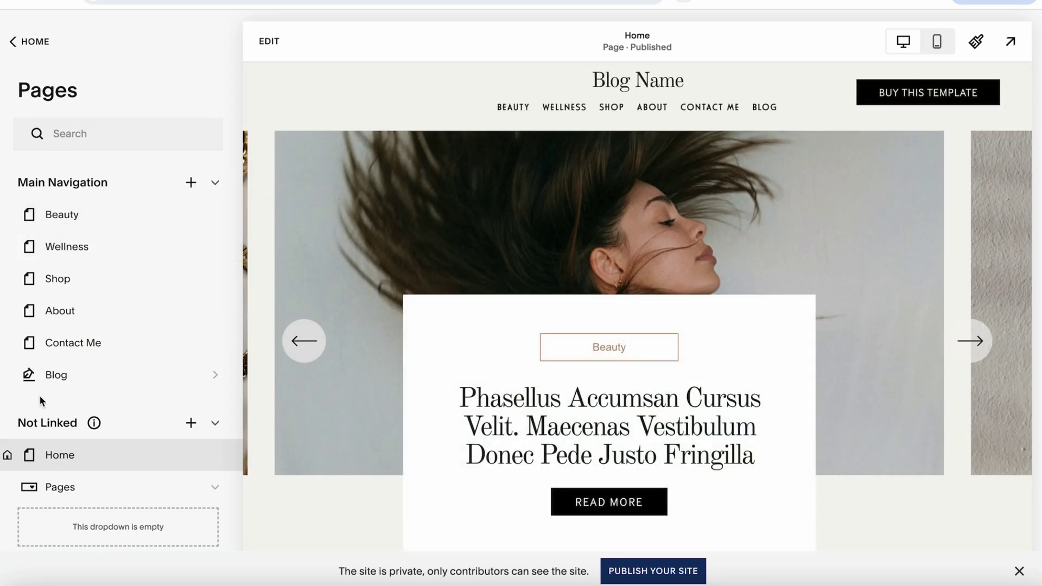
- Add a Blog collection page, Blog 1, to the Main Navigation
{"action": "left_click", "coordinate": [191, 183]}
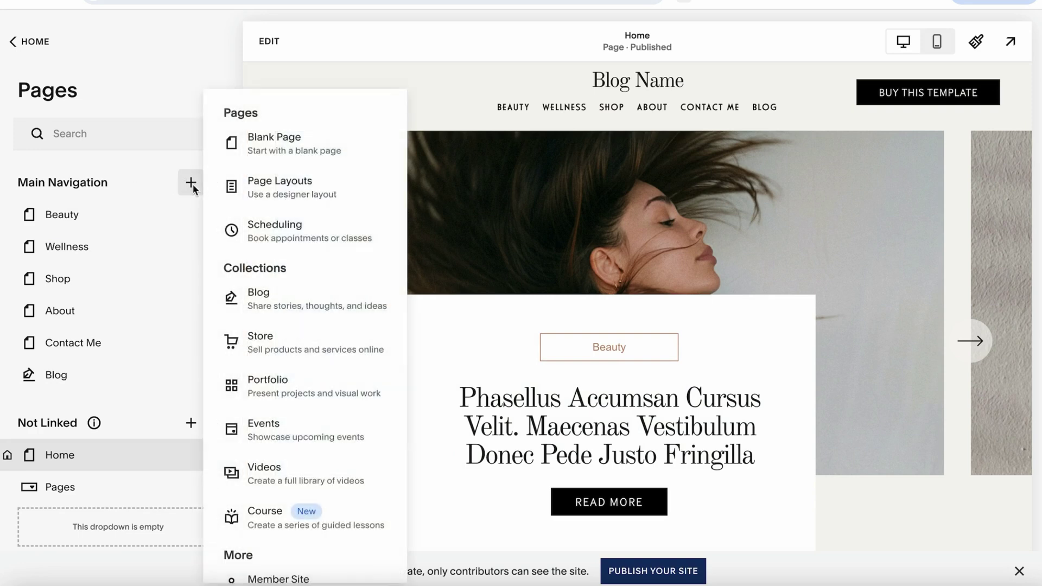
{"action": "left_click", "coordinate": [318, 300]}
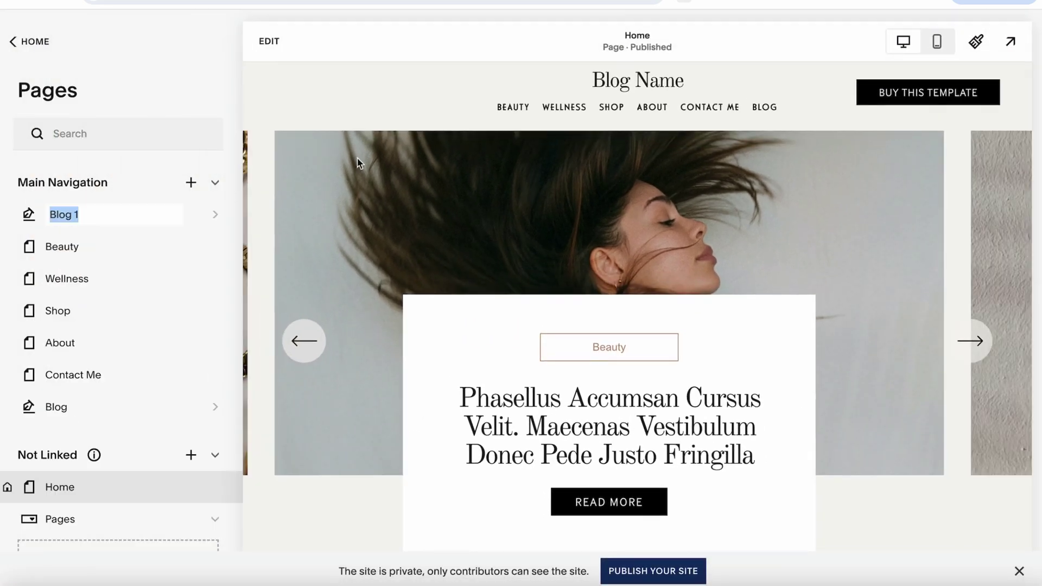
{"action": "left_click", "coordinate": [100, 220]}
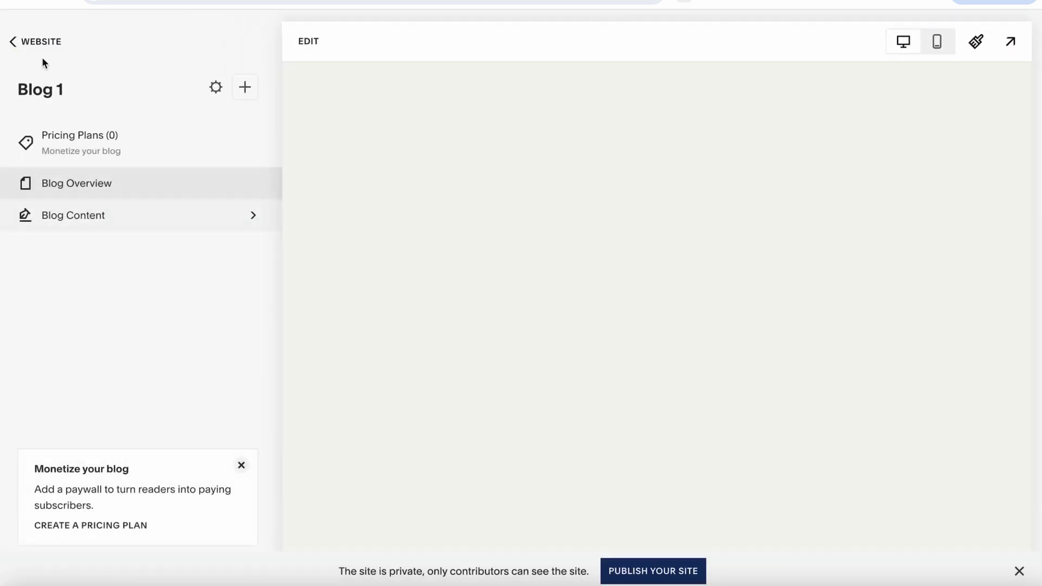
{"action": "left_click", "coordinate": [15, 42]}
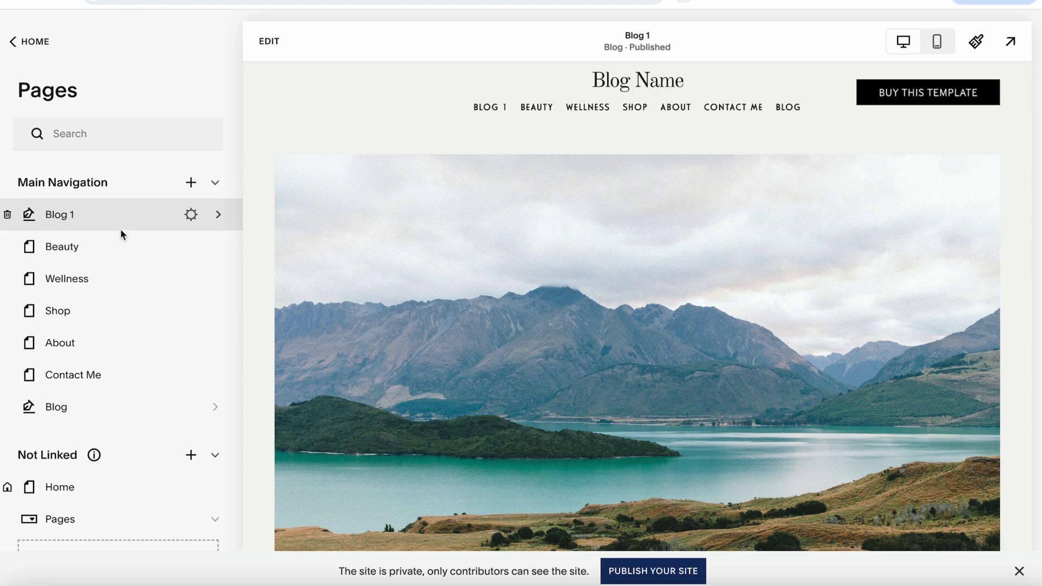
- Set Blog 1's section to Basic Grid Blog, 3 columns, 55px horizontal and 48px vertical spacing
{"action": "left_click", "coordinate": [268, 41]}
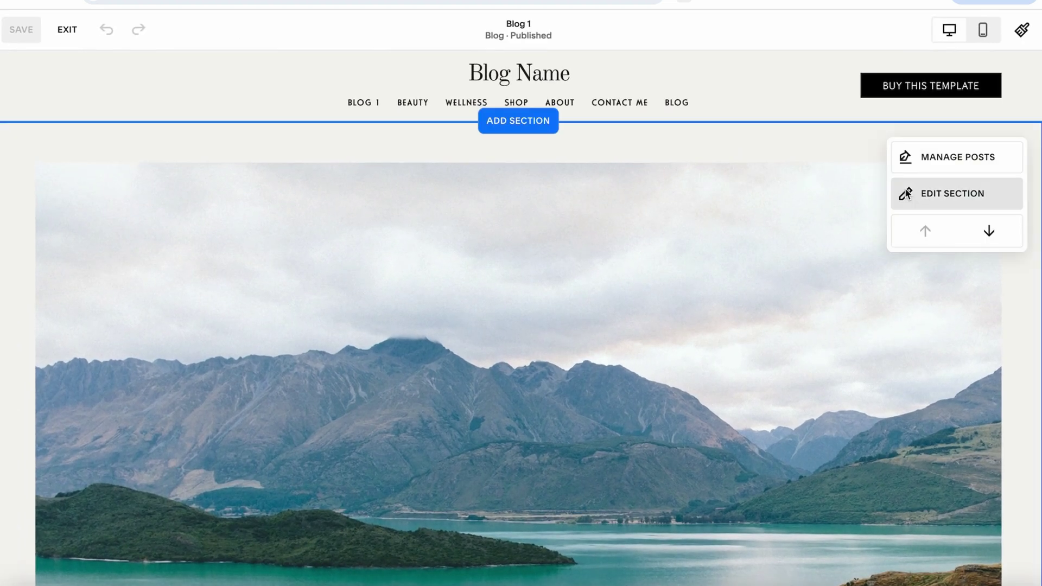
{"action": "left_click", "coordinate": [906, 194]}
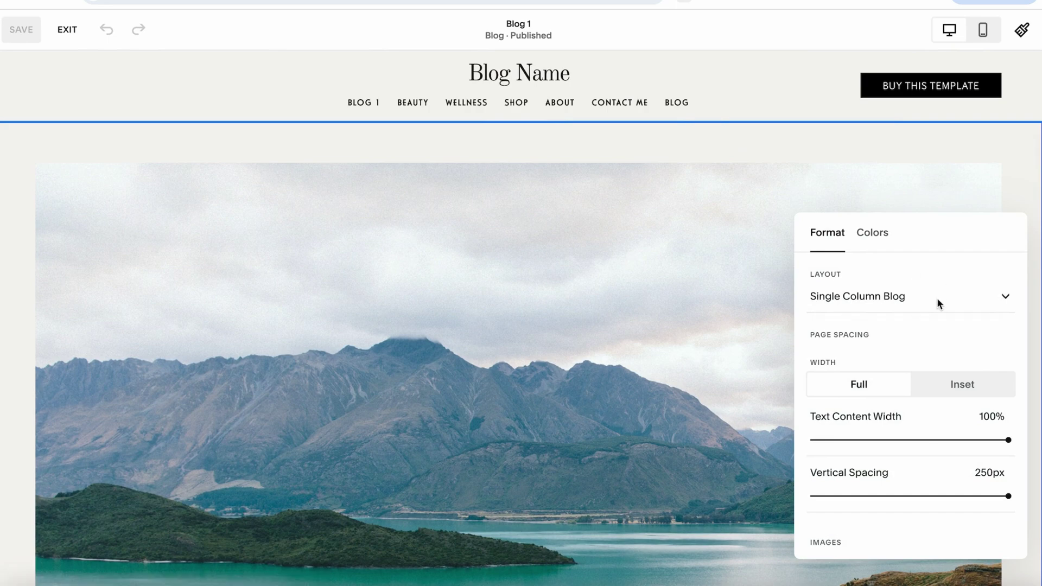
{"action": "left_click", "coordinate": [884, 423]}
{"action": "left_click", "coordinate": [980, 416]}
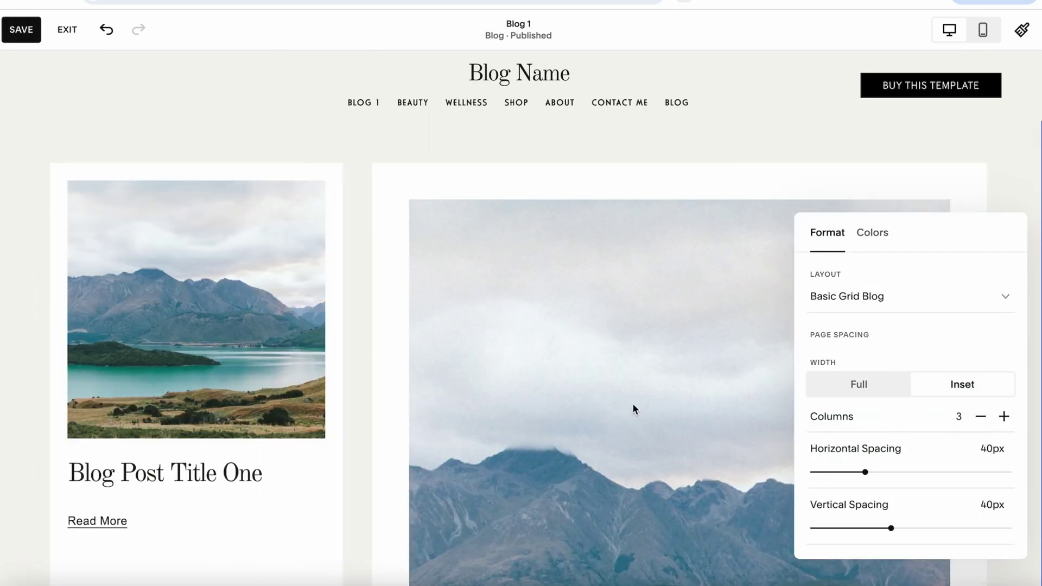
{"action": "scroll", "coordinate": [632, 409], "scroll_direction": "down", "scroll_amount": 10}
{"action": "scroll", "coordinate": [633, 410], "scroll_direction": "down", "scroll_amount": 4}
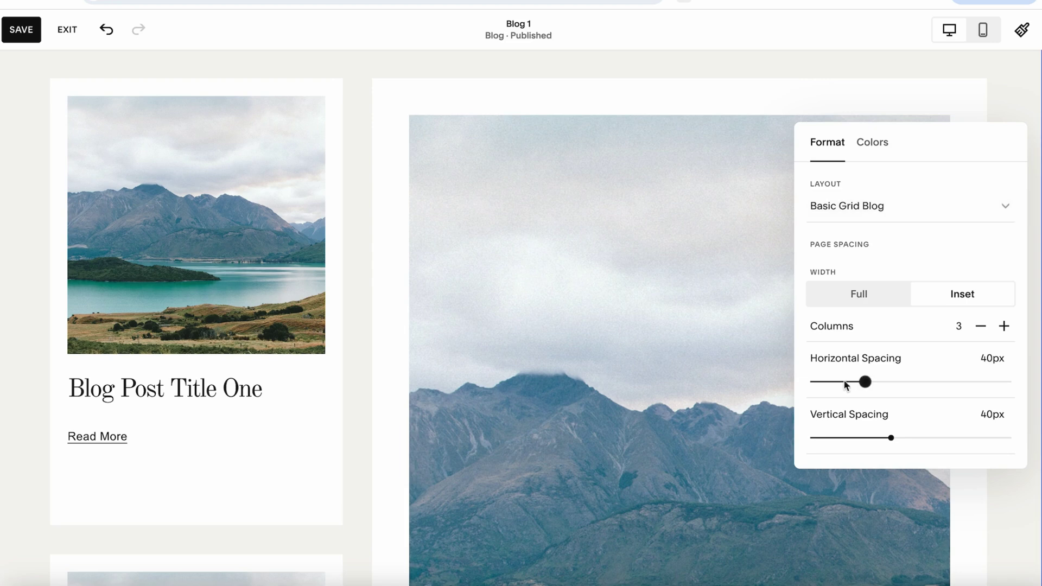
{"action": "mouse_move", "coordinate": [865, 379]}
{"action": "left_mouse_down"}
{"action": "mouse_move", "coordinate": [830, 380]}
{"action": "mouse_move", "coordinate": [884, 382]}
{"action": "left_mouse_up"}
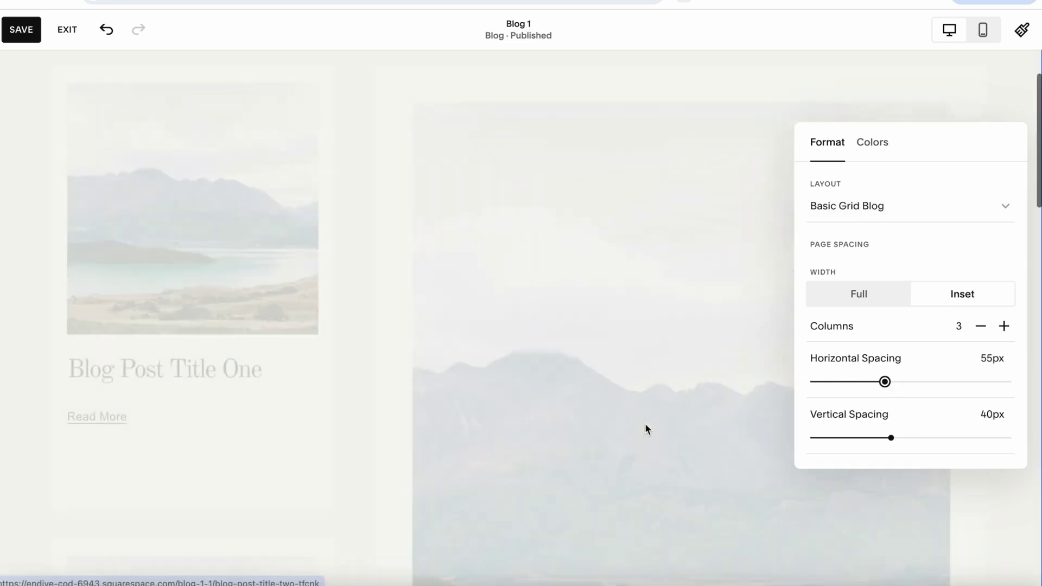
{"action": "scroll", "coordinate": [645, 423], "scroll_direction": "down", "scroll_amount": 3}
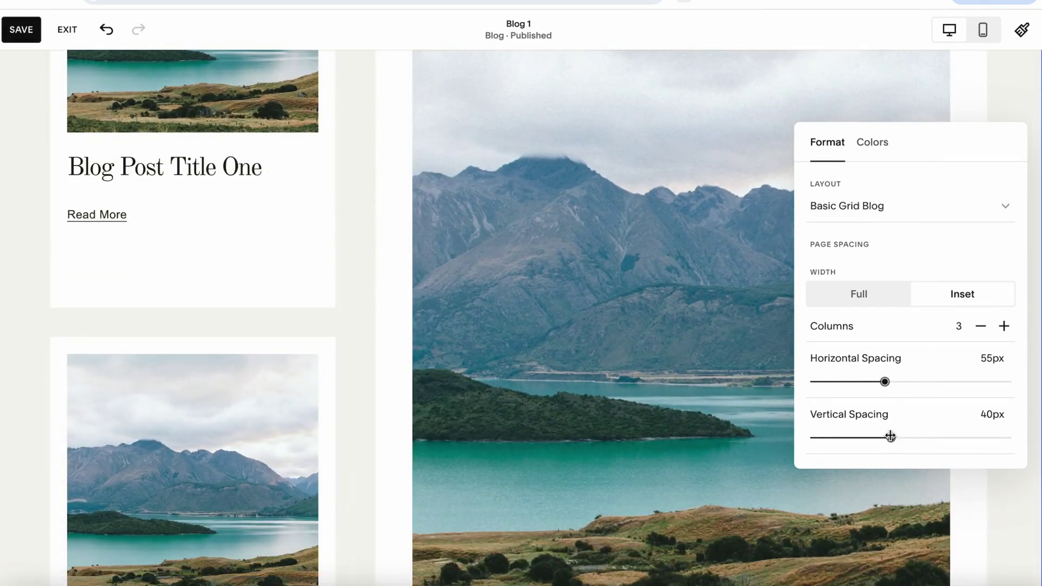
{"action": "left_click_drag", "start_coordinate": [890, 438], "coordinate": [904, 437]}
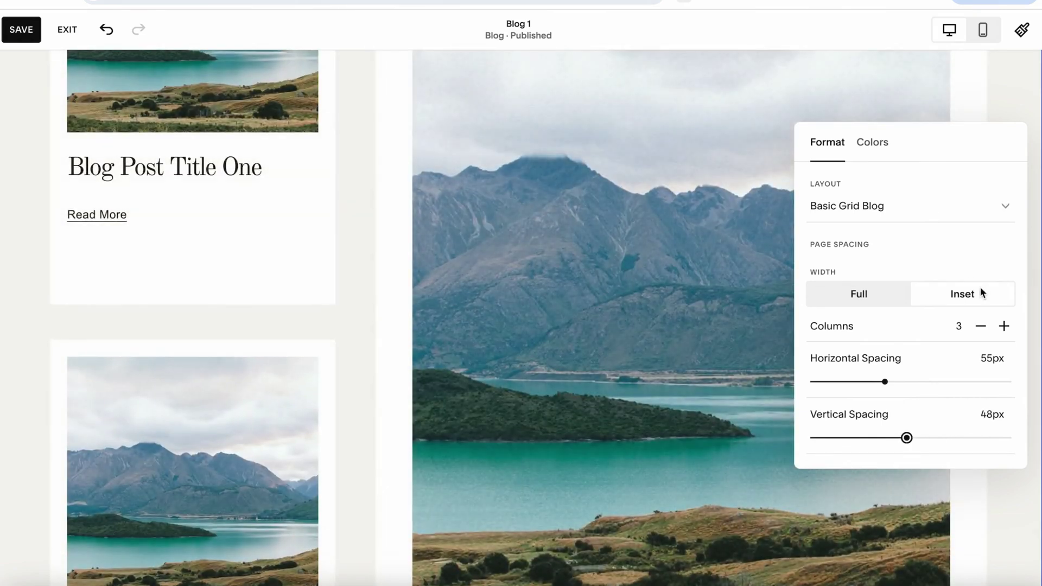
- Apply the Bright 2 colour theme to the blog section
{"action": "left_click", "coordinate": [872, 142]}
{"action": "left_click", "coordinate": [872, 309]}
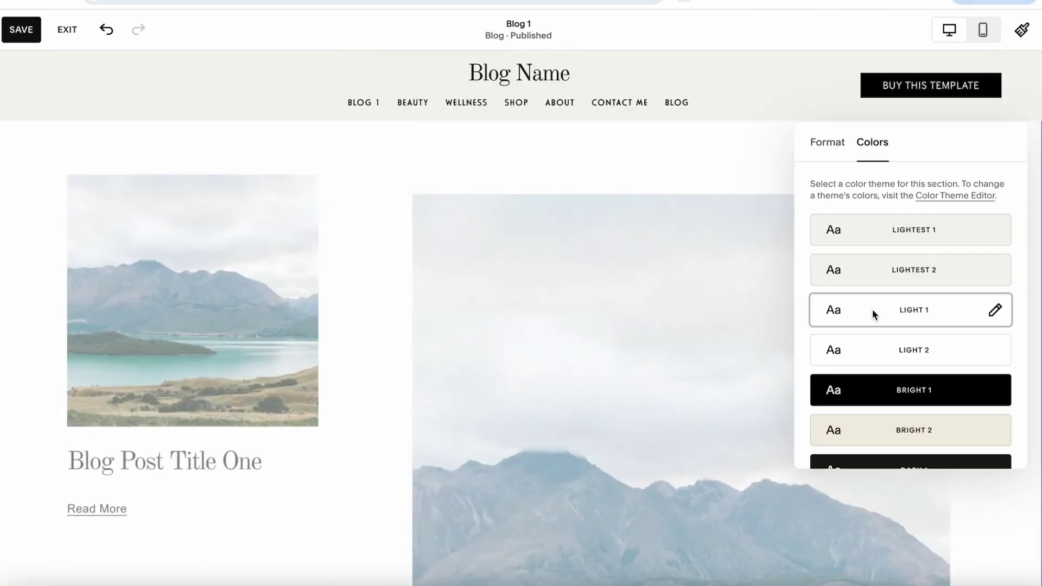
{"action": "scroll", "coordinate": [881, 334], "scroll_direction": "down", "scroll_amount": 2}
{"action": "left_click", "coordinate": [880, 331]}
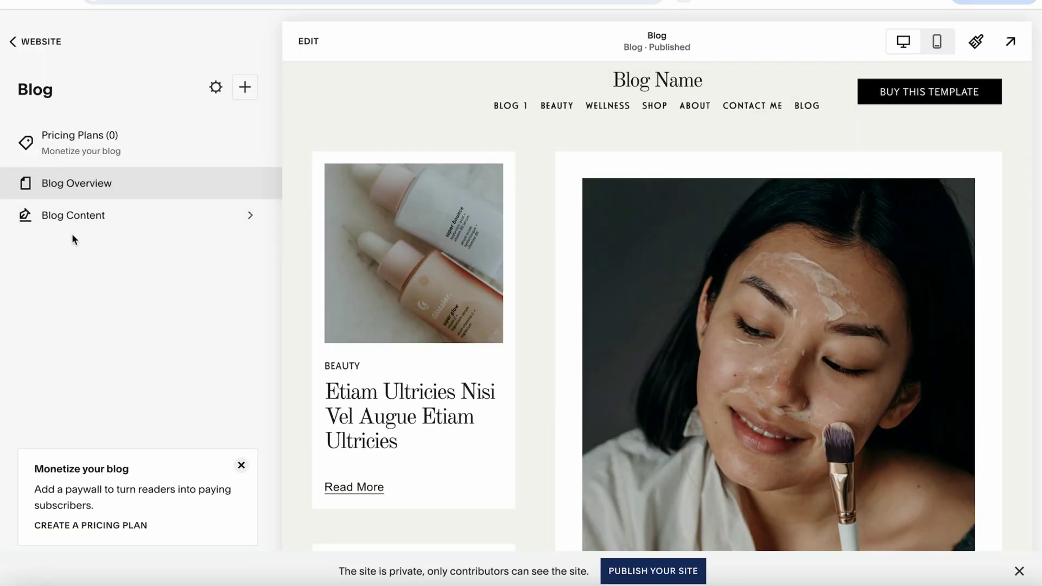
- Show the original Blog page's Blog Content list of posts
{"action": "left_click", "coordinate": [115, 217]}
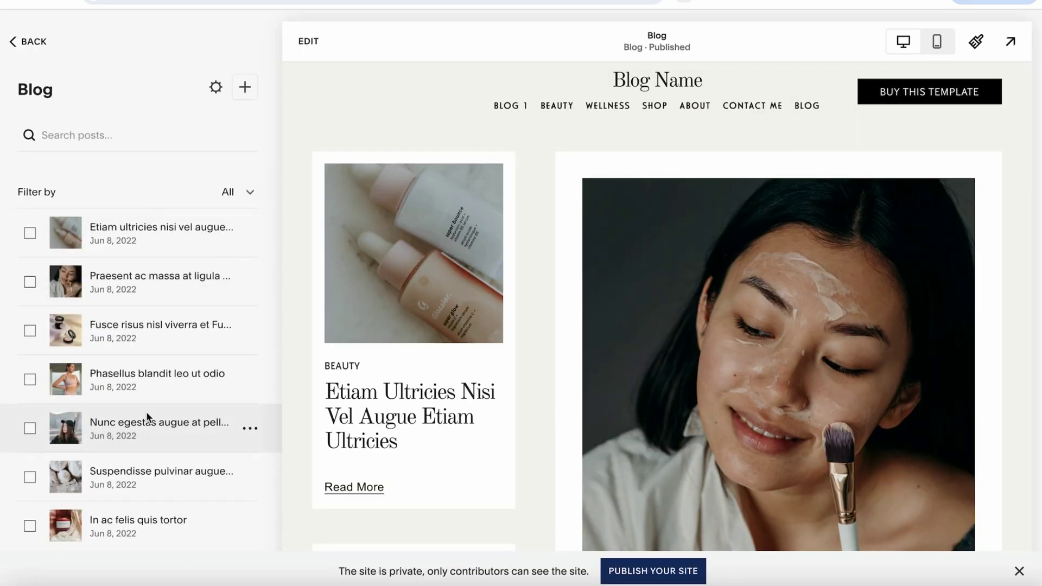
{"action": "scroll", "coordinate": [145, 411], "scroll_direction": "down", "scroll_amount": 6}
{"action": "scroll", "coordinate": [146, 411], "scroll_direction": "up", "scroll_amount": 6}
{"action": "scroll", "coordinate": [146, 418], "scroll_direction": "down", "scroll_amount": 5}
{"action": "scroll", "coordinate": [143, 415], "scroll_direction": "up", "scroll_amount": 5}
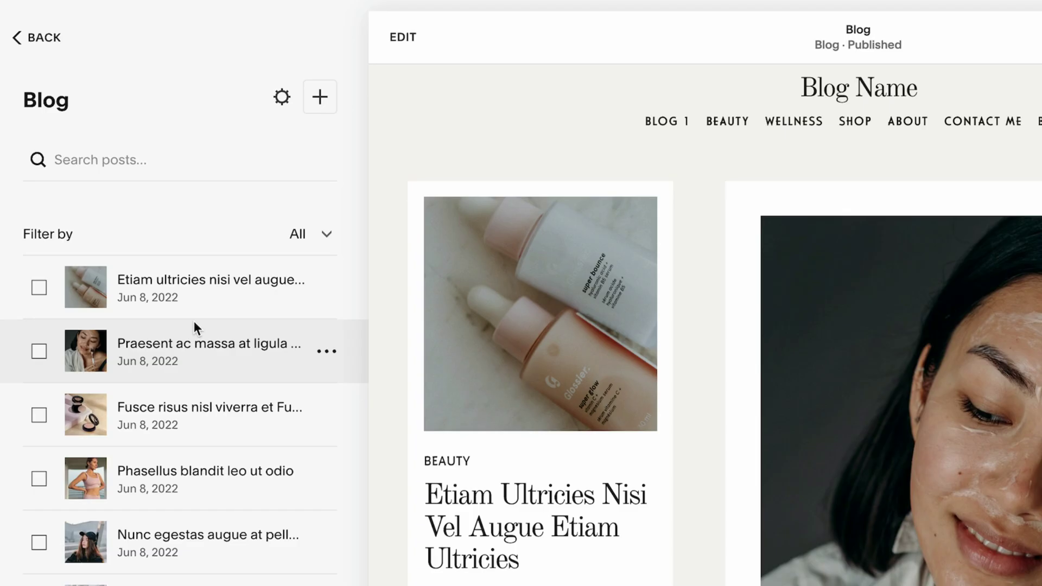
- Create a post titled 'Type Name Here' with generated placeholder paragraphs in the body
{"action": "left_click", "coordinate": [320, 98]}
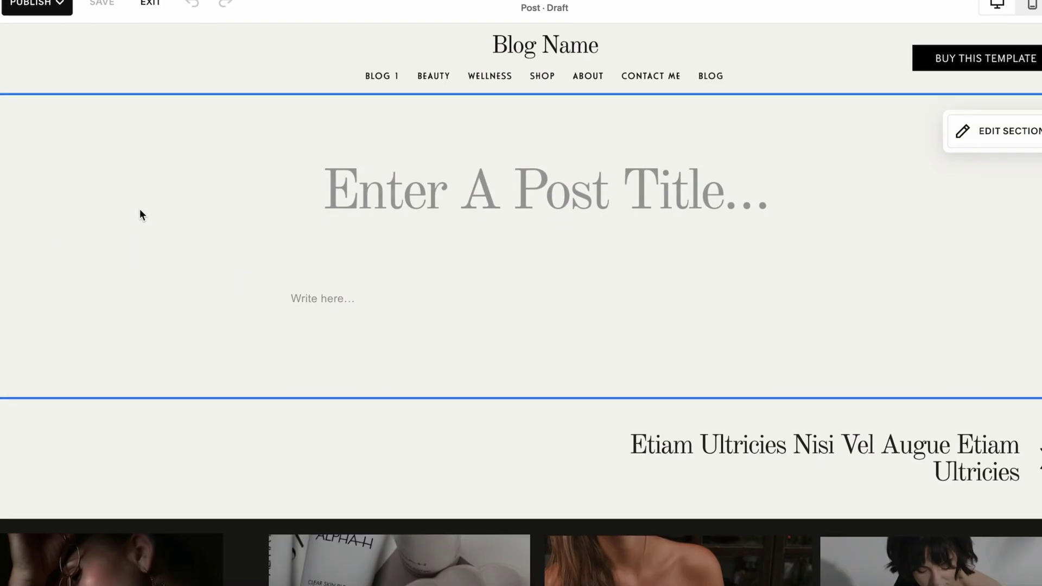
{"action": "left_click", "coordinate": [494, 189]}
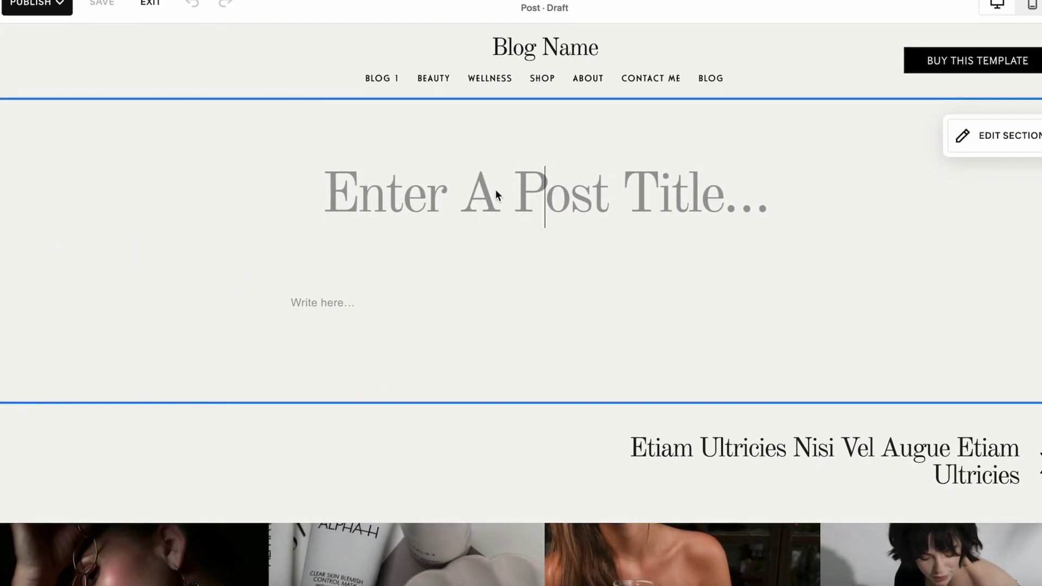
{"action": "type", "text": "Type Name Here"}
{"action": "left_click", "coordinate": [297, 307]}
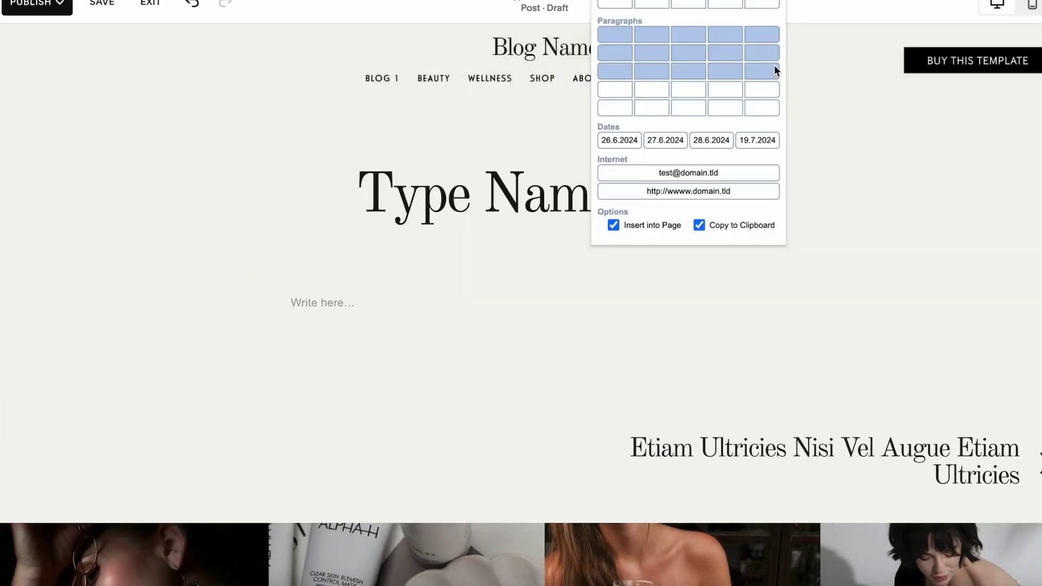
{"action": "left_click", "coordinate": [340, 308]}
{"action": "left_click", "coordinate": [338, 307]}
{"action": "type", "text": "Aenean posuere, tortor sed cursus feugiat, nunc augue blandit nunc, eu sollicitudin urna dolor sagittis lacus. Phasellus viverra nulla ut metus varius laoreet. Curabitur ligula sapien, tincidunt non, euismod vitae, posuere imperdiet, leo. Duis lobortis massa imperdiet quam. Pellentesque egestas, neque sit amet convallis pulvinar, justo nulla eleifend augue, ac auctor orci leo non est. Praesent ac massa at ligula laoreet iaculis. Cras risus ipsum, faucibus ut, ullamcorper id, varius ac, leo. Vestibulum rutrum, mi nec elementum vehicula, eros quam gravida nisl, id fringilla neque ante vel mi. Cras non dolor. Etiam imperdiet imperdiet orci."}
{"action": "key", "text": "Escape"}
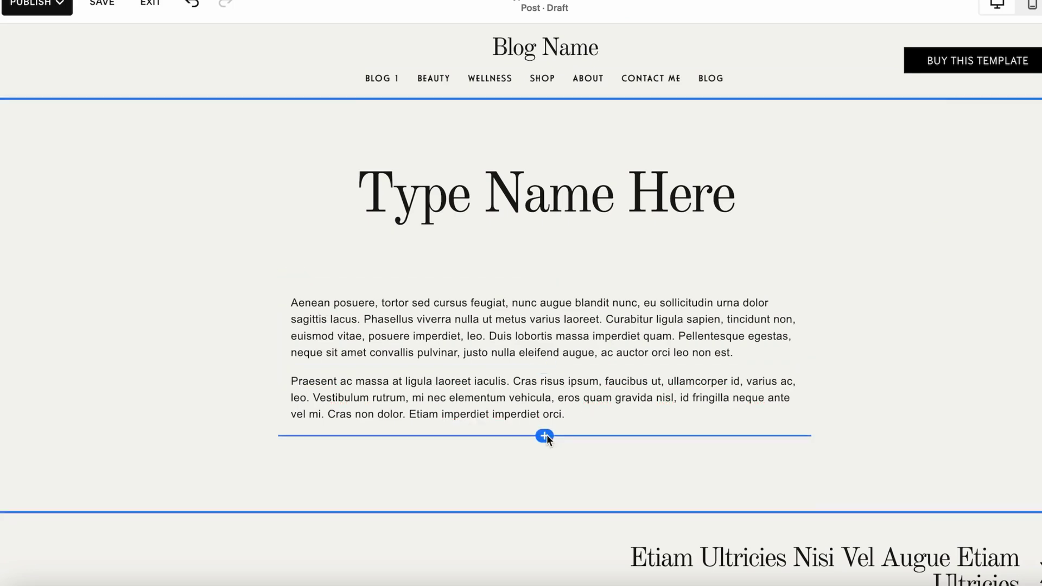
- Add Gallery, Learn More button, Text and Newsletter blocks below the post body
{"action": "left_click", "coordinate": [545, 436]}
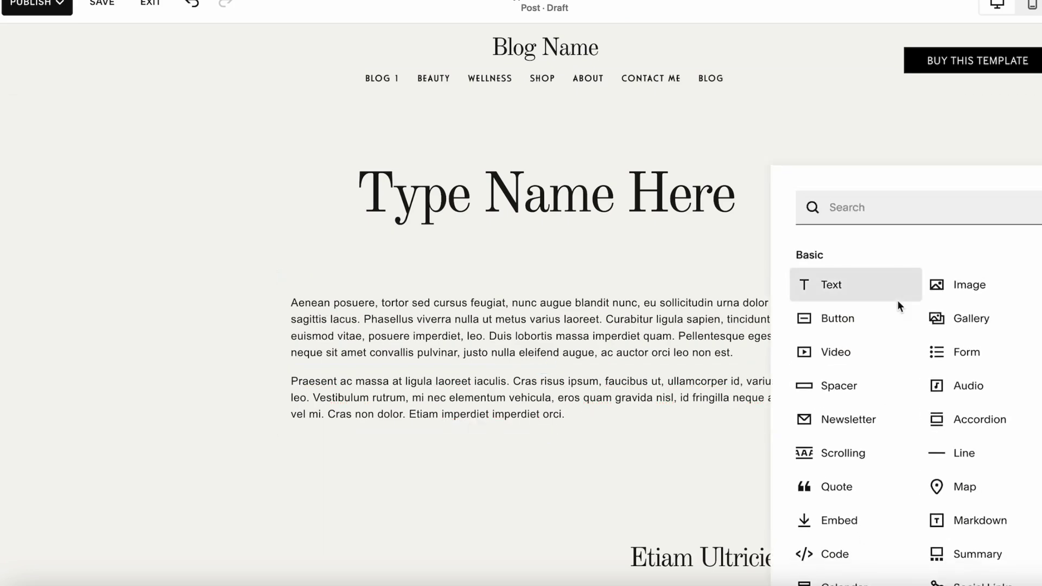
{"action": "left_click", "coordinate": [982, 316]}
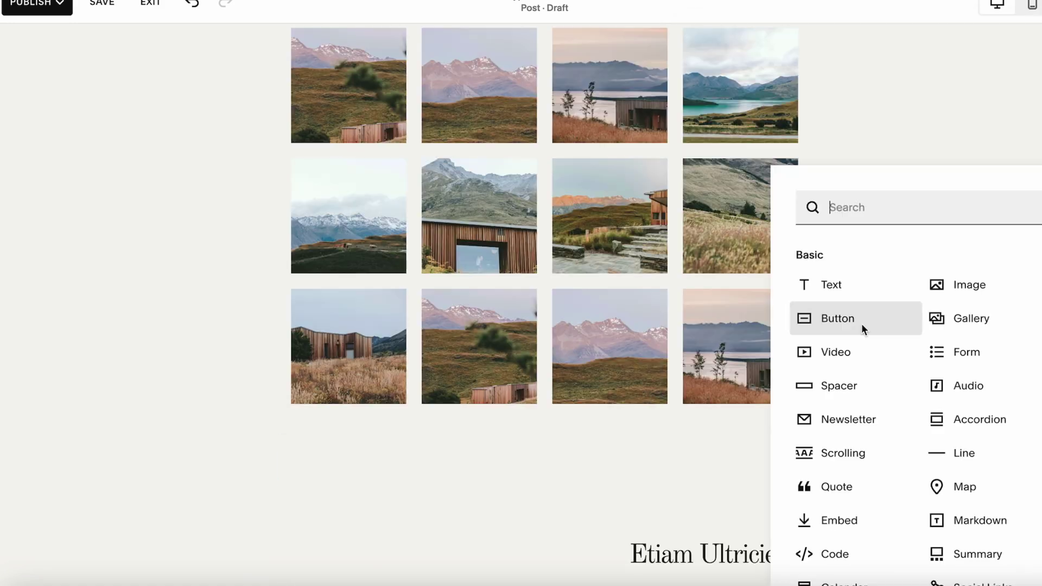
{"action": "left_click", "coordinate": [861, 323]}
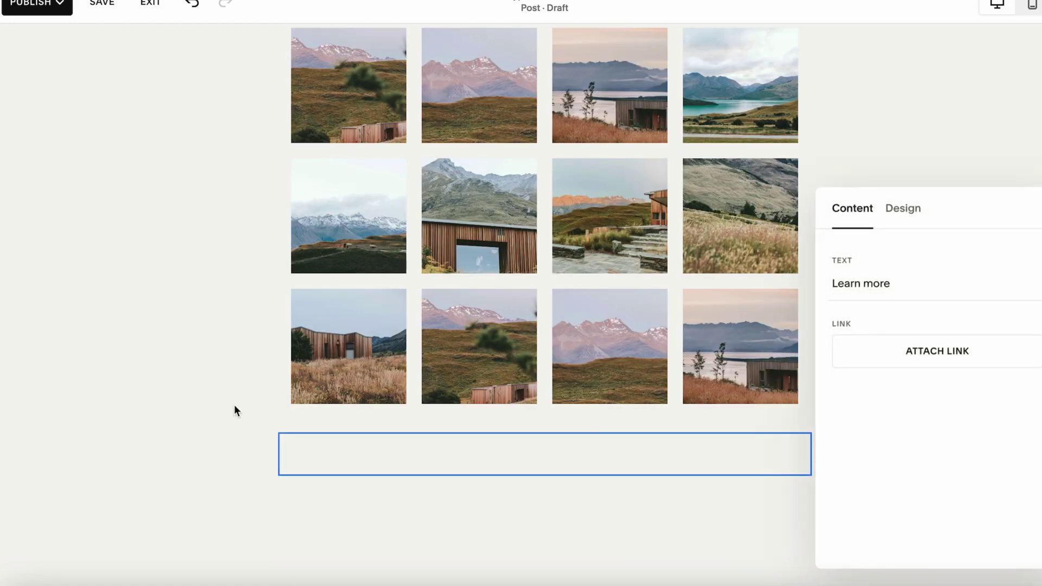
{"action": "scroll", "coordinate": [218, 419], "scroll_direction": "down", "scroll_amount": 5}
{"action": "left_click", "coordinate": [218, 415]}
{"action": "left_click", "coordinate": [839, 168]}
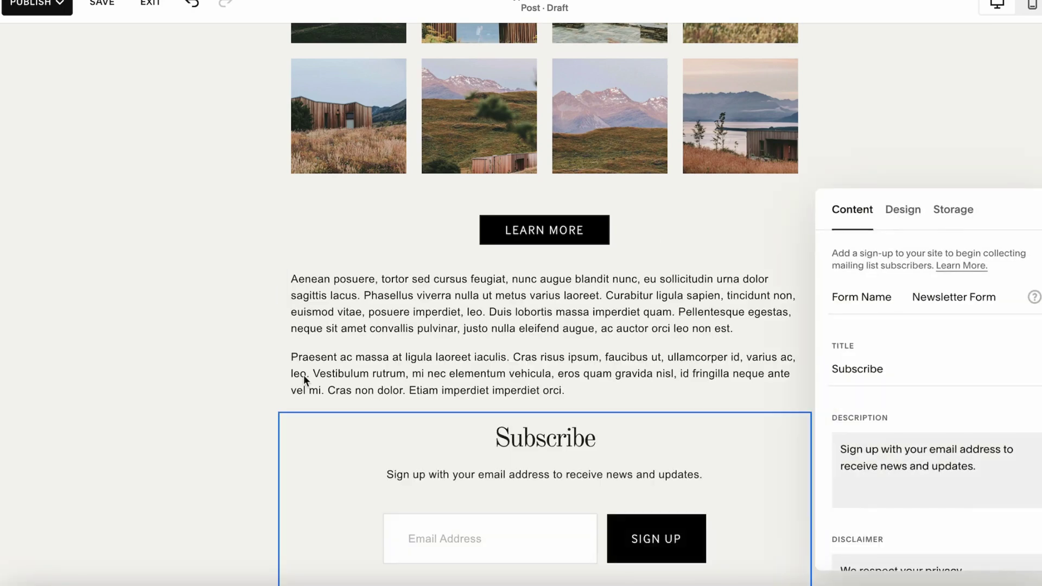
{"action": "left_click", "coordinate": [189, 393]}
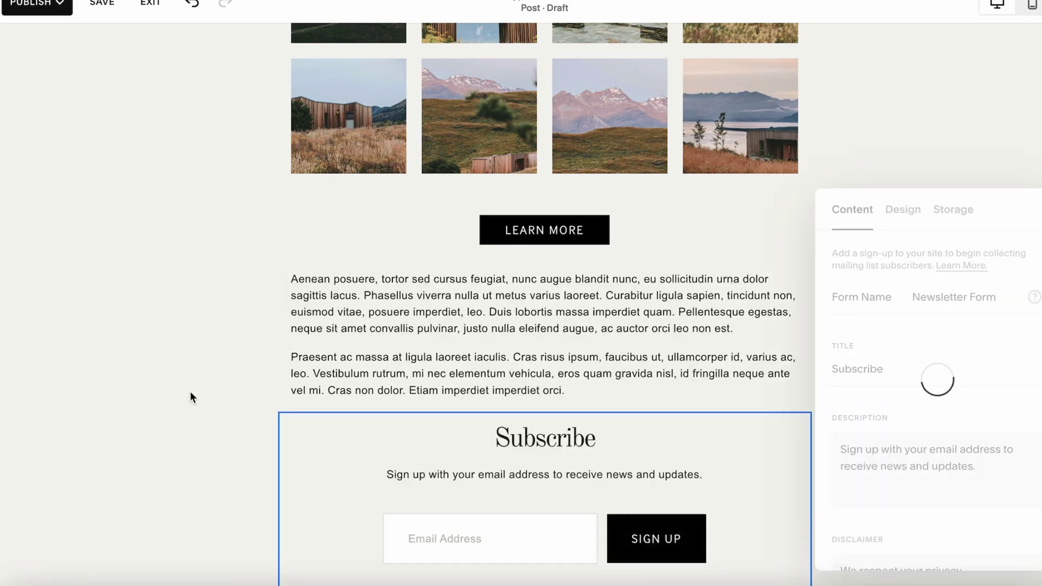
{"action": "scroll", "coordinate": [190, 394], "scroll_direction": "down", "scroll_amount": 5}
{"action": "scroll", "coordinate": [190, 393], "scroll_direction": "up", "scroll_amount": 4}
{"action": "scroll", "coordinate": [515, 350], "scroll_direction": "up", "scroll_amount": 8}
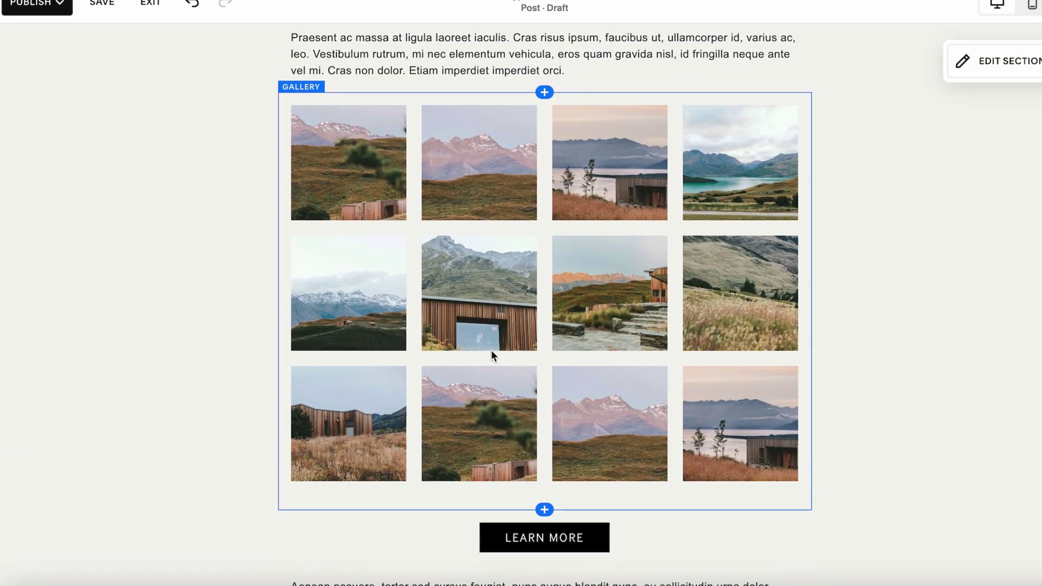
{"action": "scroll", "coordinate": [491, 350], "scroll_direction": "up", "scroll_amount": 6}
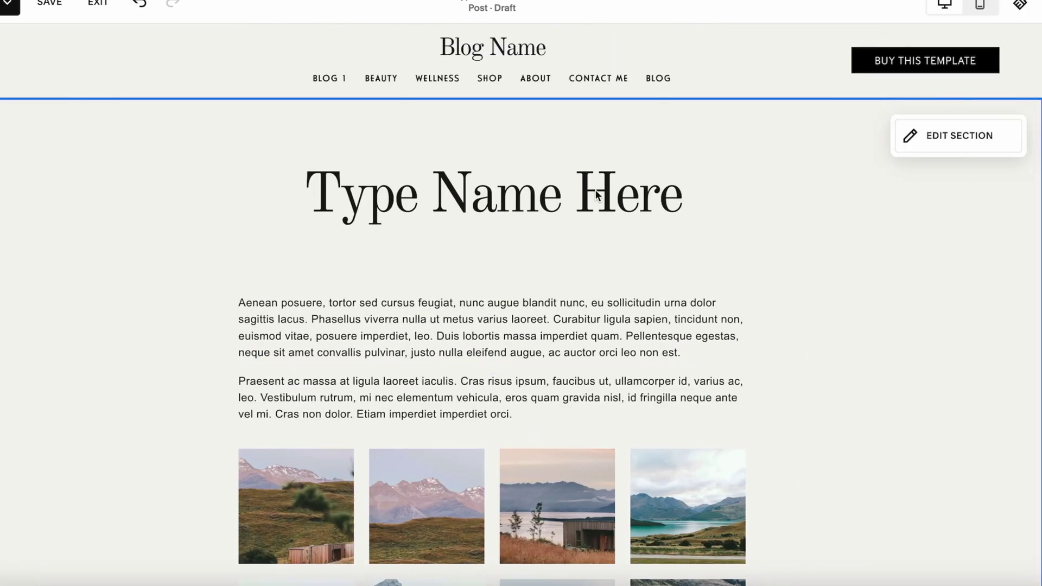
- Try Medium content width for the post, then set it back to Narrow
{"action": "left_click", "coordinate": [958, 135]}
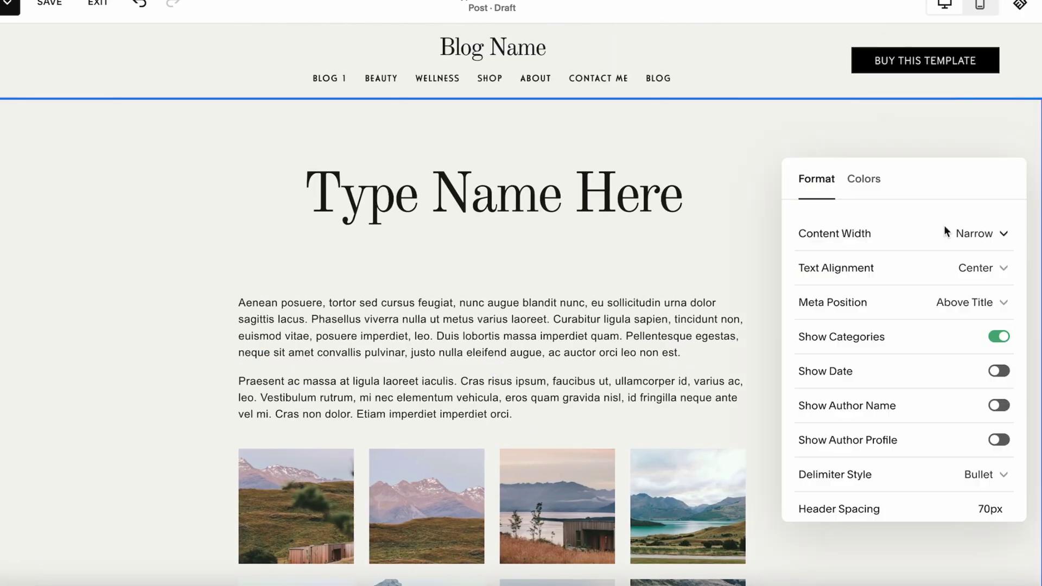
{"action": "left_click", "coordinate": [1004, 233]}
{"action": "left_click", "coordinate": [831, 267]}
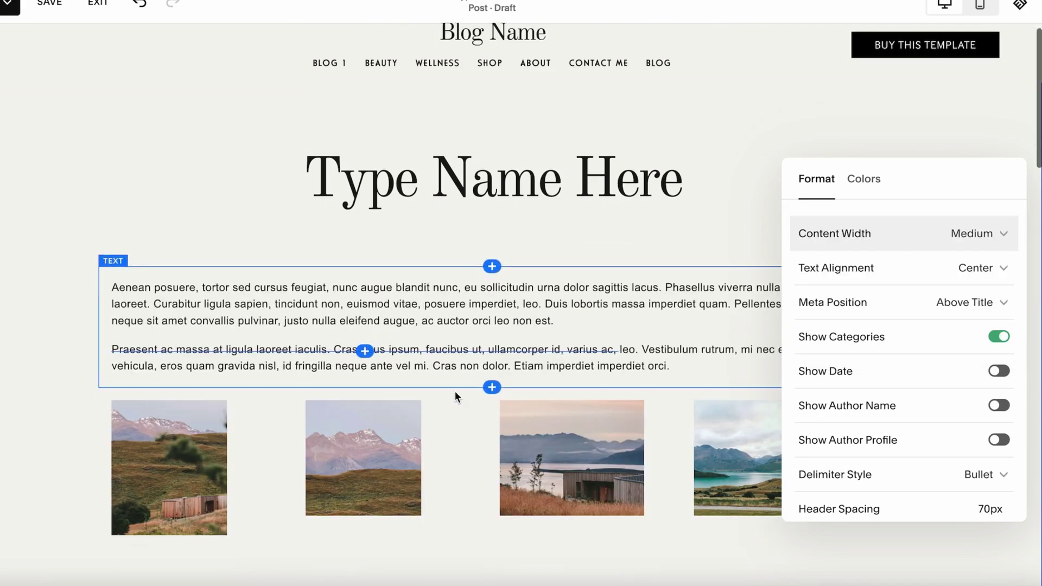
{"action": "scroll", "coordinate": [298, 223], "scroll_direction": "down", "scroll_amount": 4}
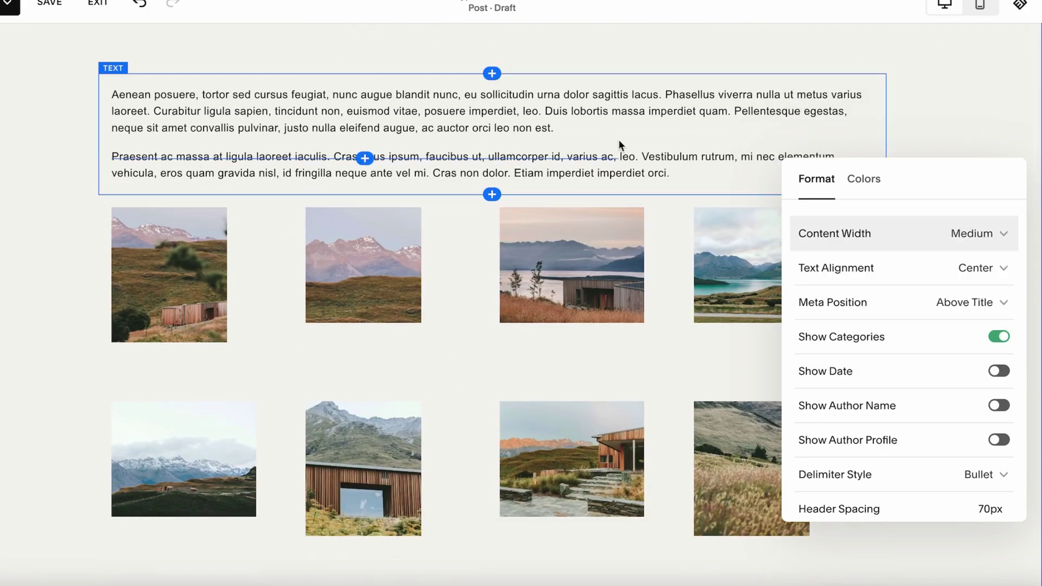
{"action": "left_click", "coordinate": [994, 234]}
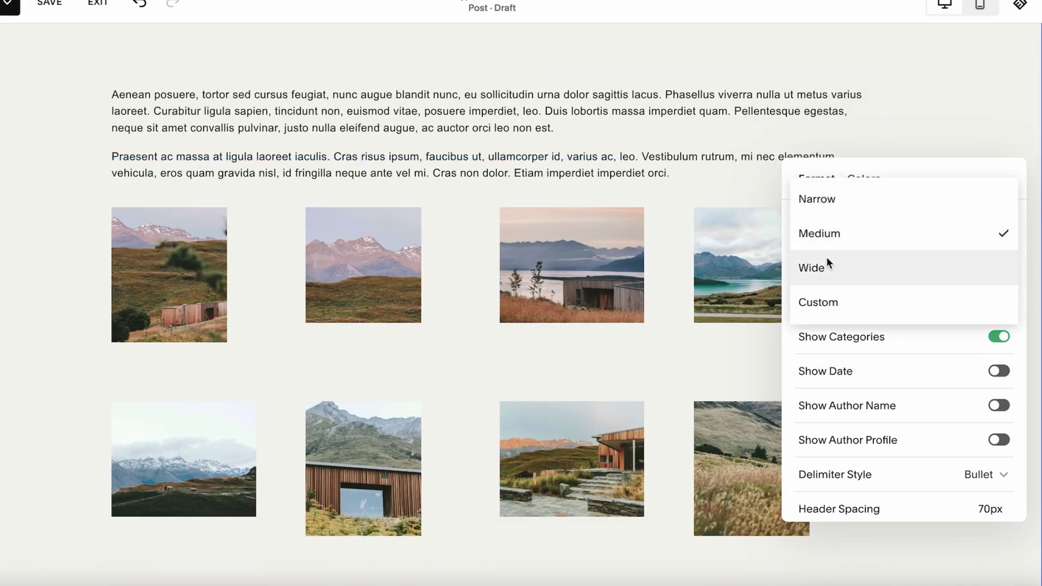
{"action": "left_click", "coordinate": [868, 198]}
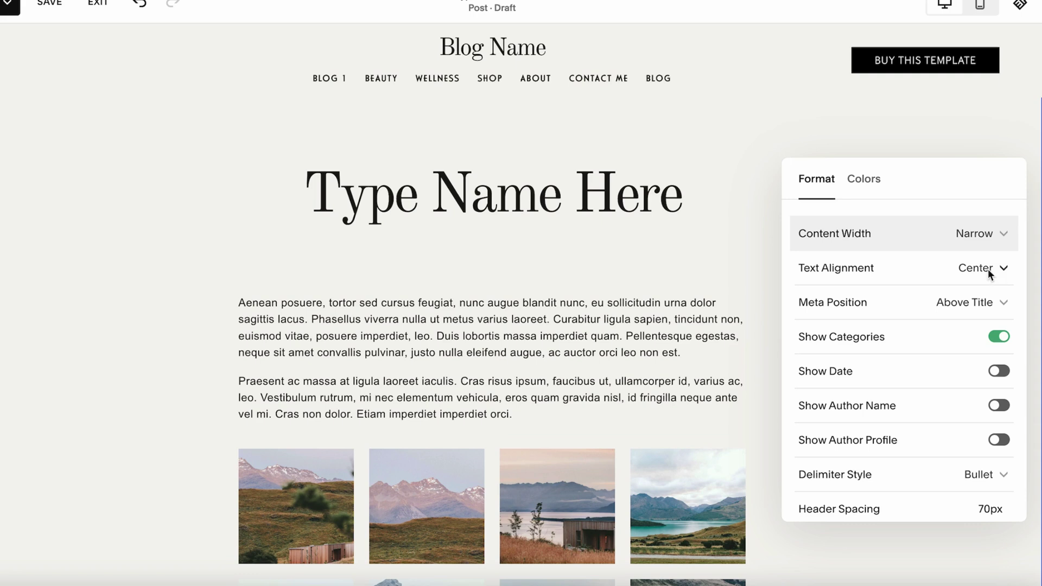
- Set the post's text alignment to Left
{"action": "left_click", "coordinate": [1000, 271]}
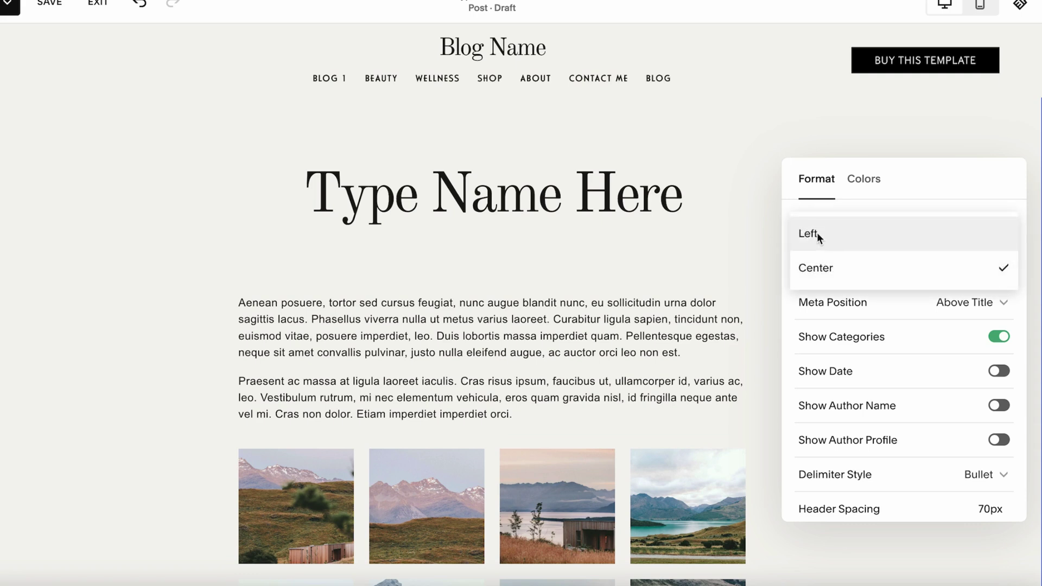
{"action": "left_click", "coordinate": [813, 234]}
{"action": "left_click", "coordinate": [1003, 268]}
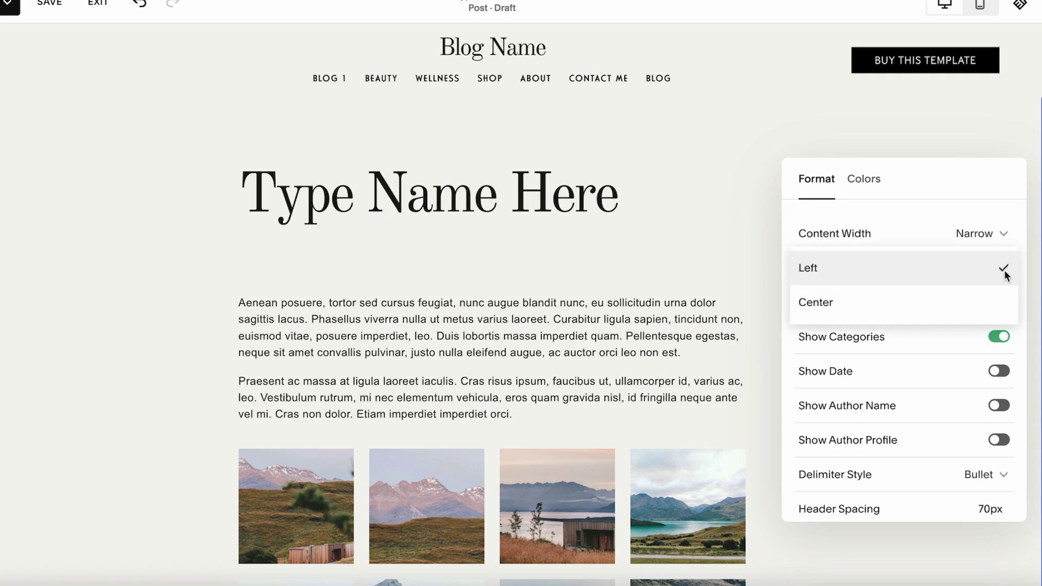
{"action": "left_click", "coordinate": [815, 262]}
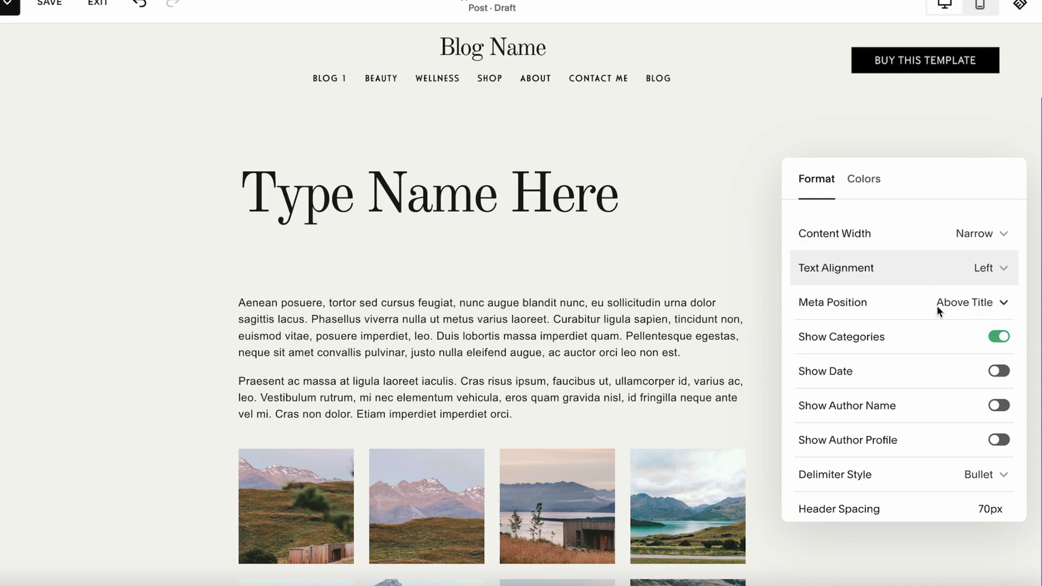
{"action": "scroll", "coordinate": [937, 305], "scroll_direction": "down", "scroll_amount": 2}
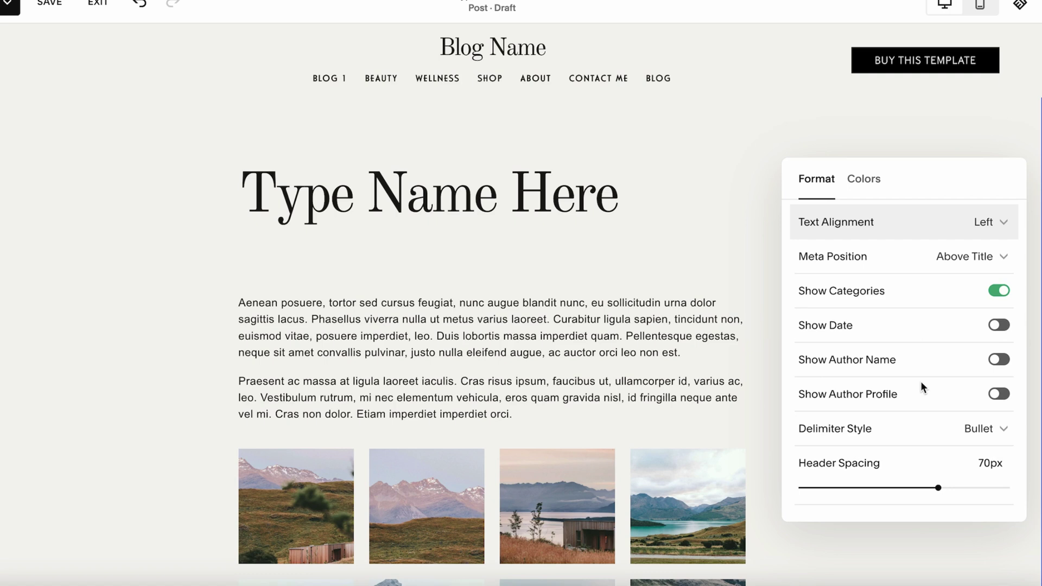
- Save the 'Type Name Here' post as a draft without publishing, then exit to the Blog post list
{"action": "left_click", "coordinate": [195, 121]}
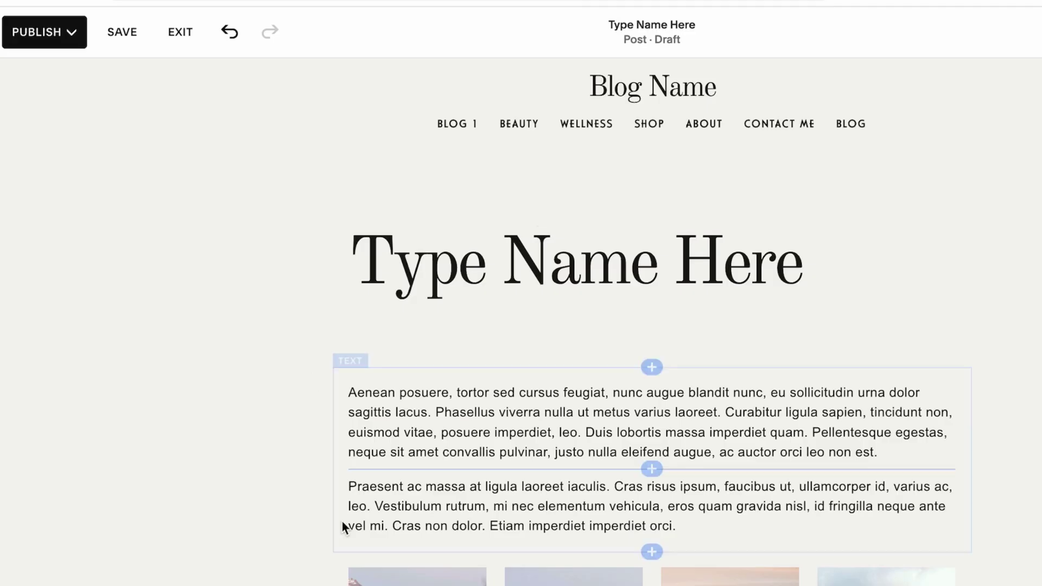
{"action": "scroll", "coordinate": [341, 526], "scroll_direction": "down", "scroll_amount": 10}
{"action": "scroll", "coordinate": [342, 521], "scroll_direction": "up", "scroll_amount": 15}
{"action": "left_click", "coordinate": [84, 34]}
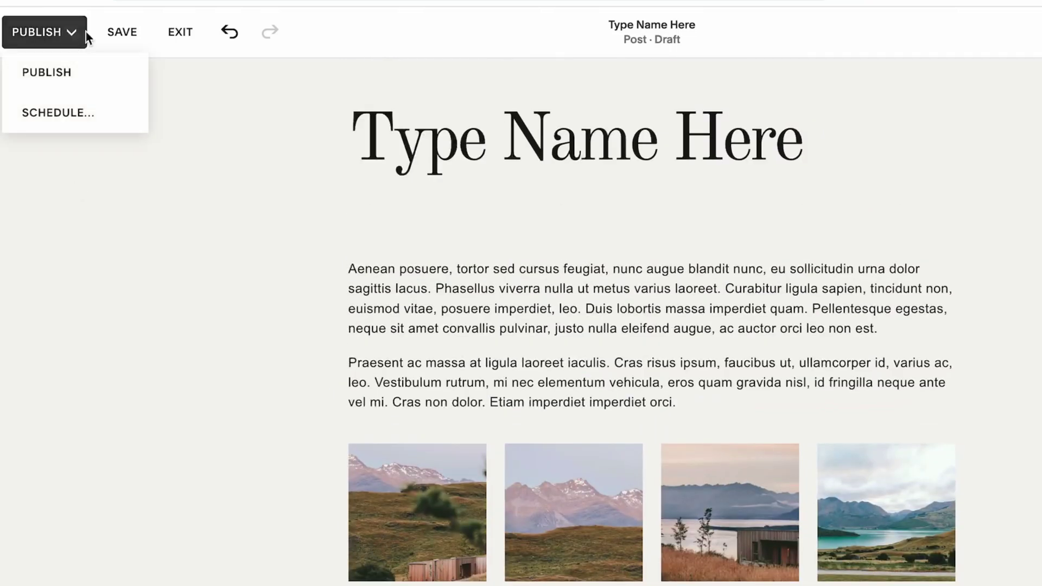
{"action": "left_click", "coordinate": [120, 32]}
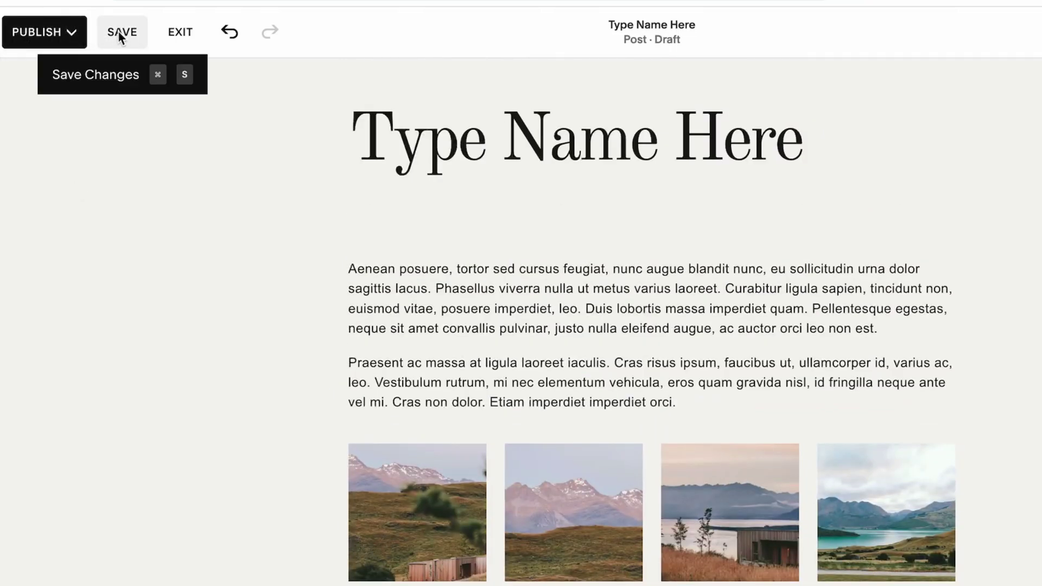
{"action": "left_click", "coordinate": [18, 32]}
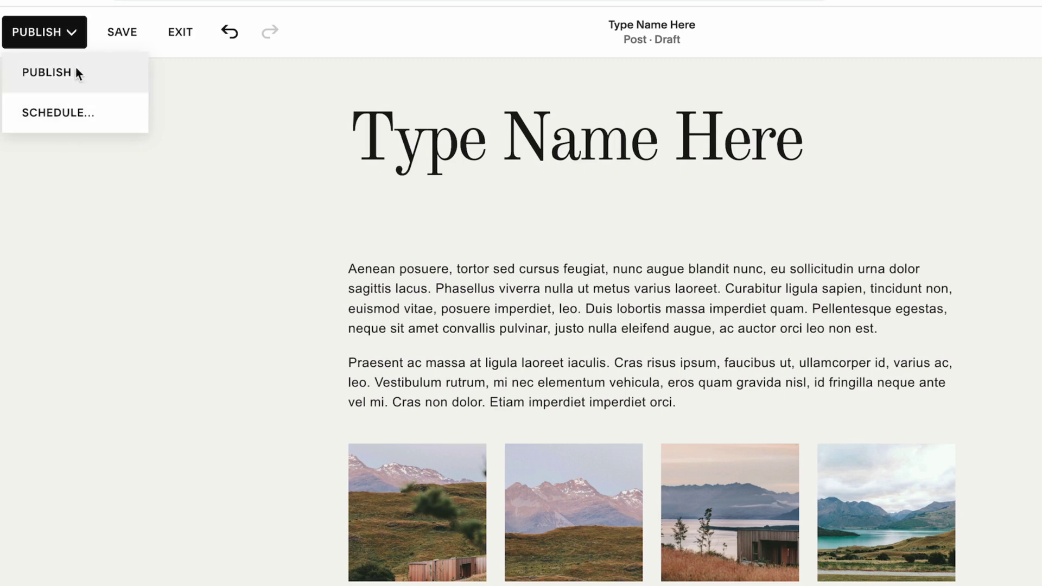
{"action": "left_click", "coordinate": [125, 32]}
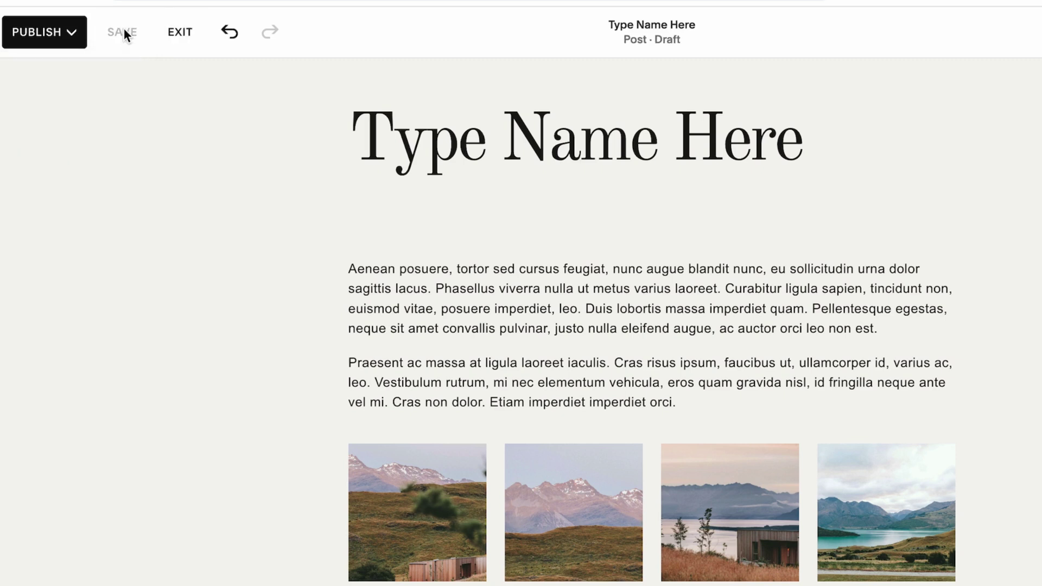
{"action": "left_click", "coordinate": [180, 31]}
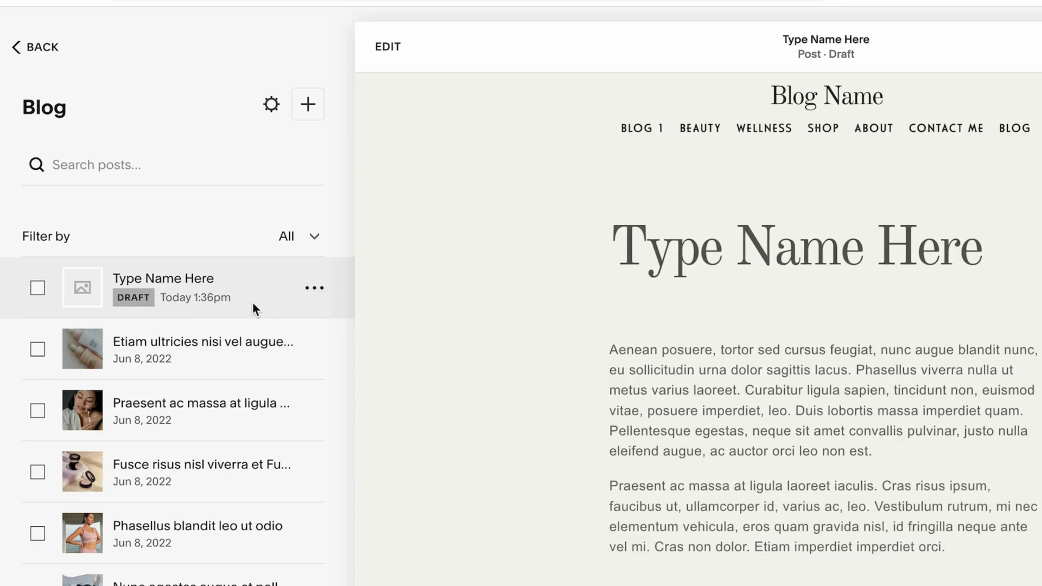
- Give the draft post the wristwatch library photo as featured image and the URL slug squarespace-blog
{"action": "left_click", "coordinate": [315, 290]}
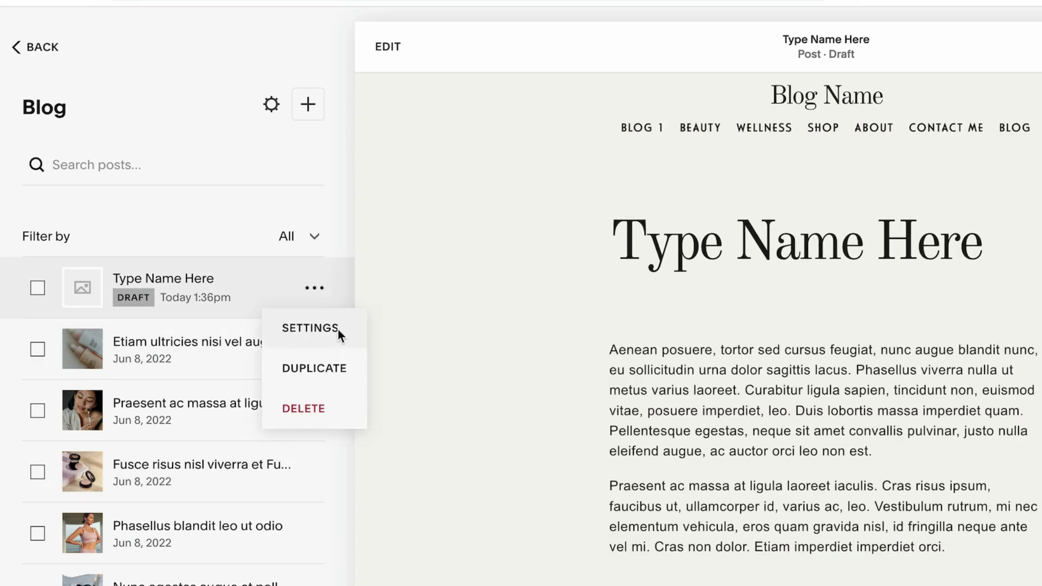
{"action": "left_click", "coordinate": [309, 327]}
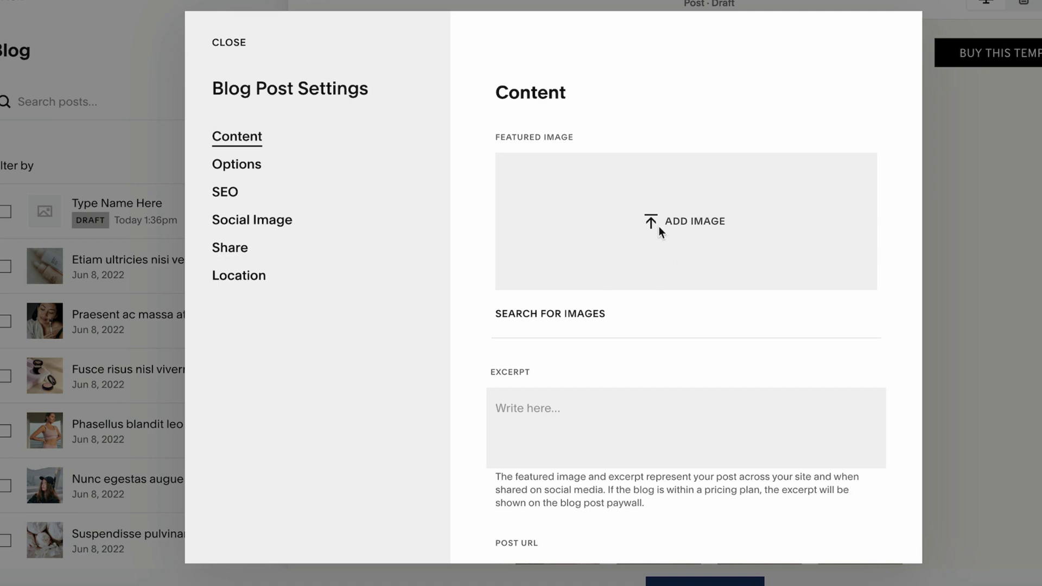
{"action": "left_click", "coordinate": [683, 233]}
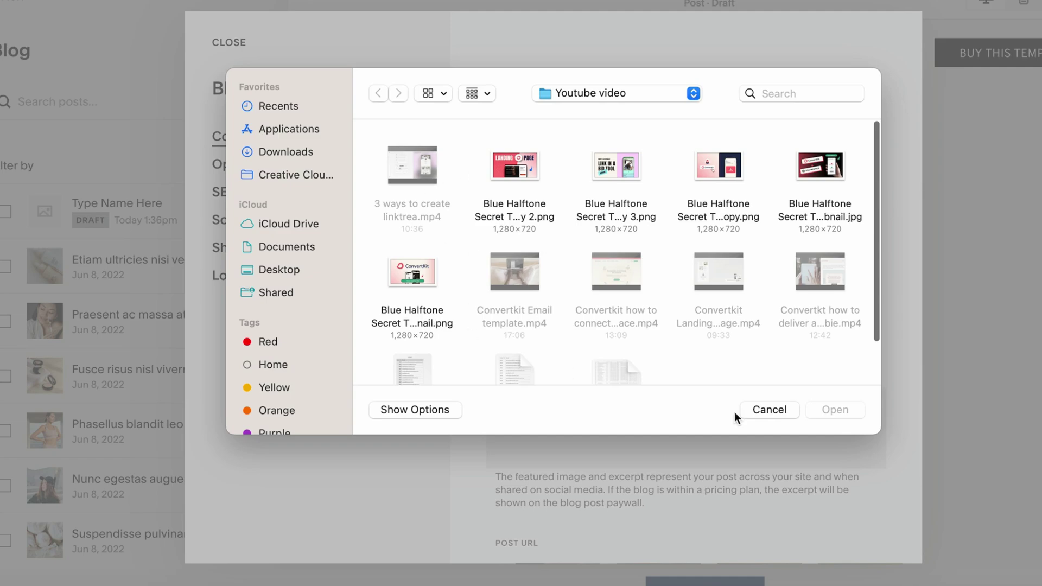
{"action": "left_click", "coordinate": [770, 412]}
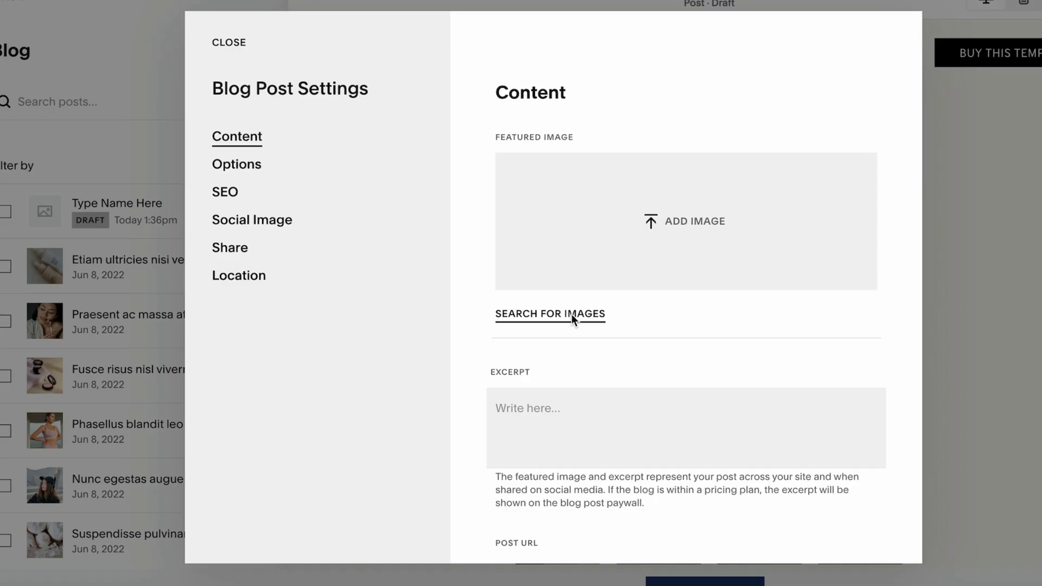
{"action": "left_click", "coordinate": [571, 314]}
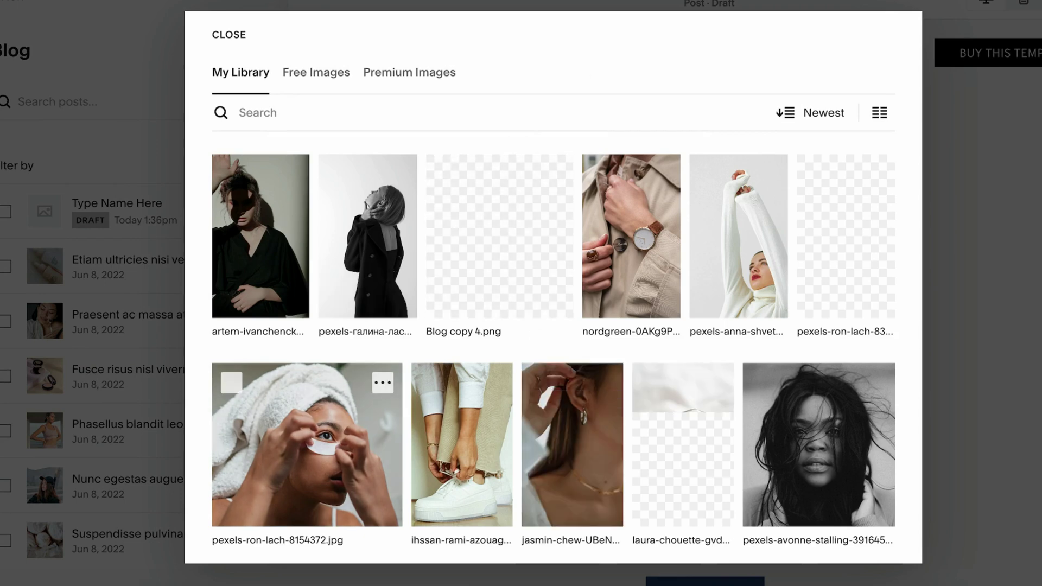
{"action": "left_click", "coordinate": [631, 255]}
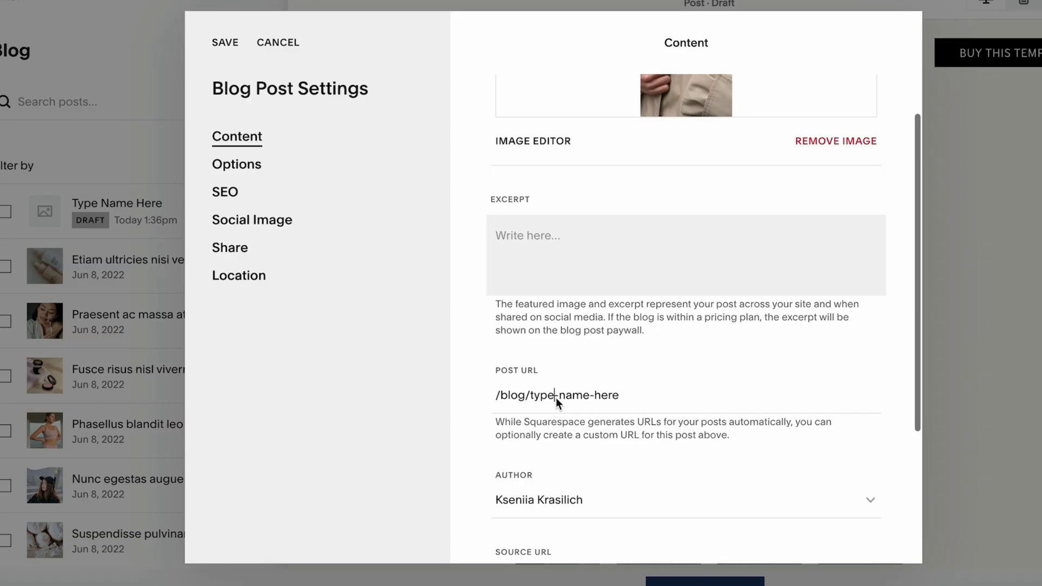
{"action": "left_click_drag", "start_coordinate": [656, 396], "coordinate": [546, 396]}
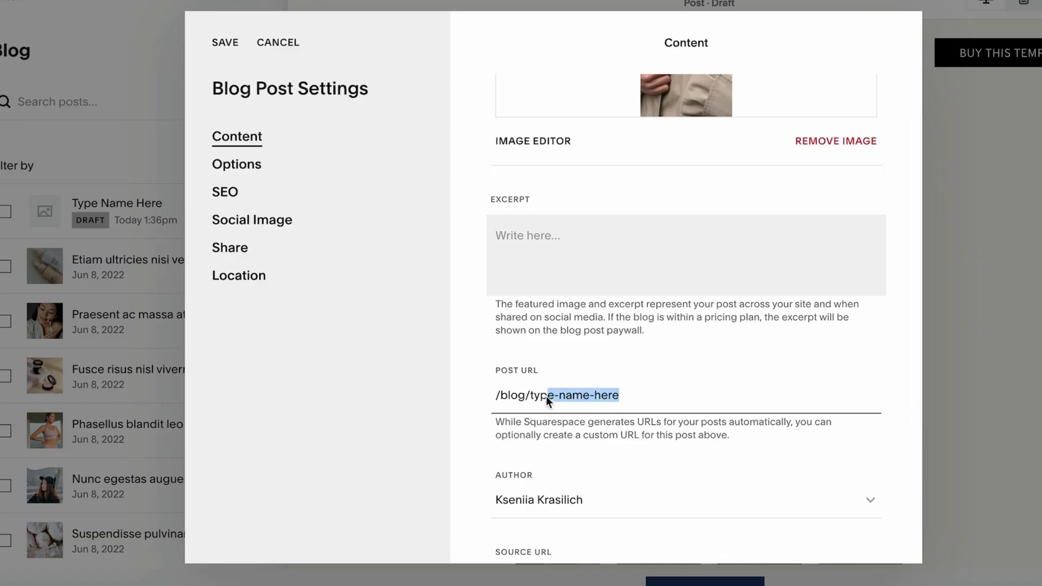
{"action": "type", "text": "squarespace-blog"}
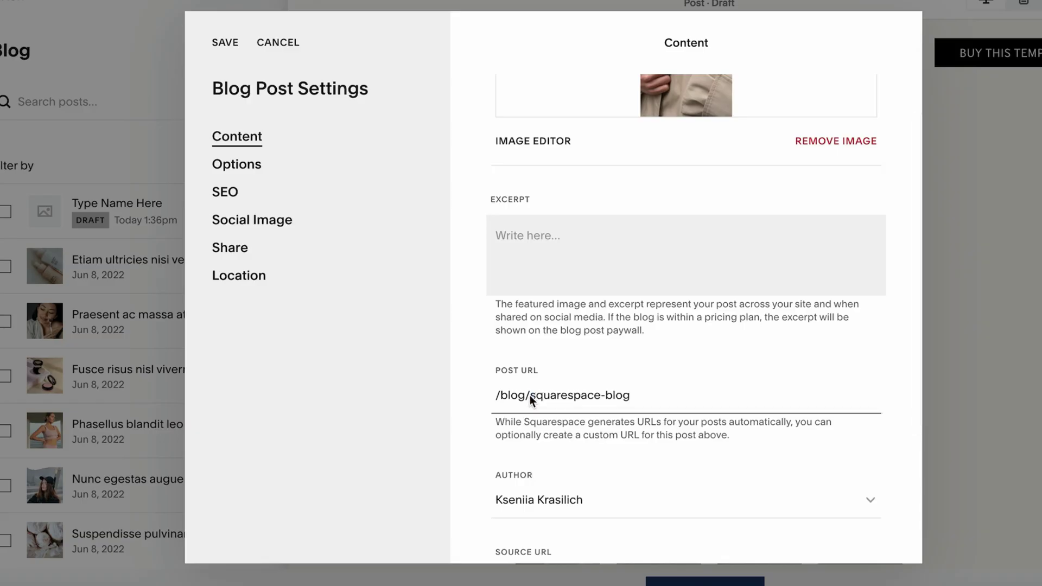
- Add the categories Category #1 and Category #2 to the post and save its settings
{"action": "left_click", "coordinate": [237, 164]}
{"action": "left_click", "coordinate": [553, 156]}
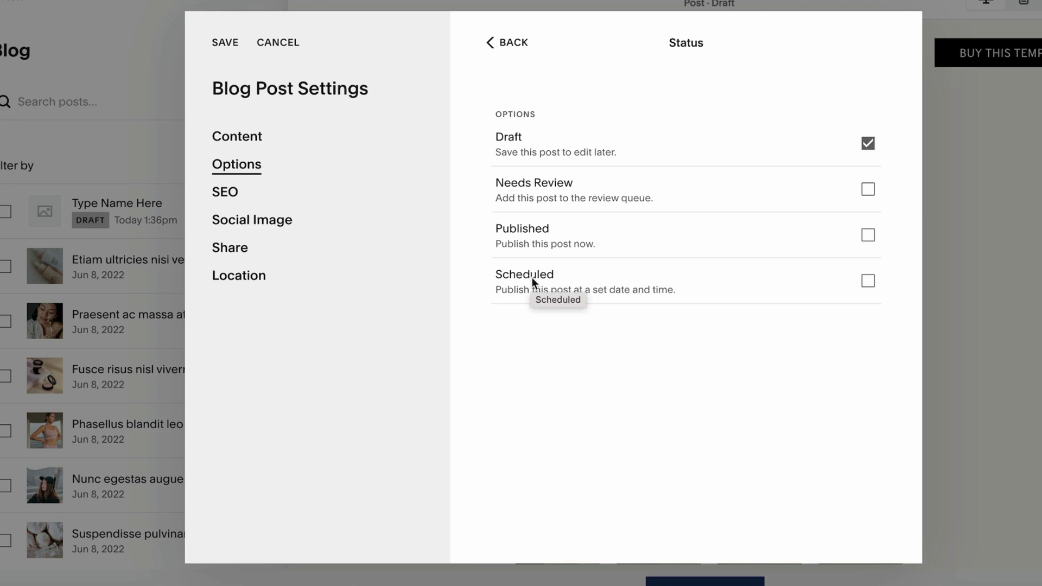
{"action": "left_click", "coordinate": [488, 42]}
{"action": "left_click", "coordinate": [566, 226]}
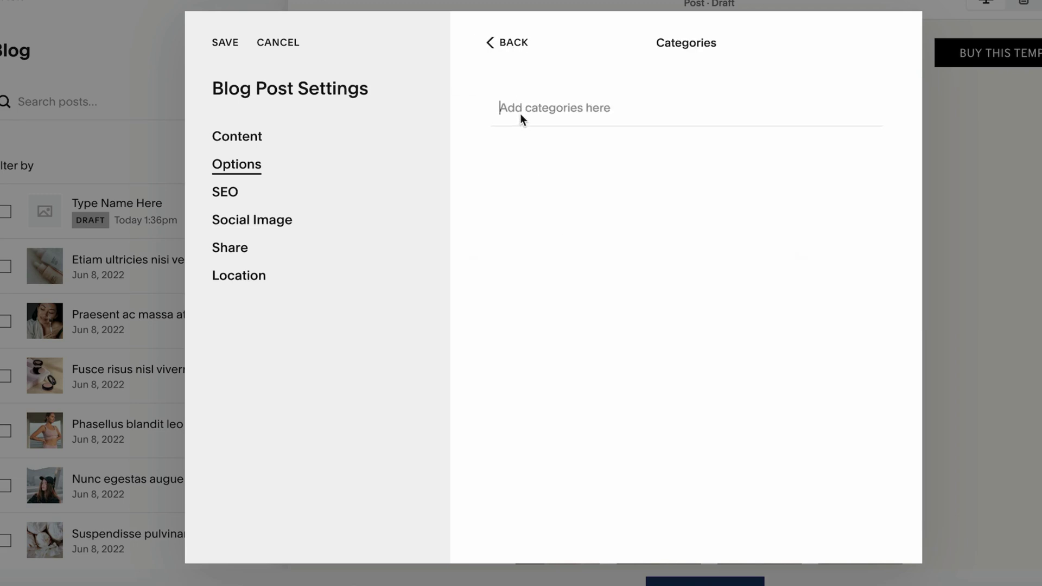
{"action": "type", "text": "Category #1"}
{"action": "key", "text": "Return"}
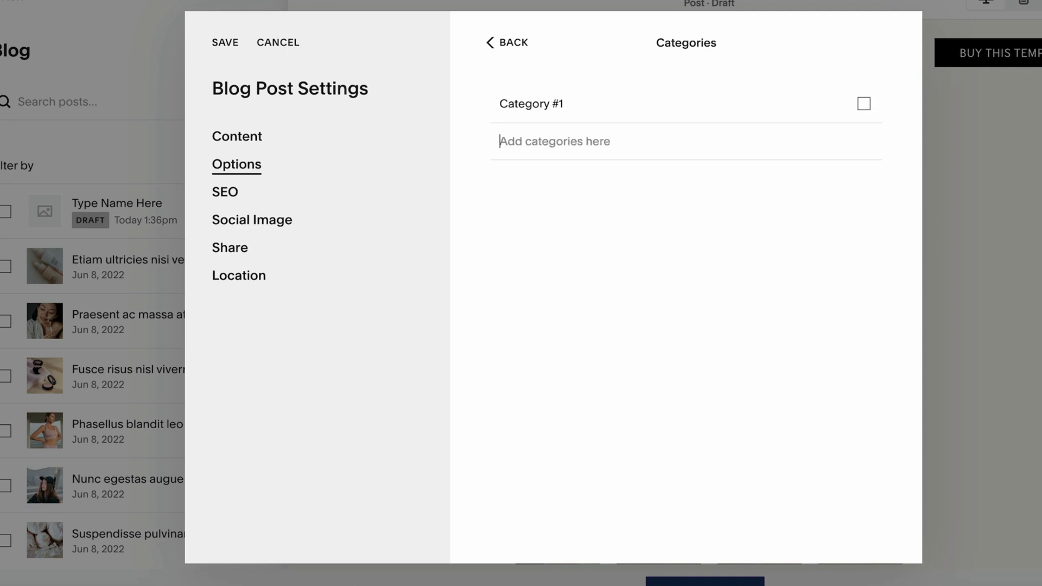
{"action": "type", "text": "Category #2"}
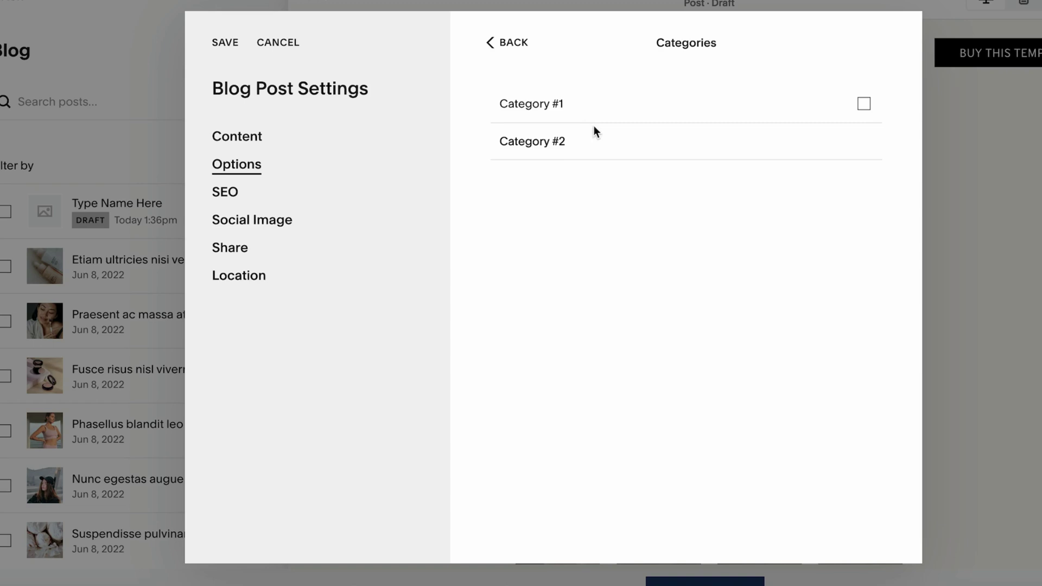
{"action": "left_click", "coordinate": [234, 47]}
- Add the tags 'tag 1' and 'tag 2' to the draft post's settings and save them
{"action": "left_click", "coordinate": [252, 211]}
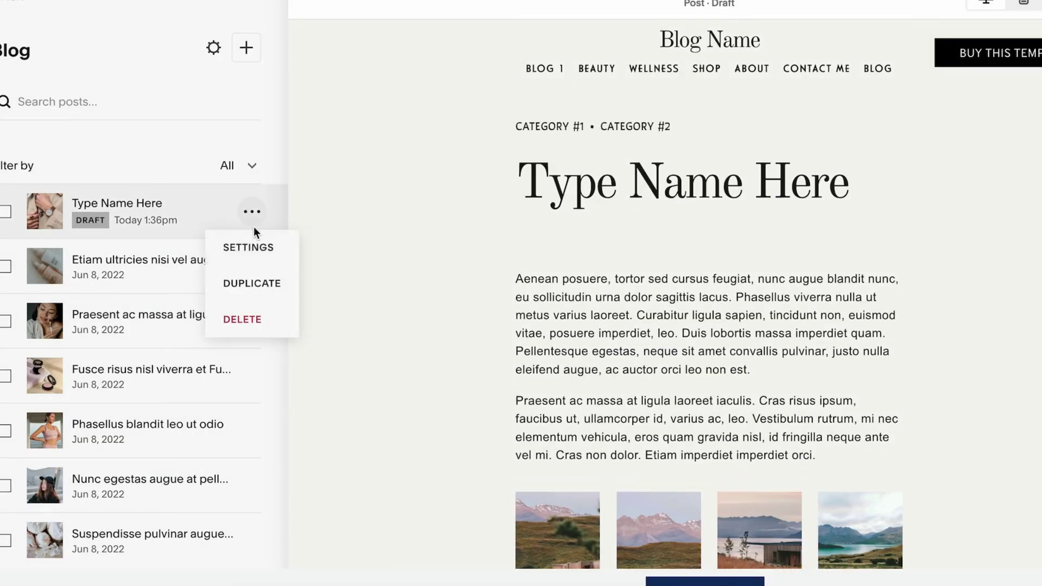
{"action": "left_click", "coordinate": [232, 245]}
{"action": "left_click", "coordinate": [519, 186]}
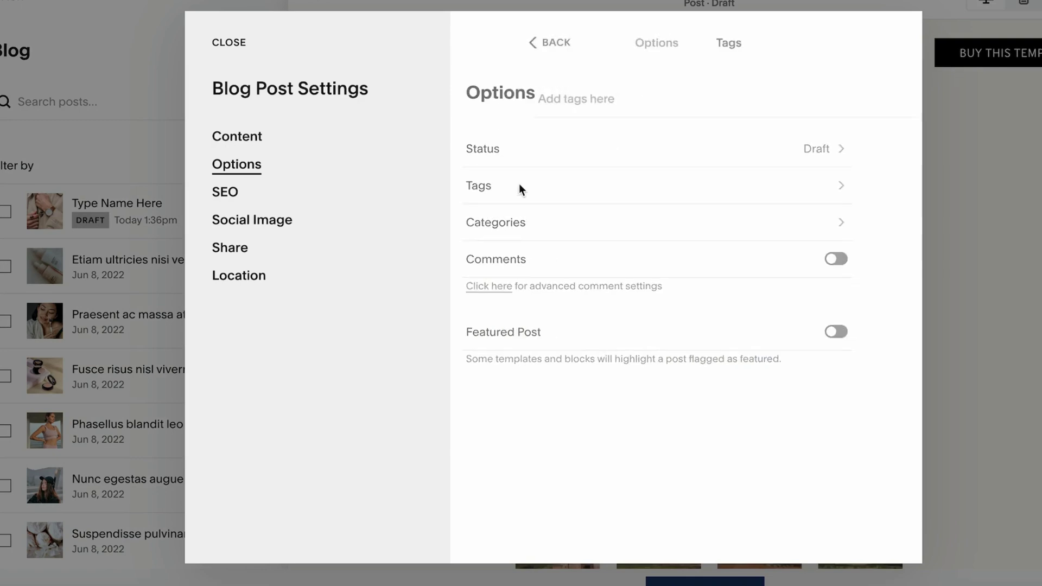
{"action": "type", "text": "tag "}
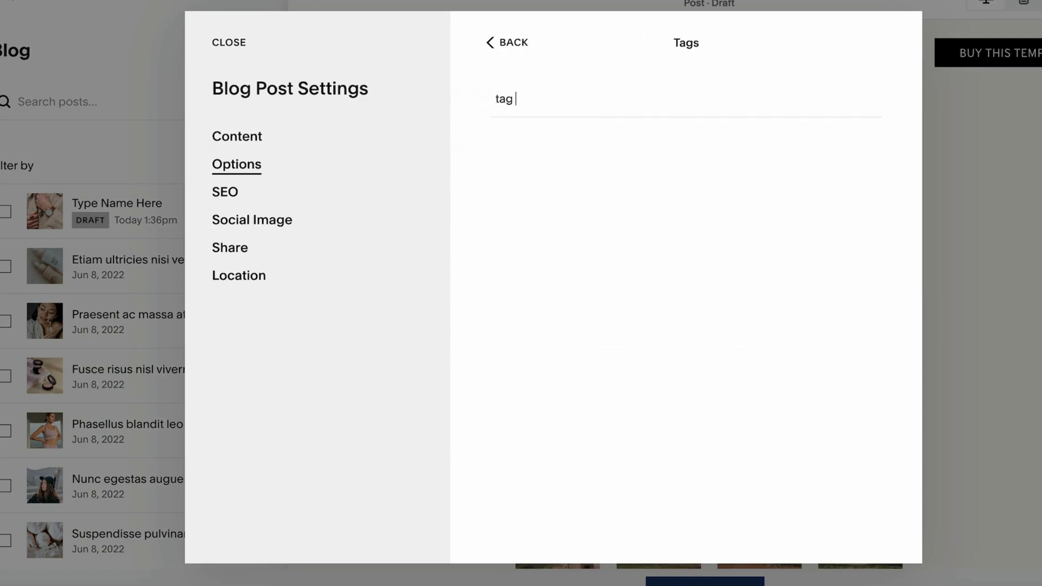
{"action": "type", "text": "1"}
{"action": "key", "text": "Return"}
{"action": "type", "text": "tag 2"}
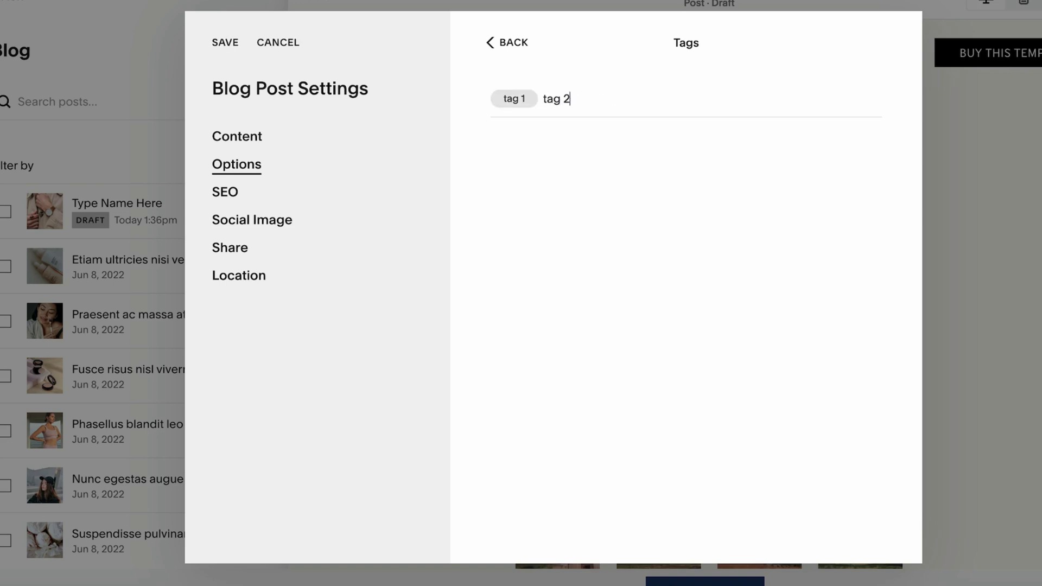
{"action": "key", "text": "Return"}
{"action": "left_click", "coordinate": [496, 43]}
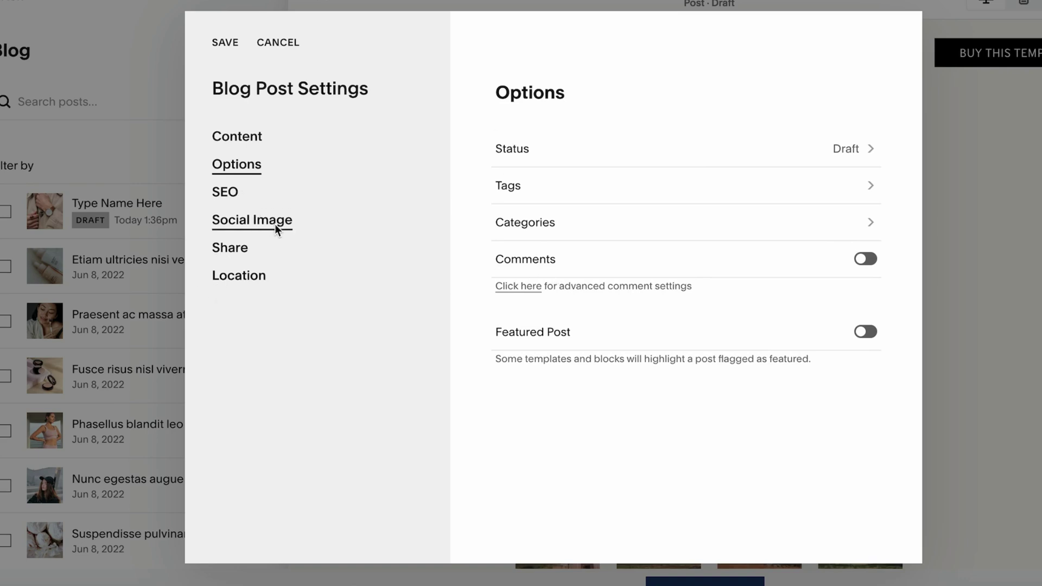
{"action": "left_click", "coordinate": [237, 189]}
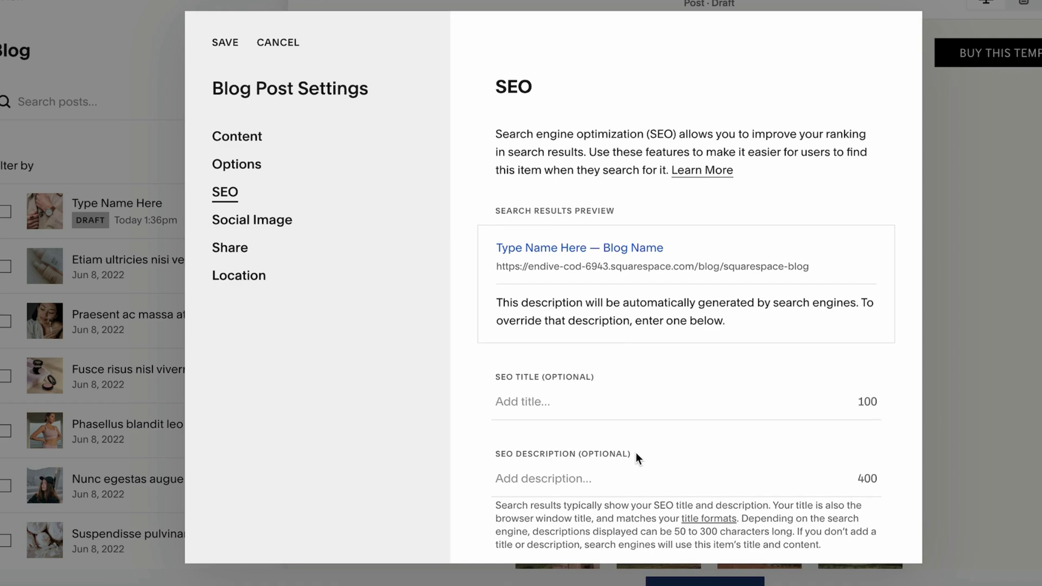
{"action": "left_click", "coordinate": [225, 43]}
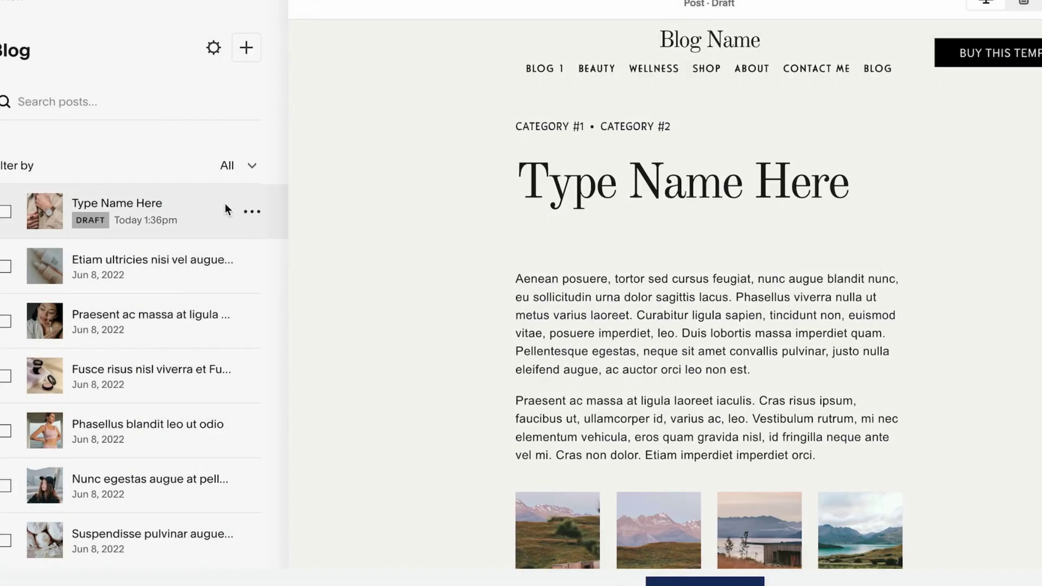
- Bring up the blog's category list from its Advanced settings
{"action": "left_click", "coordinate": [251, 212]}
{"action": "left_click", "coordinate": [243, 245]}
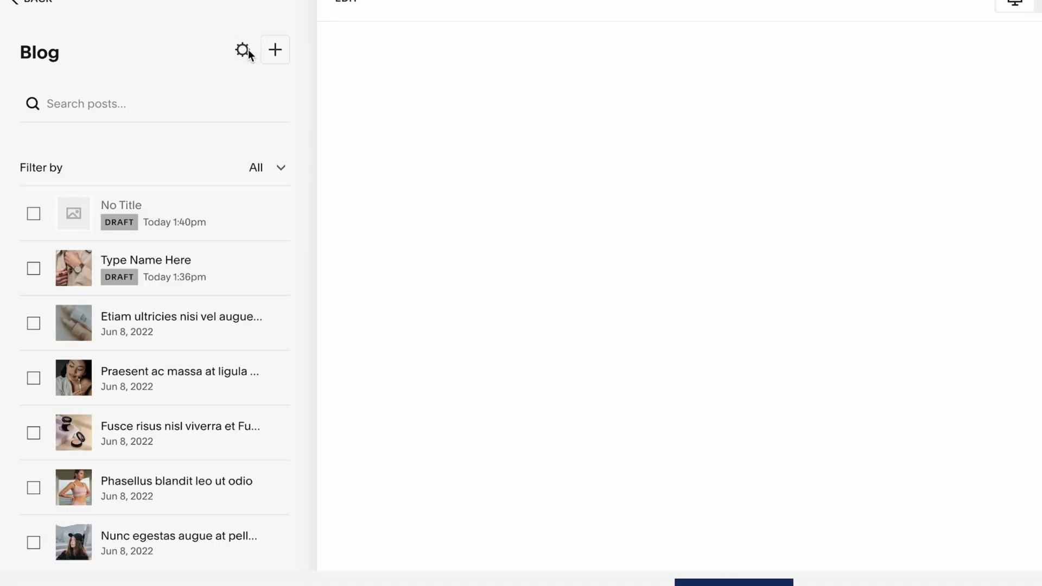
{"action": "left_click", "coordinate": [247, 53]}
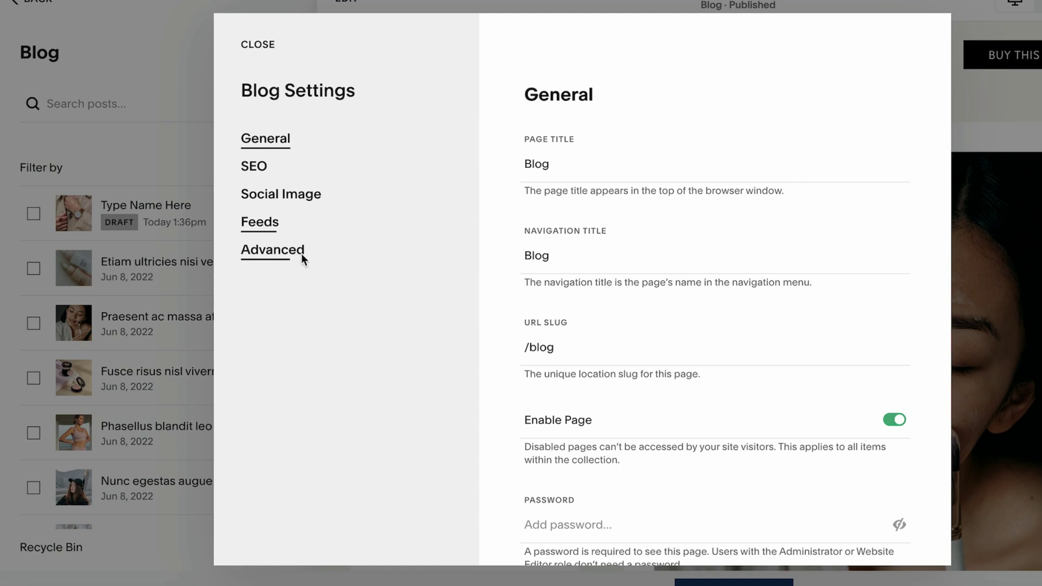
{"action": "left_click", "coordinate": [292, 258]}
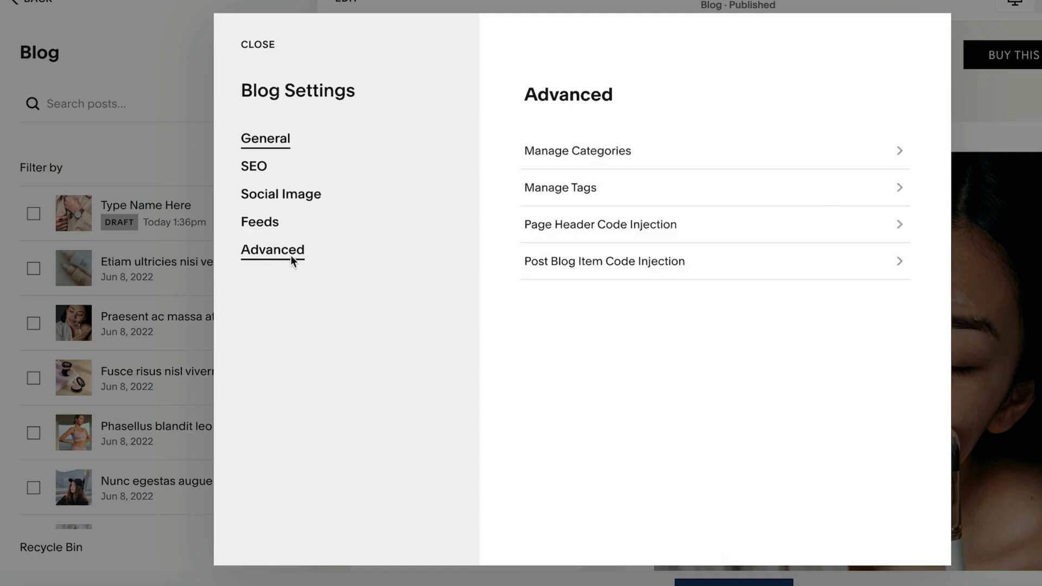
{"action": "left_click", "coordinate": [577, 156]}
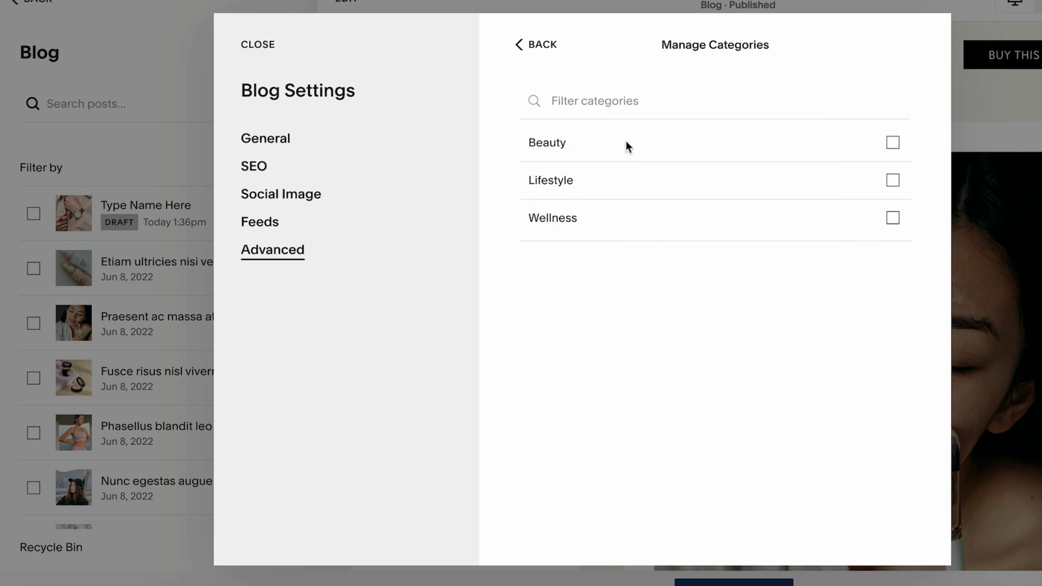
- Re-save the Beauty category with its name unchanged
{"action": "left_click_drag", "start_coordinate": [536, 142], "coordinate": [541, 143]}
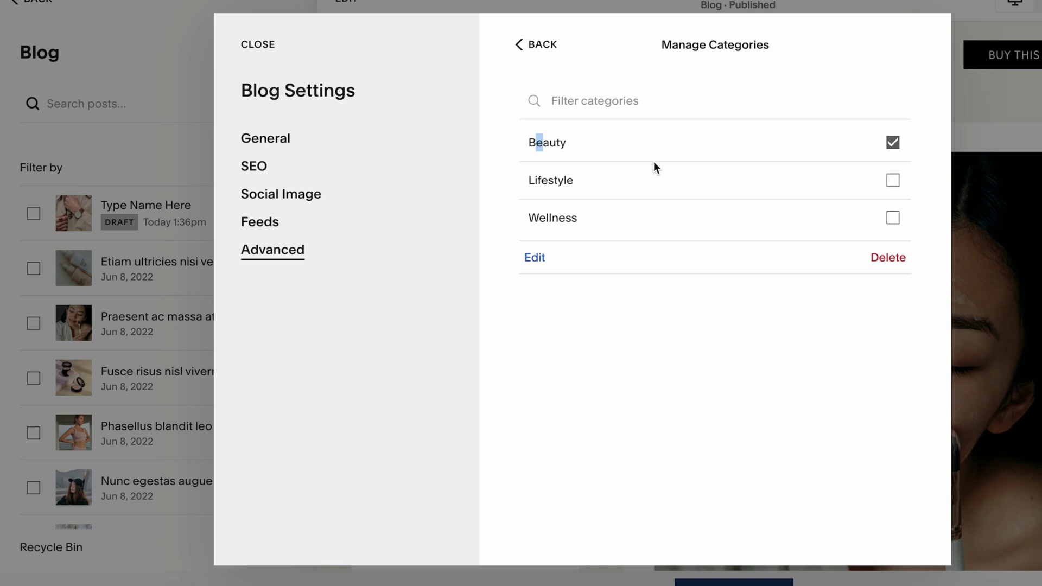
{"action": "left_click", "coordinate": [542, 259]}
{"action": "left_click", "coordinate": [520, 305]}
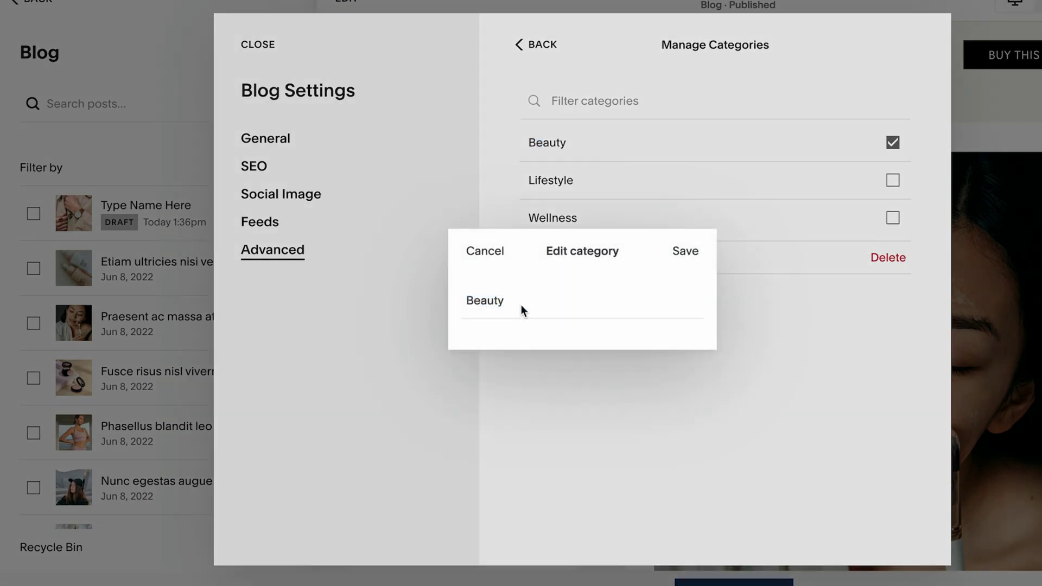
{"action": "type", "text": "ty"}
{"action": "key", "text": "BackSpace"}
{"action": "key", "text": "BackSpace"}
{"action": "key", "text": "BackSpace"}
{"action": "left_click", "coordinate": [687, 253]}
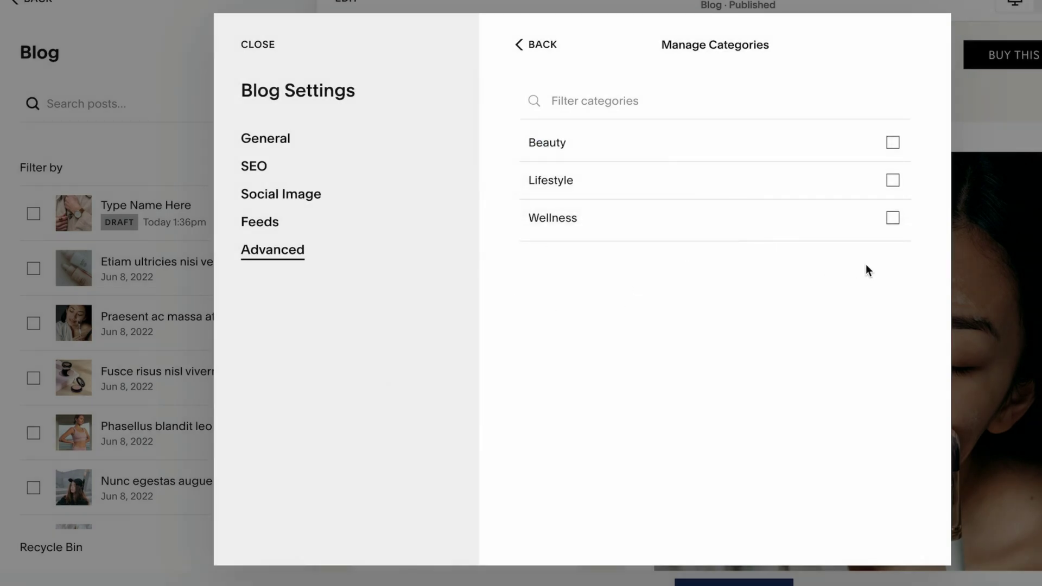
{"action": "left_click", "coordinate": [893, 143]}
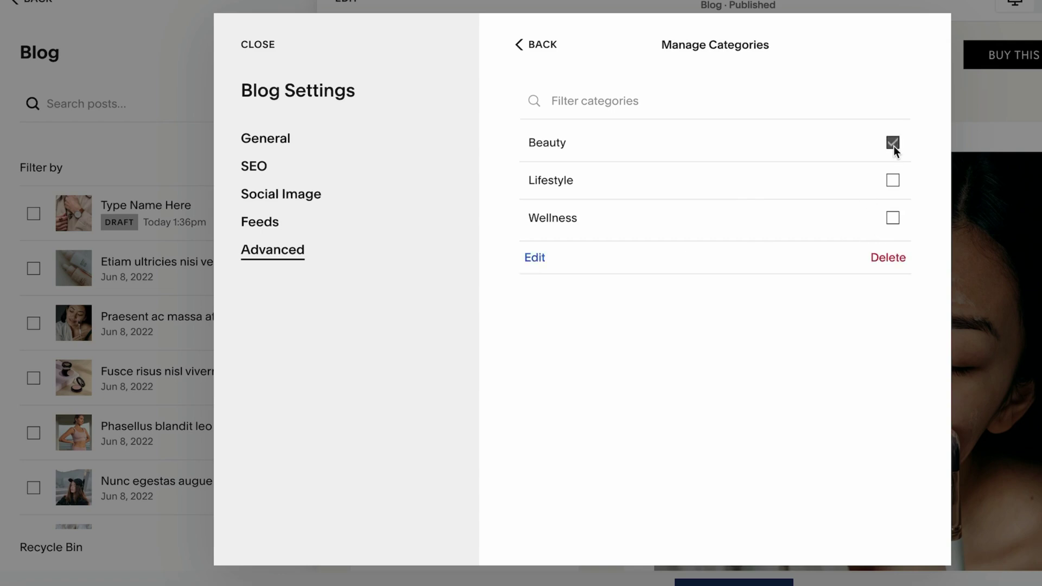
{"action": "key", "text": "Escape"}
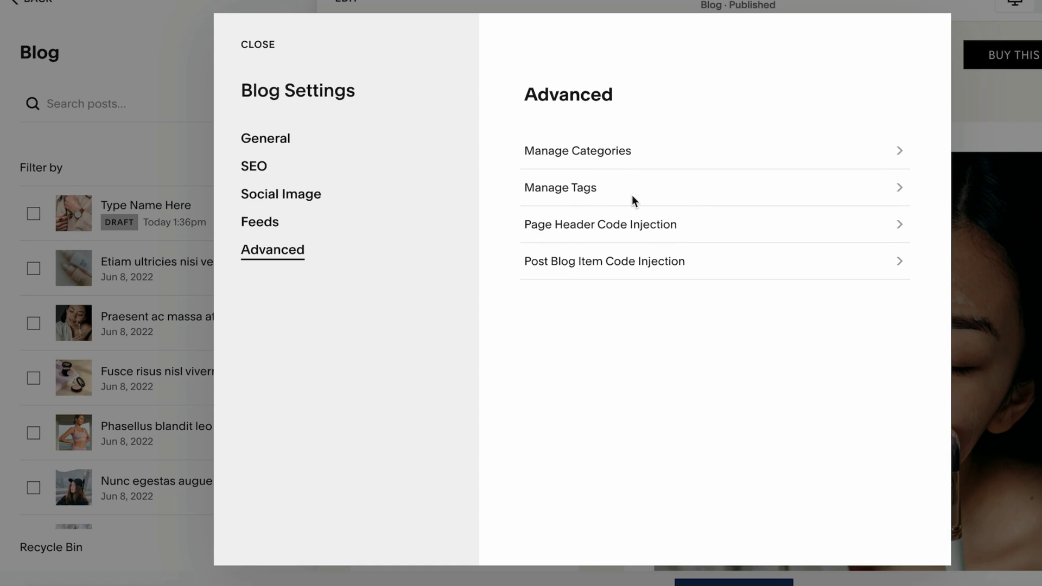
- Review the Page Header Code Injection settings and close the blog settings
{"action": "left_click", "coordinate": [642, 229]}
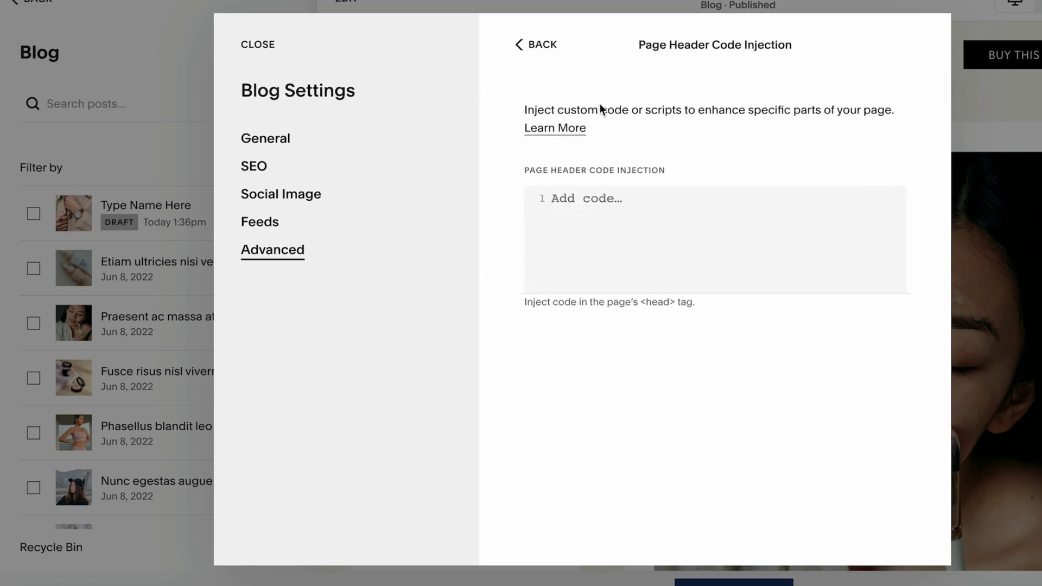
{"action": "left_click", "coordinate": [521, 43]}
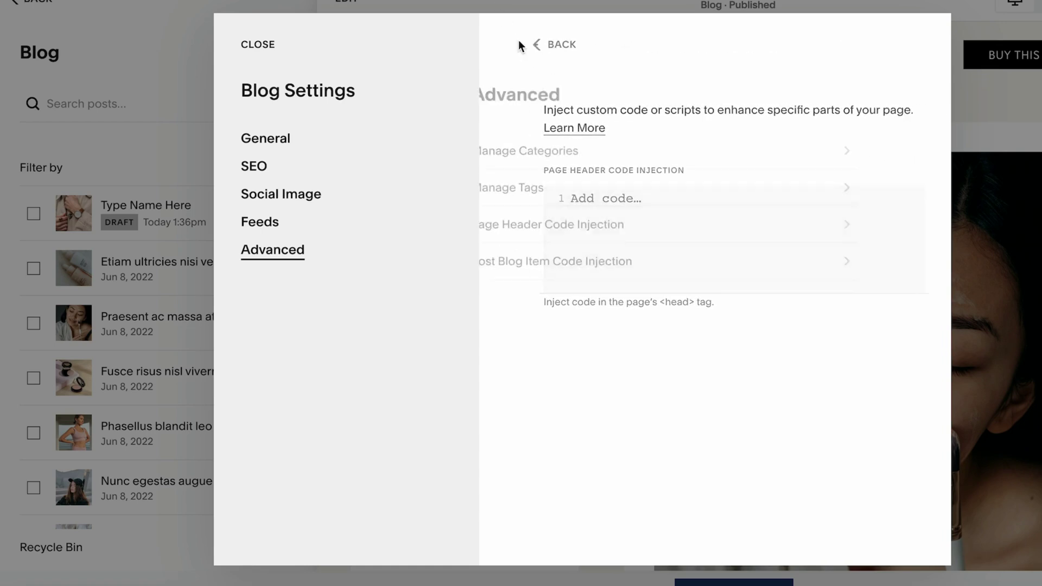
{"action": "left_click", "coordinate": [243, 28]}
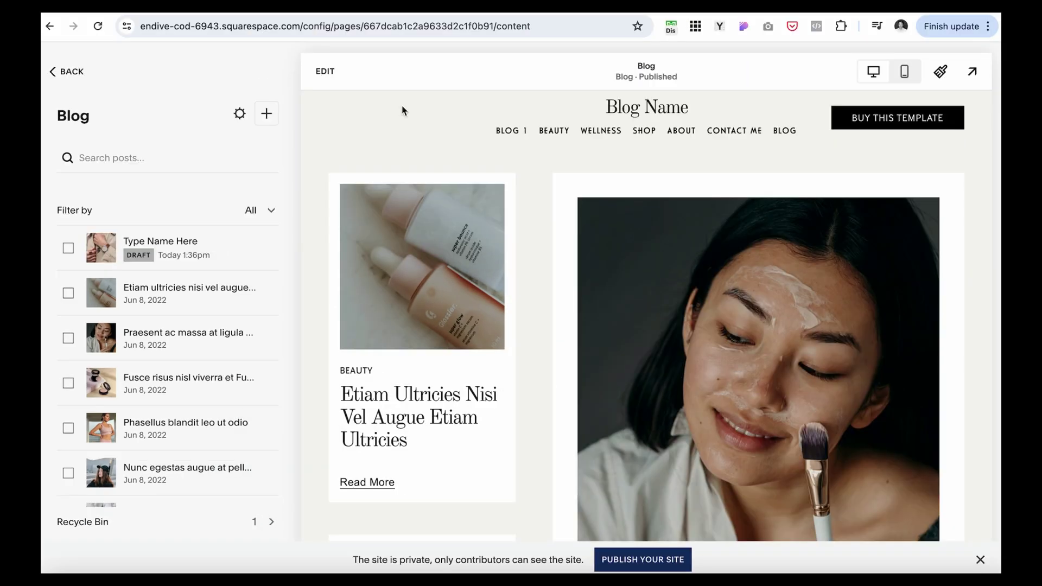
- Preview the Blog page full-screen, scroll through its posts, then return to the Blog Overview panel
{"action": "left_click", "coordinate": [972, 72]}
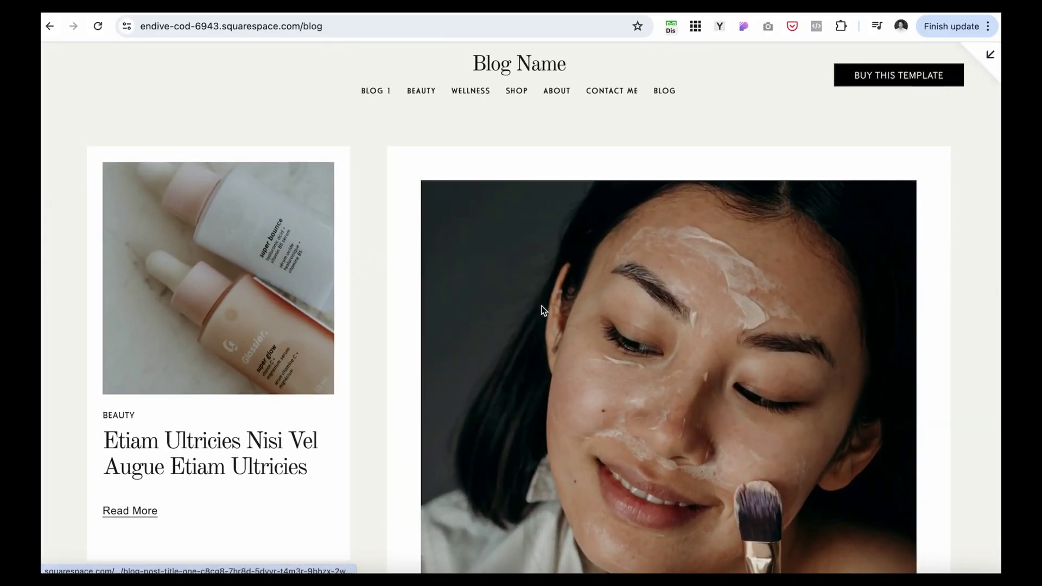
{"action": "scroll", "coordinate": [543, 310], "scroll_direction": "down", "scroll_amount": 1}
{"action": "scroll", "coordinate": [543, 310], "scroll_direction": "up", "scroll_amount": 1}
{"action": "left_click", "coordinate": [990, 55]}
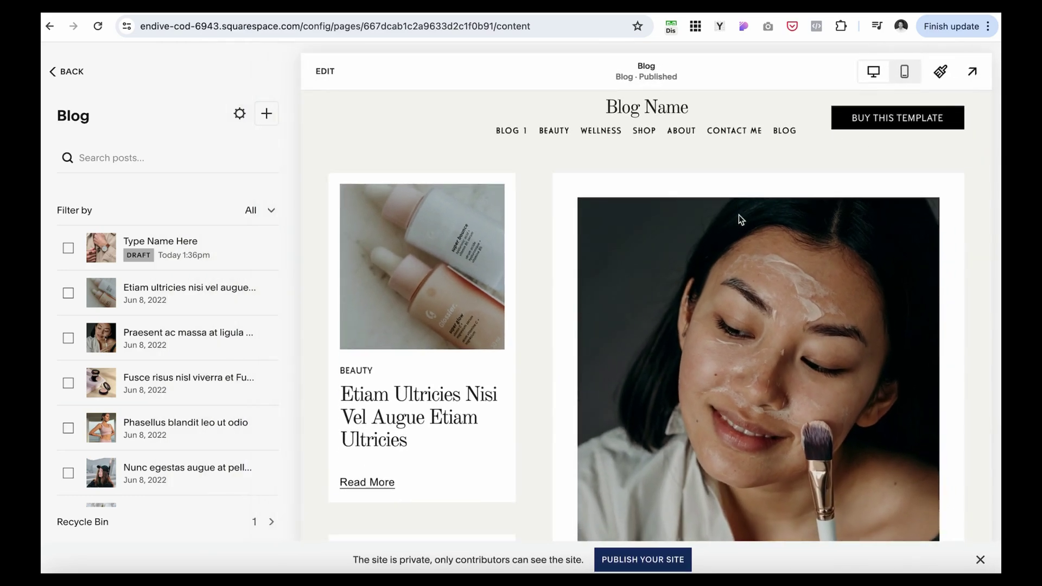
{"action": "scroll", "coordinate": [518, 305], "scroll_direction": "down", "scroll_amount": 3}
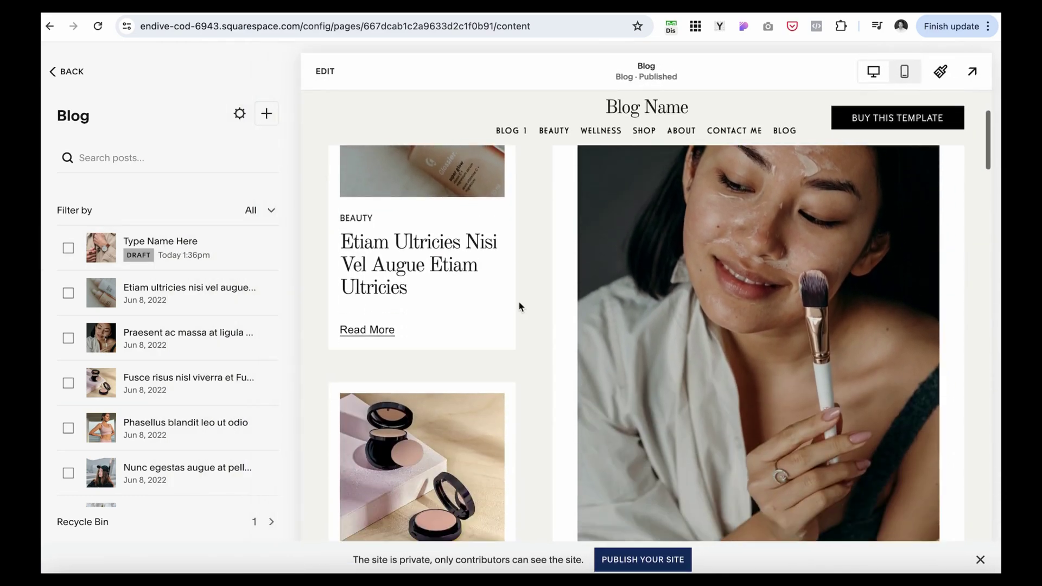
{"action": "scroll", "coordinate": [519, 306], "scroll_direction": "up", "scroll_amount": 3}
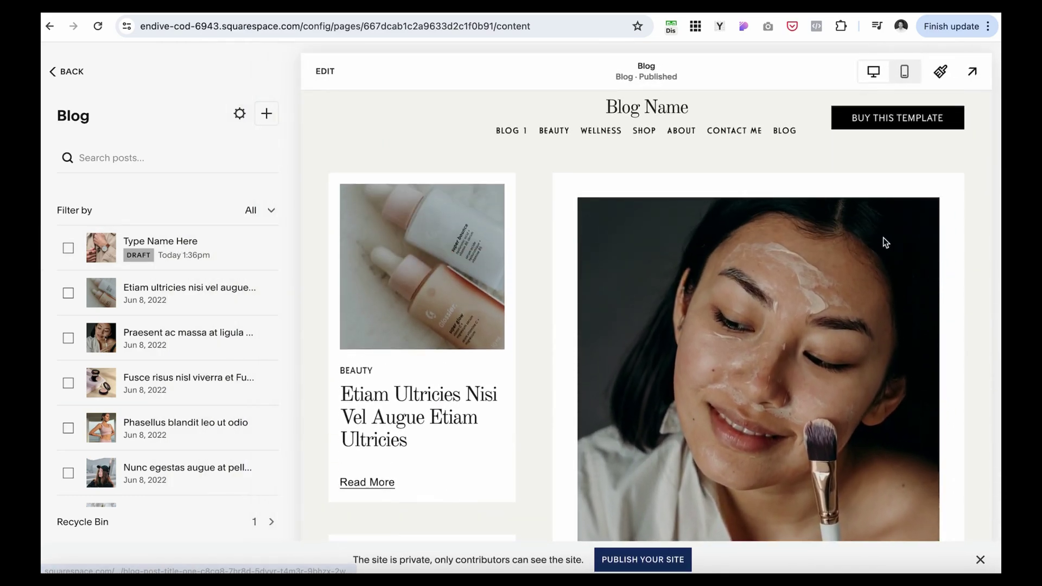
{"action": "left_click", "coordinate": [972, 71]}
{"action": "scroll", "coordinate": [618, 369], "scroll_direction": "down", "scroll_amount": 5}
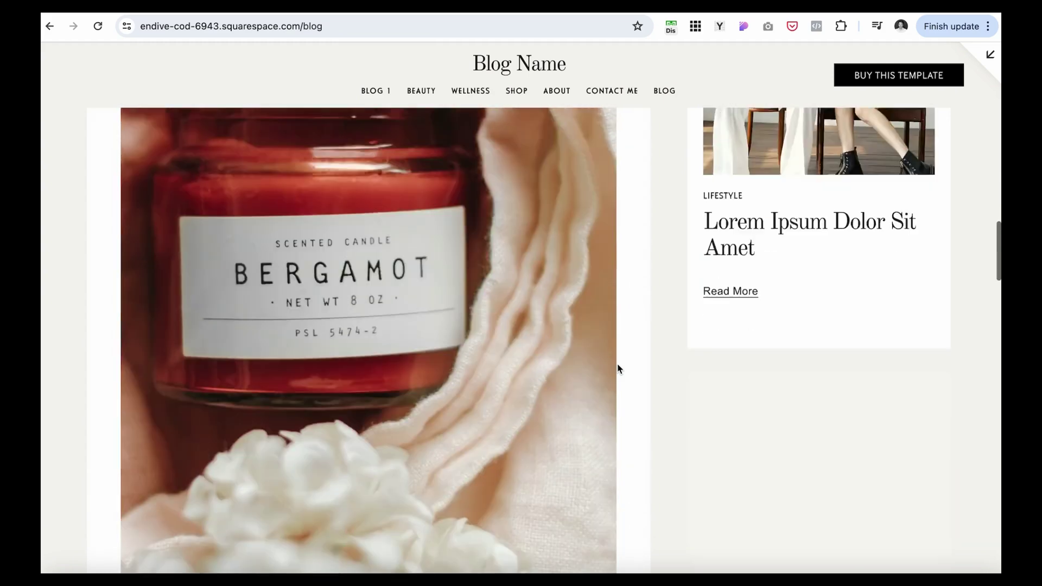
{"action": "scroll", "coordinate": [617, 369], "scroll_direction": "down", "scroll_amount": 10}
{"action": "key", "text": "Escape"}
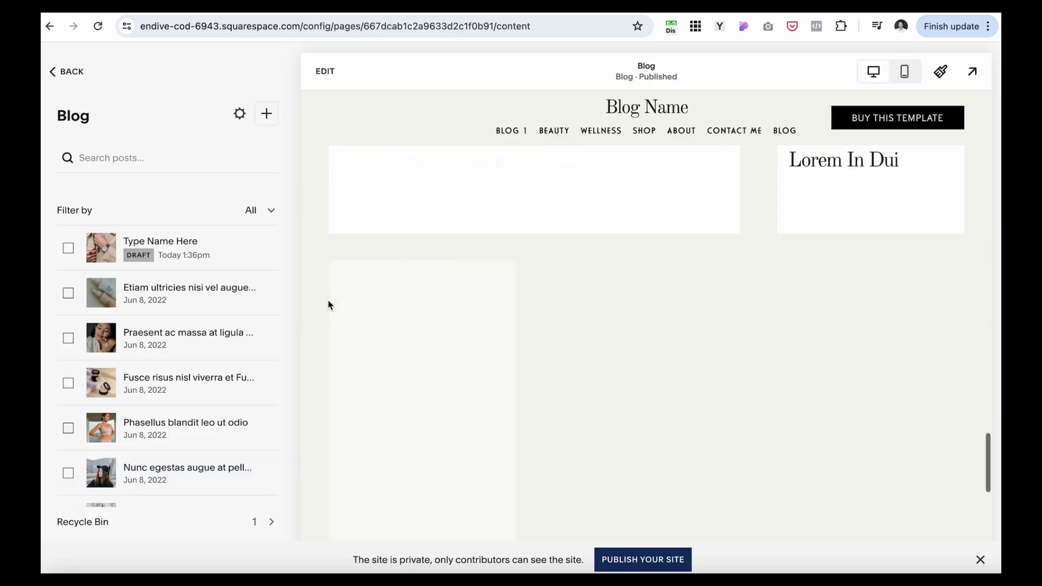
{"action": "scroll", "coordinate": [175, 390], "scroll_direction": "down", "scroll_amount": 5}
{"action": "scroll", "coordinate": [175, 390], "scroll_direction": "up", "scroll_amount": 5}
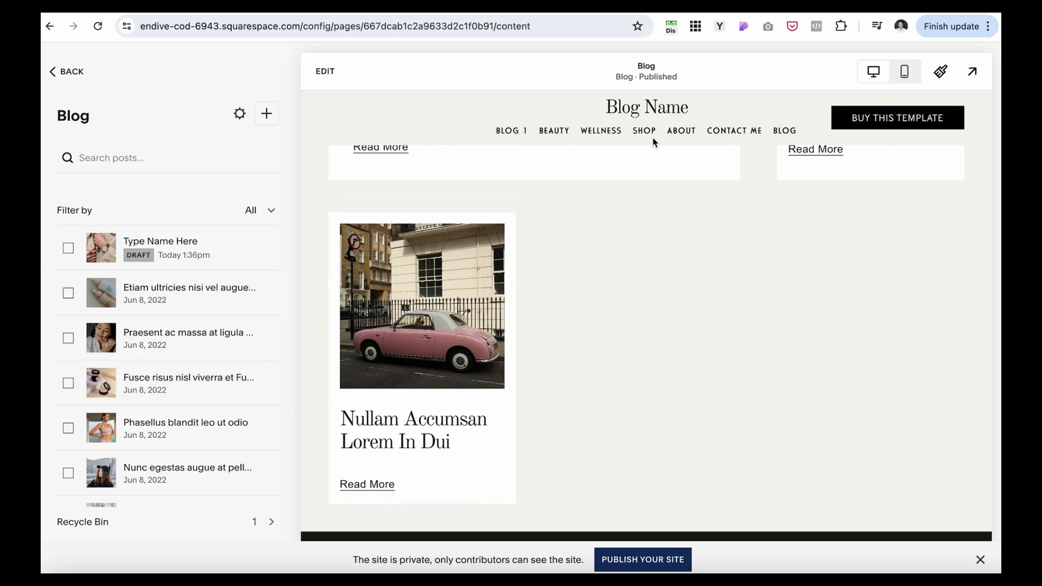
{"action": "key", "text": "alt+Left"}
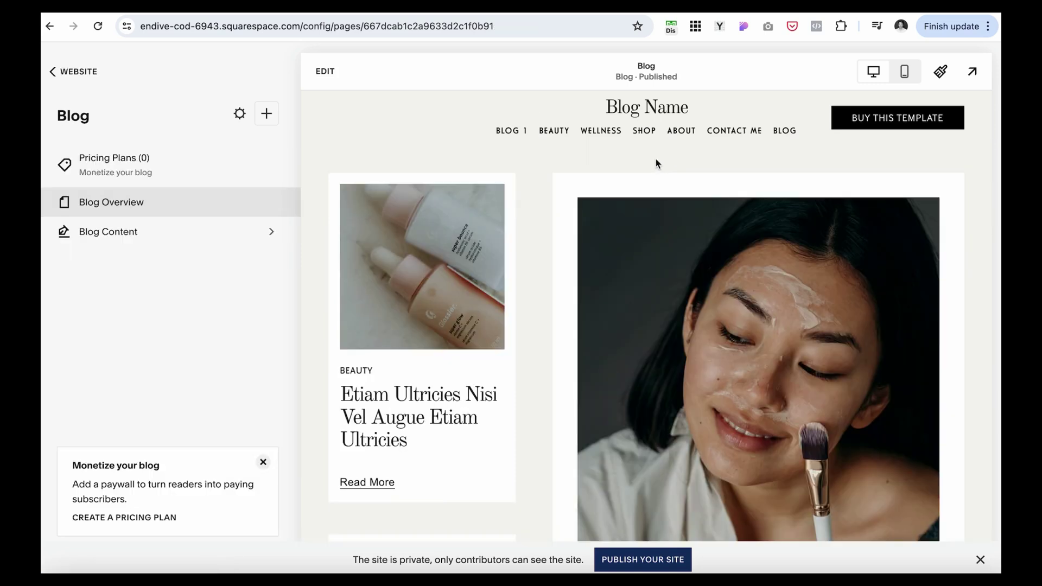
- Load the Home page in the preview and return to the site's Pages list
{"action": "left_click", "coordinate": [664, 112]}
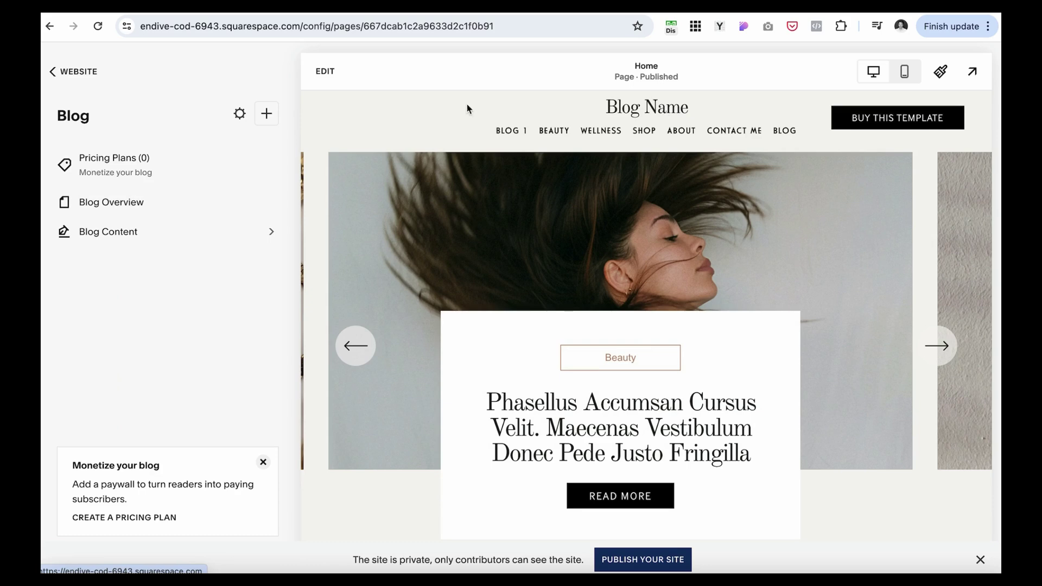
{"action": "left_click", "coordinate": [53, 72]}
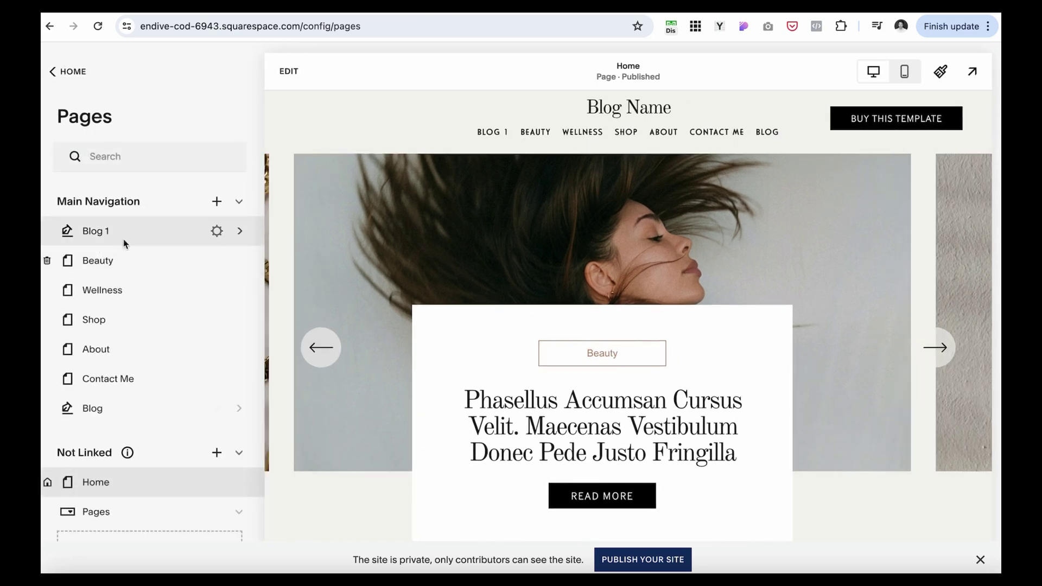
- Open the Home page editor and list the three items of its post slider section
{"action": "left_click", "coordinate": [122, 490]}
{"action": "scroll", "coordinate": [454, 300], "scroll_direction": "down", "scroll_amount": 5}
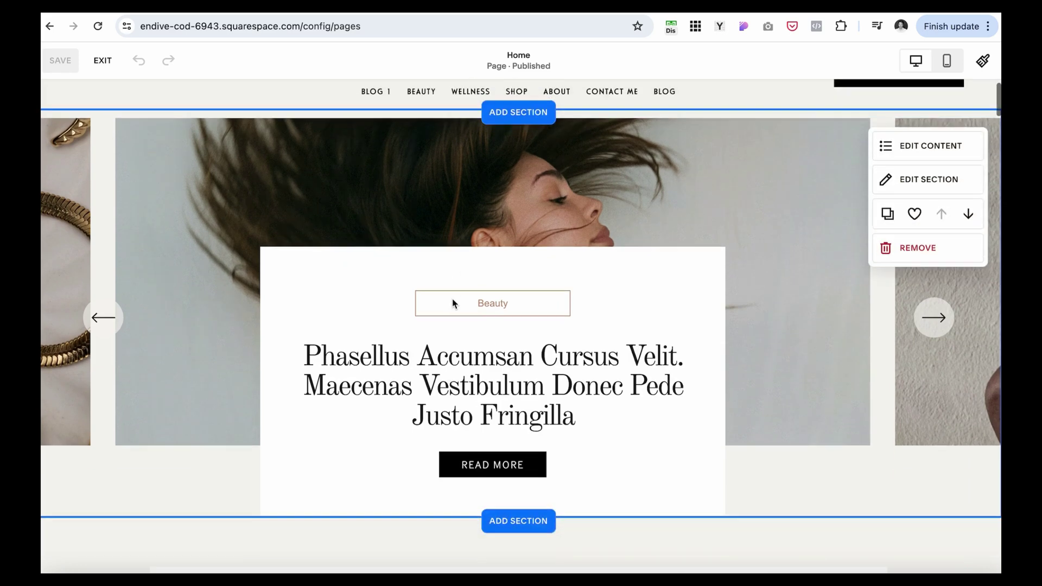
{"action": "scroll", "coordinate": [452, 298], "scroll_direction": "up", "scroll_amount": 3}
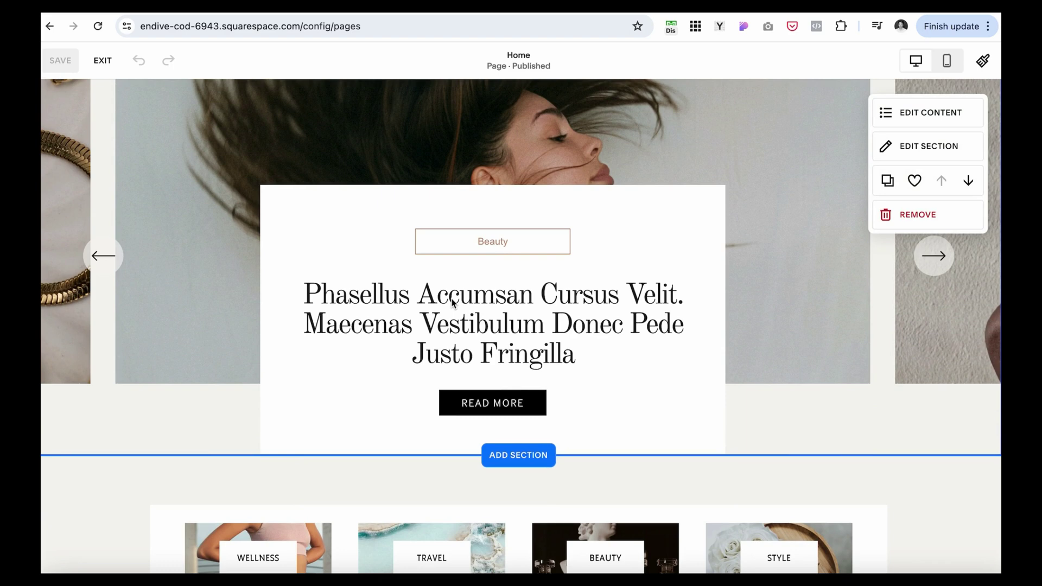
{"action": "scroll", "coordinate": [732, 333], "scroll_direction": "up", "scroll_amount": 2}
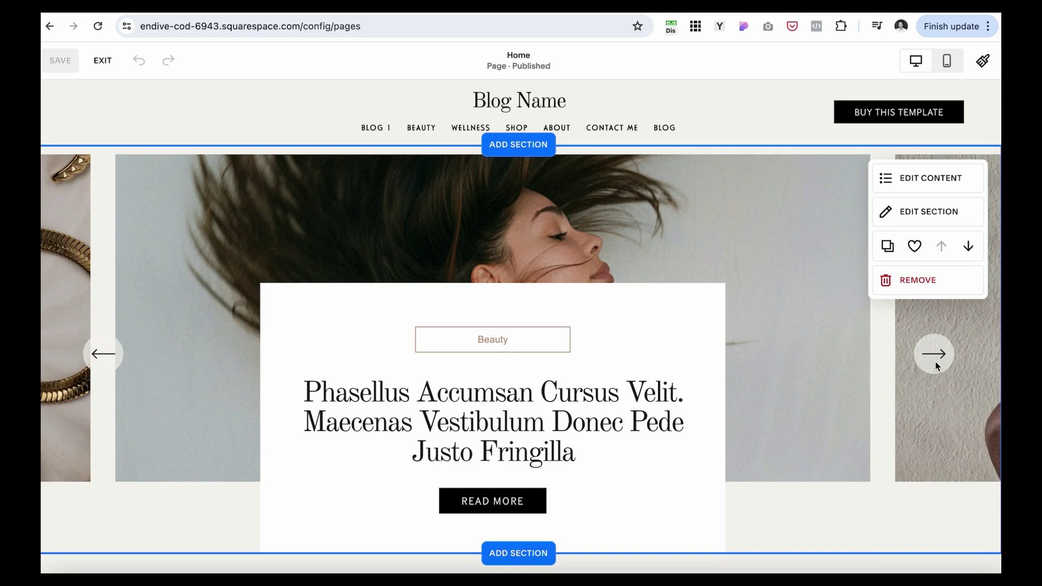
{"action": "scroll", "coordinate": [888, 174], "scroll_direction": "down", "scroll_amount": 1}
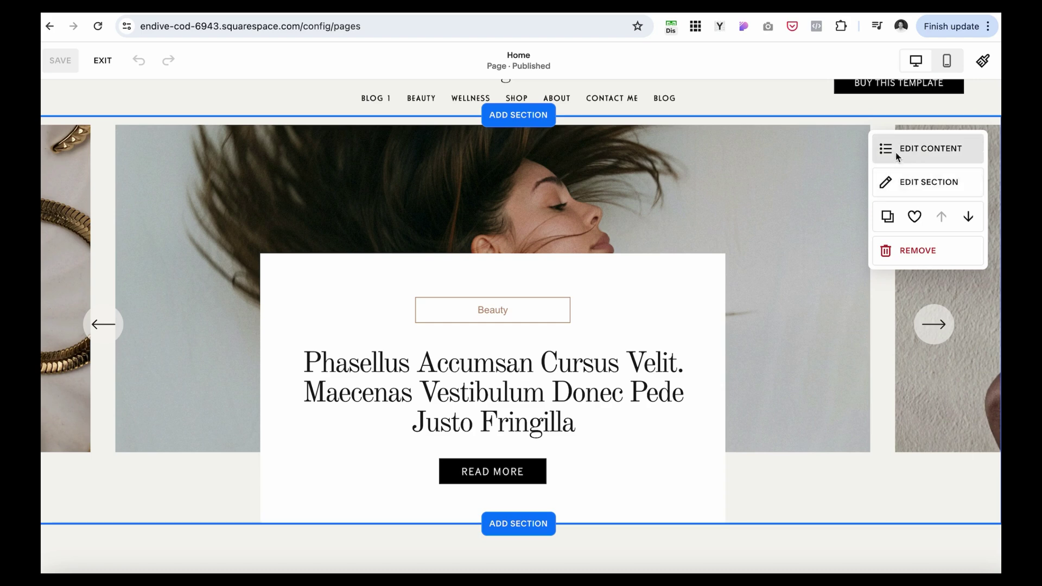
{"action": "left_click", "coordinate": [888, 154]}
{"action": "left_click", "coordinate": [859, 224]}
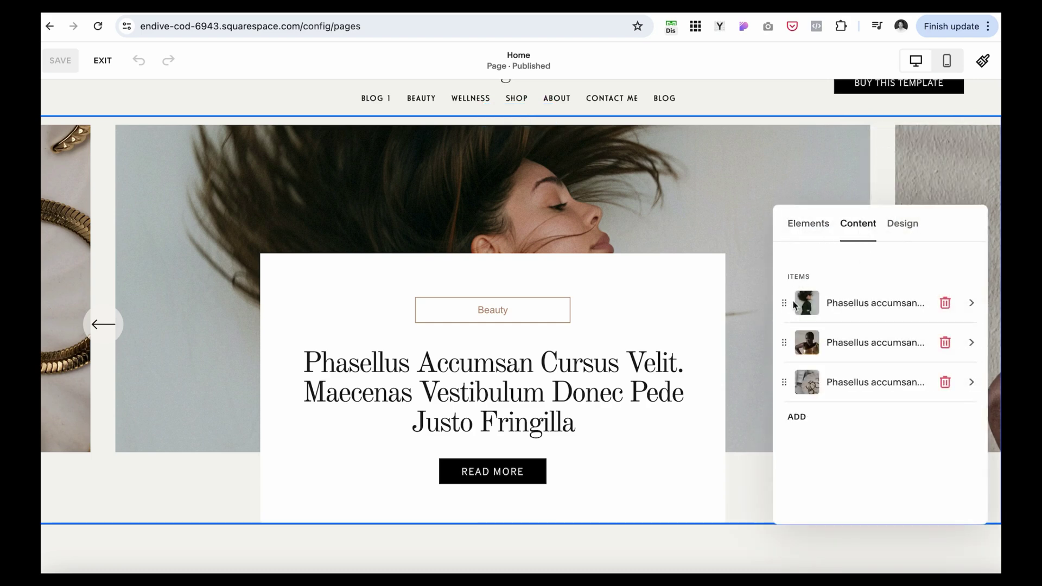
- Change the first slide's button text to 'Read More Type Here'
{"action": "left_click", "coordinate": [807, 307]}
{"action": "scroll", "coordinate": [849, 421], "scroll_direction": "down", "scroll_amount": 3}
{"action": "triple_click", "coordinate": [806, 324]}
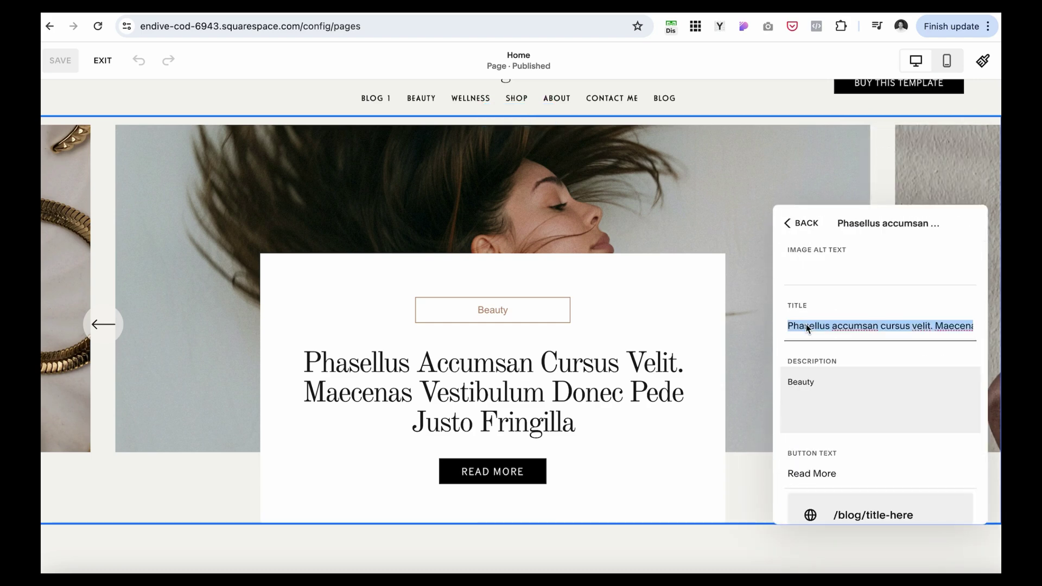
{"action": "left_click", "coordinate": [812, 384]}
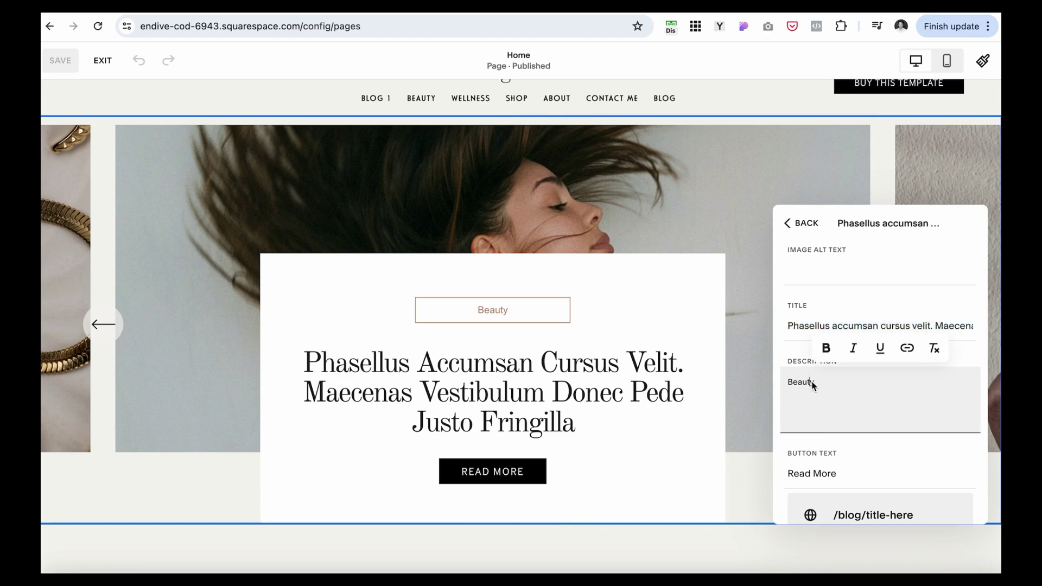
{"action": "left_click_drag", "start_coordinate": [833, 385], "coordinate": [779, 382]}
{"action": "key", "text": "Tab"}
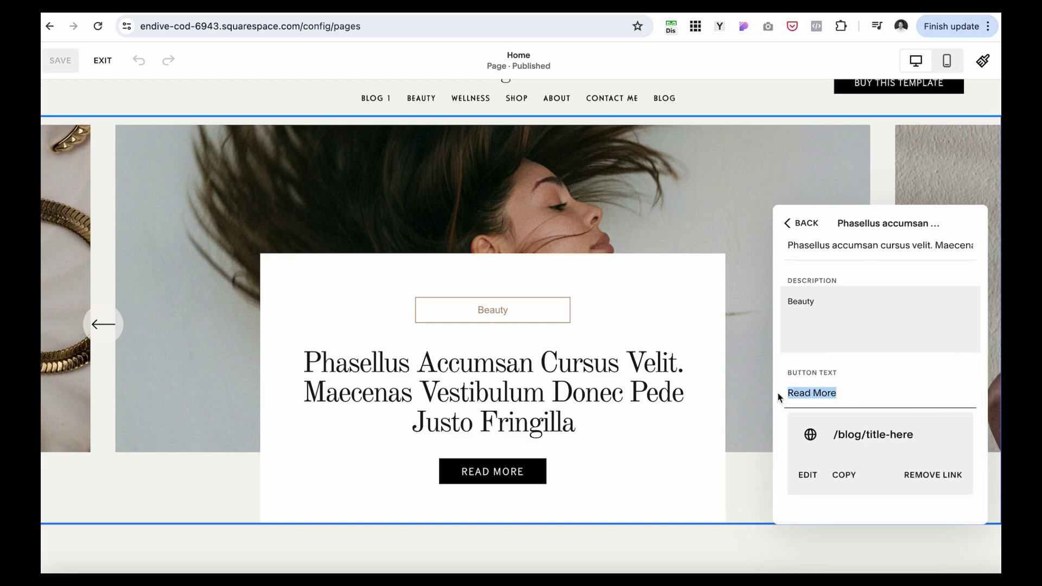
{"action": "left_click", "coordinate": [870, 394]}
{"action": "type", "text": "Type Here"}
- Open the slide button's link for editing, then go to the Blog page
{"action": "left_click", "coordinate": [808, 475]}
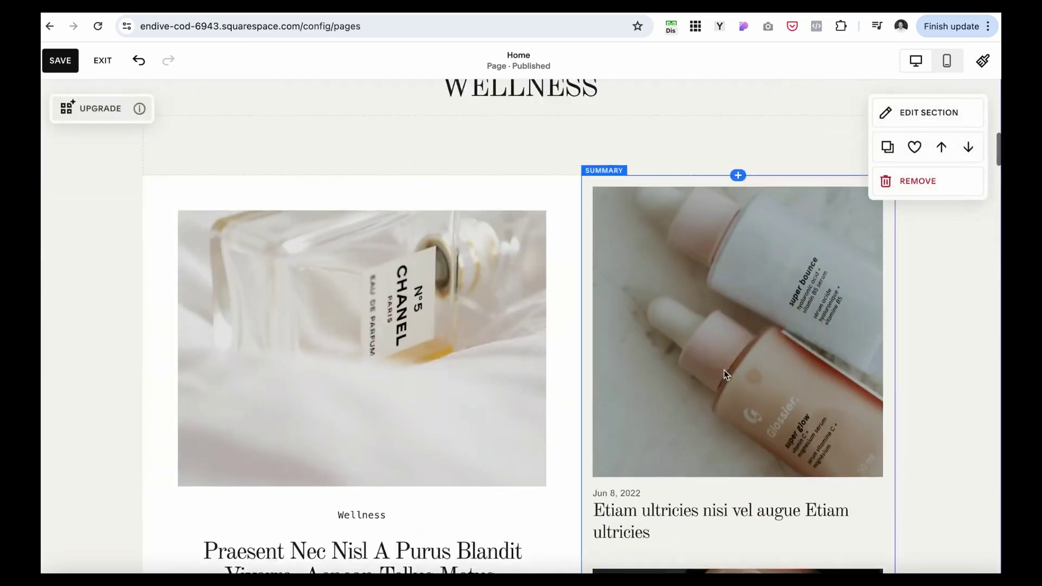
{"action": "scroll", "coordinate": [724, 370], "scroll_direction": "up", "scroll_amount": 3}
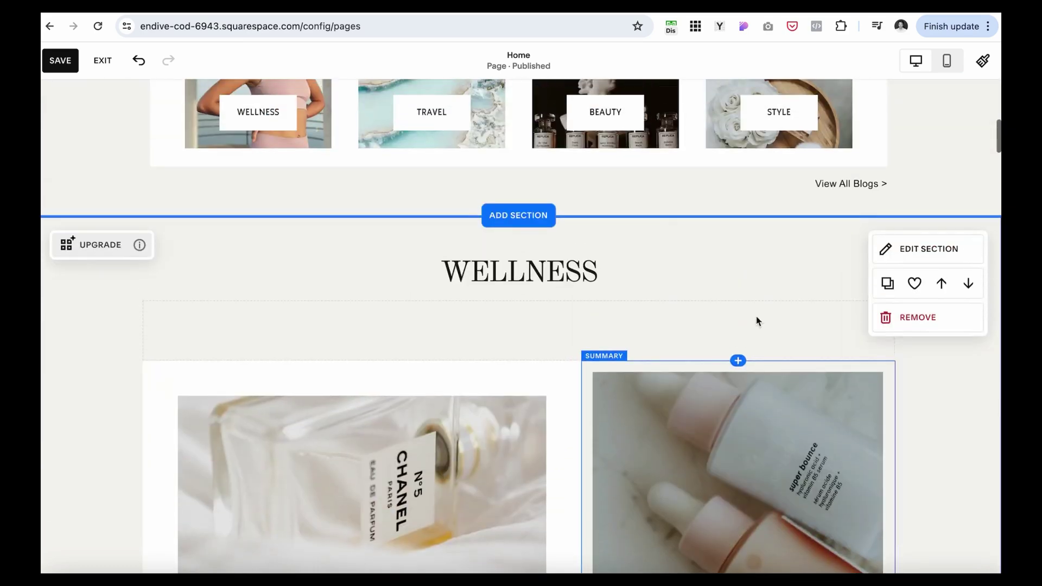
{"action": "scroll", "coordinate": [757, 317], "scroll_direction": "up", "scroll_amount": 3}
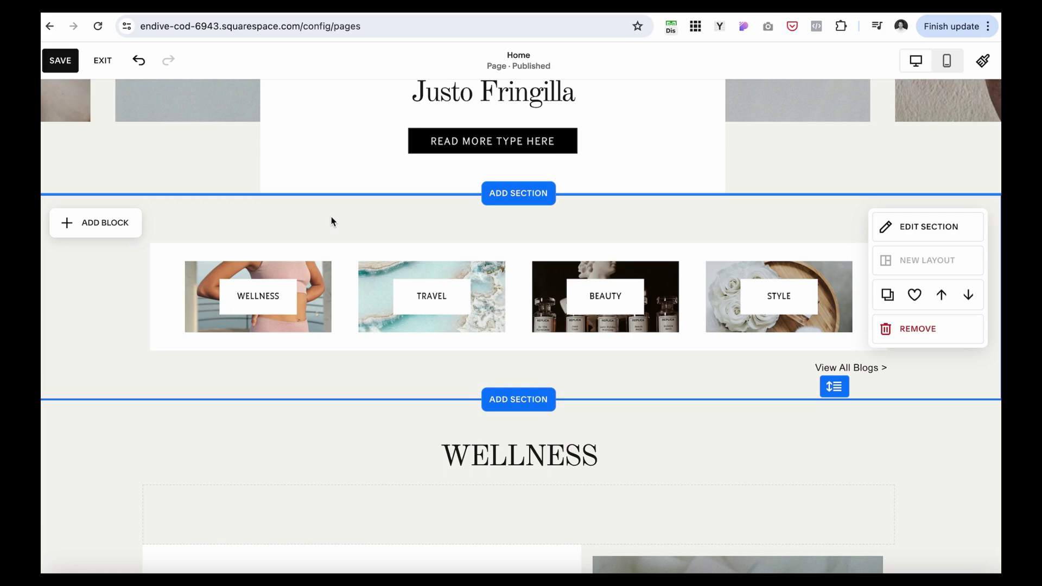
{"action": "left_click", "coordinate": [376, 315]}
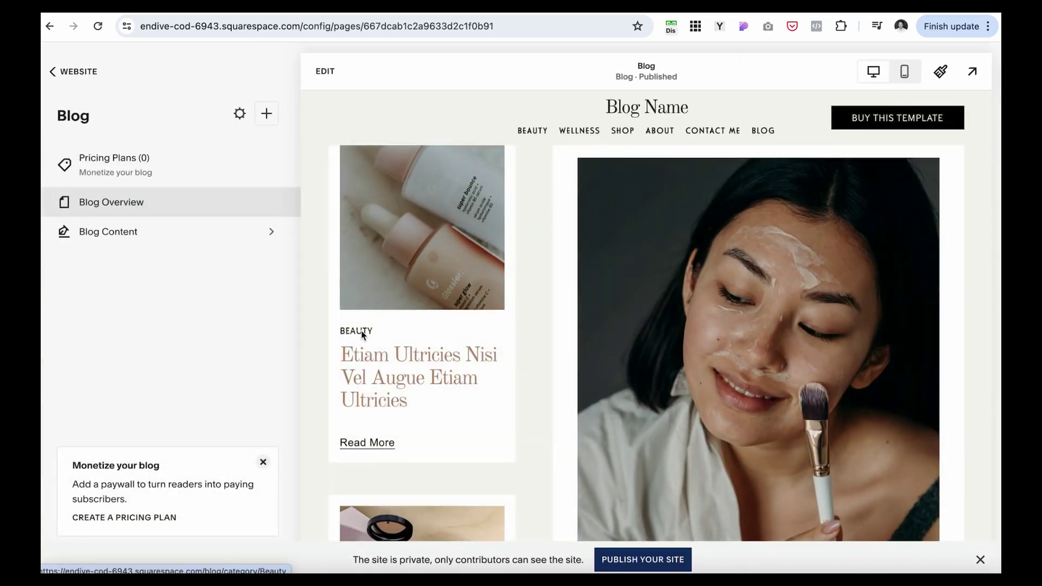
- Open the Beauty category page and preview it full-screen as a visitor
{"action": "left_click", "coordinate": [365, 332]}
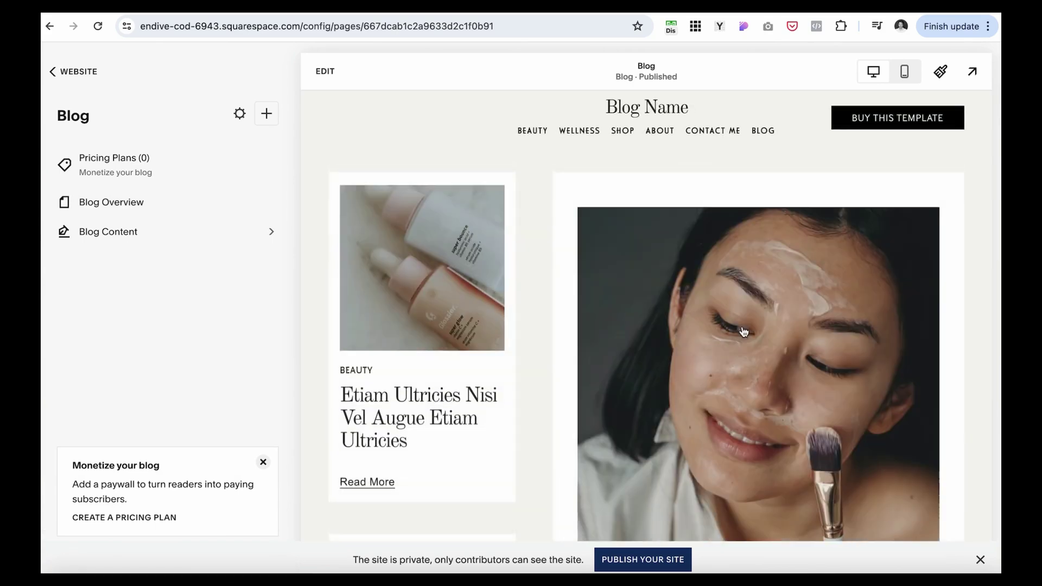
{"action": "scroll", "coordinate": [690, 311], "scroll_direction": "down", "scroll_amount": 5}
{"action": "scroll", "coordinate": [690, 311], "scroll_direction": "up", "scroll_amount": 3}
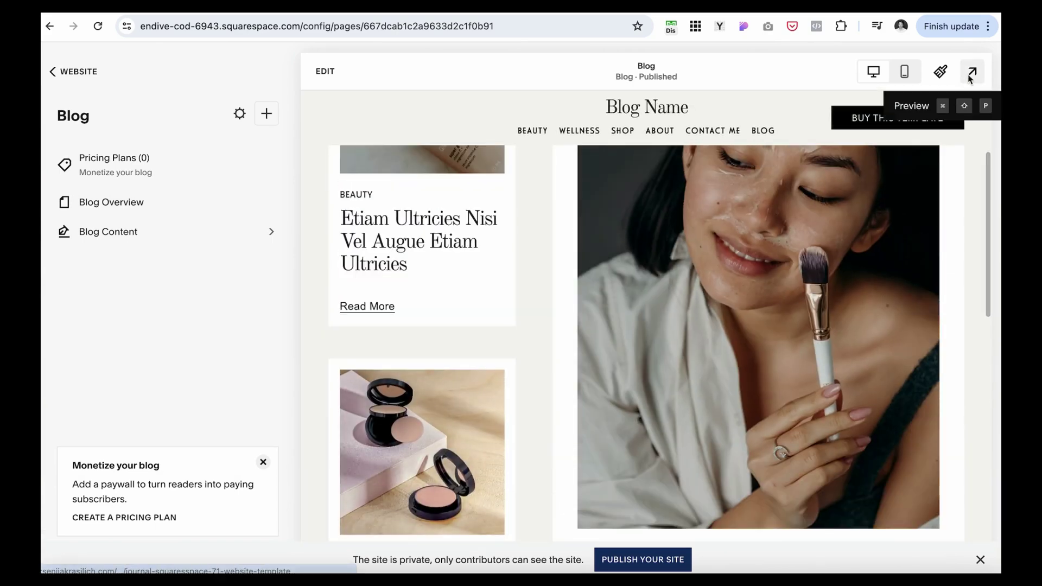
{"action": "left_click", "coordinate": [972, 71]}
{"action": "scroll", "coordinate": [610, 348], "scroll_direction": "up", "scroll_amount": 3}
{"action": "scroll", "coordinate": [610, 349], "scroll_direction": "down", "scroll_amount": 8}
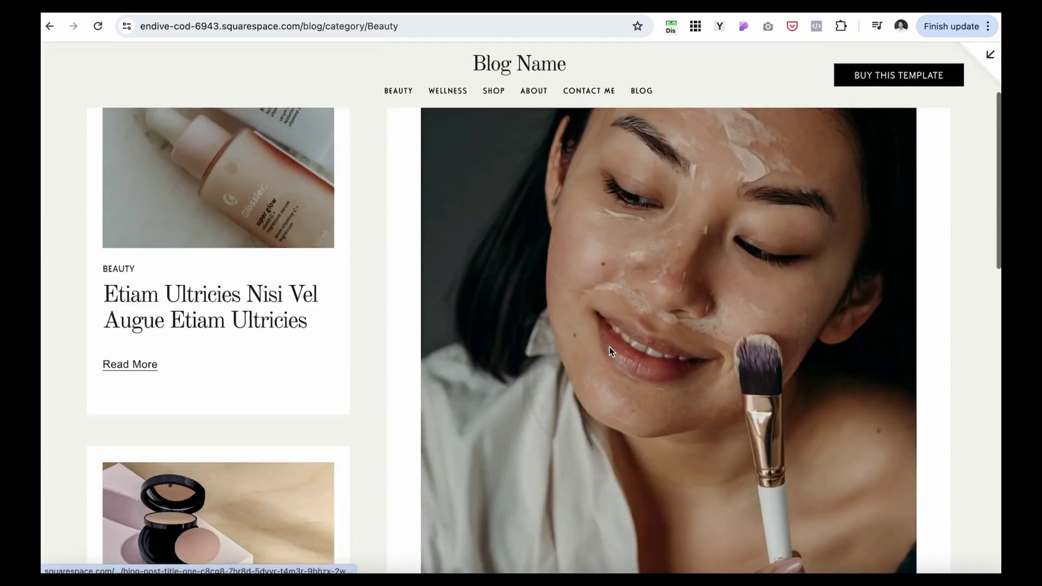
{"action": "scroll", "coordinate": [610, 351], "scroll_direction": "down", "scroll_amount": 8}
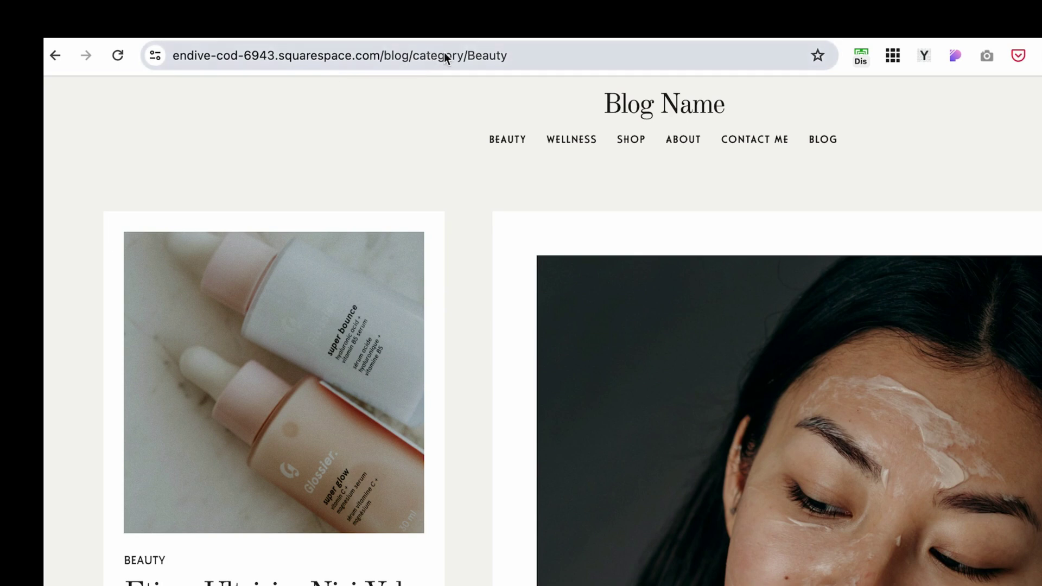
- Replace /blog/category/Beauty in the address with /config to return to the editor
{"action": "left_click", "coordinate": [349, 26]}
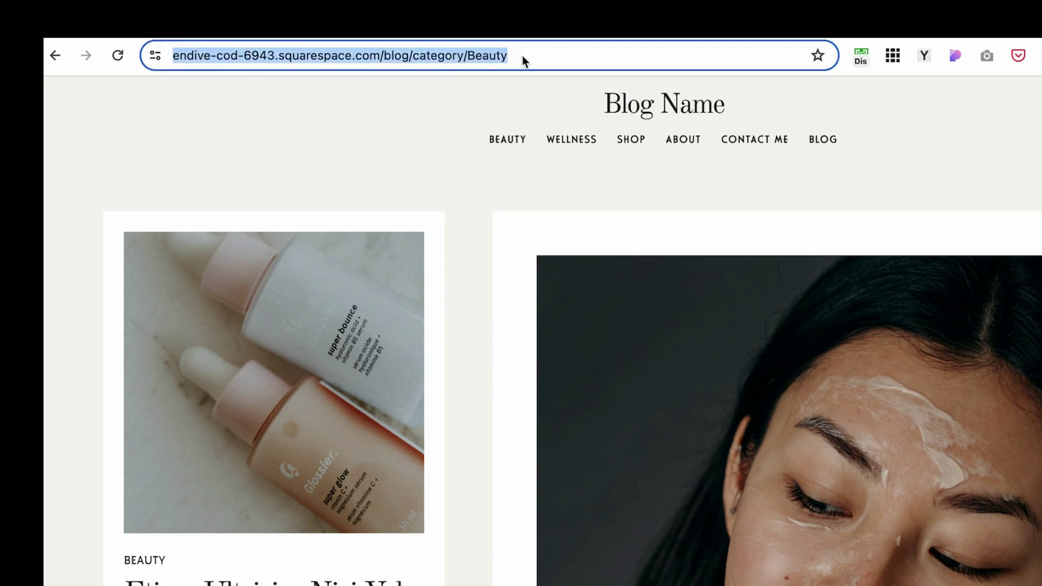
{"action": "left_click", "coordinate": [413, 27]}
{"action": "double_click", "coordinate": [438, 57]}
{"action": "left_click", "coordinate": [507, 54]}
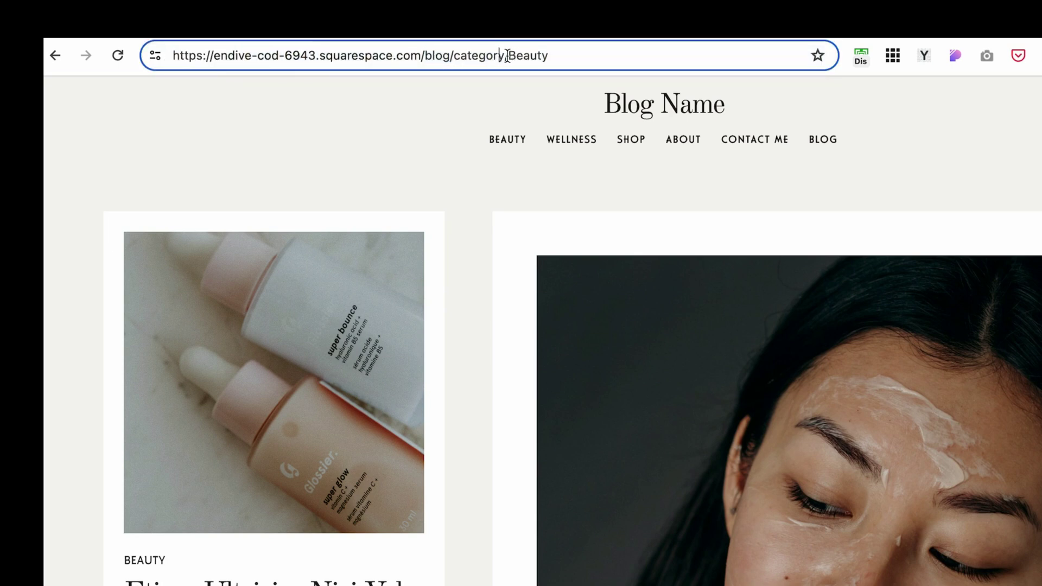
{"action": "left_click_drag", "start_coordinate": [566, 60], "coordinate": [422, 54]}
{"action": "key", "text": "ctrl+c"}
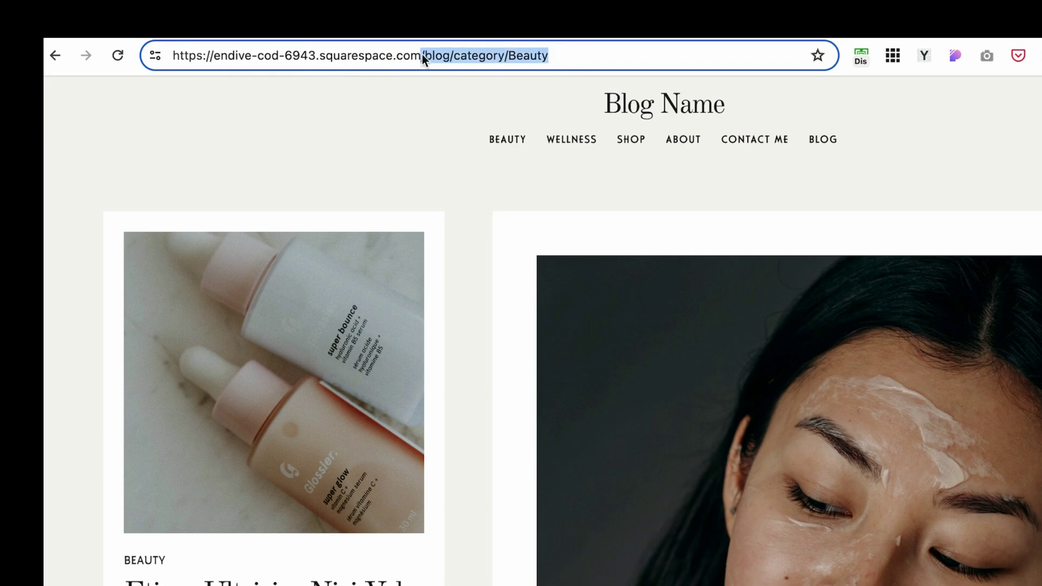
{"action": "type", "text": "/config"}
{"action": "key", "text": "Return"}
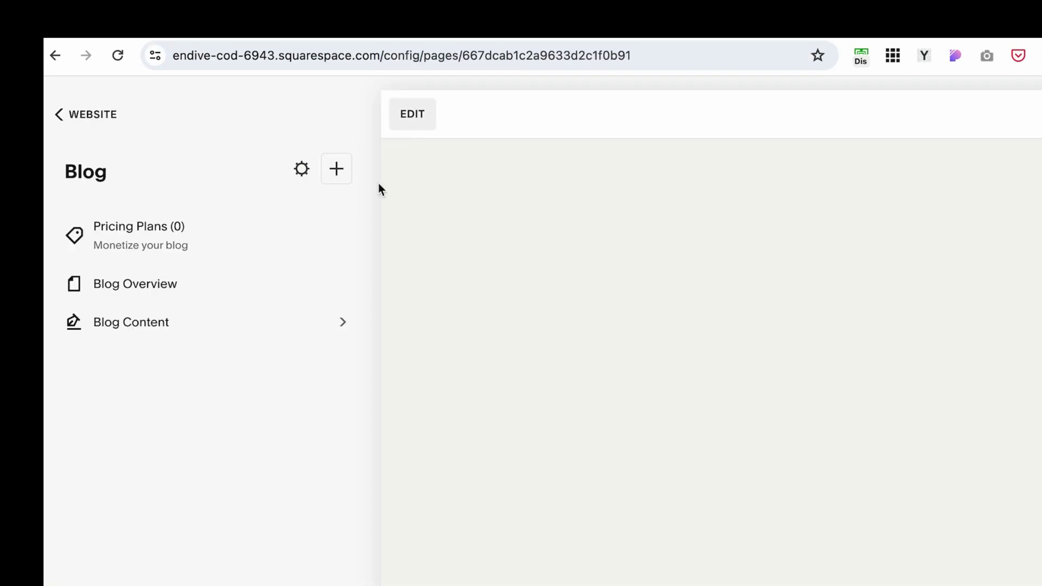
- Link the BEAUTY category image to /blog/category/Beauty instead of the placeholder #
{"action": "left_click", "coordinate": [412, 114]}
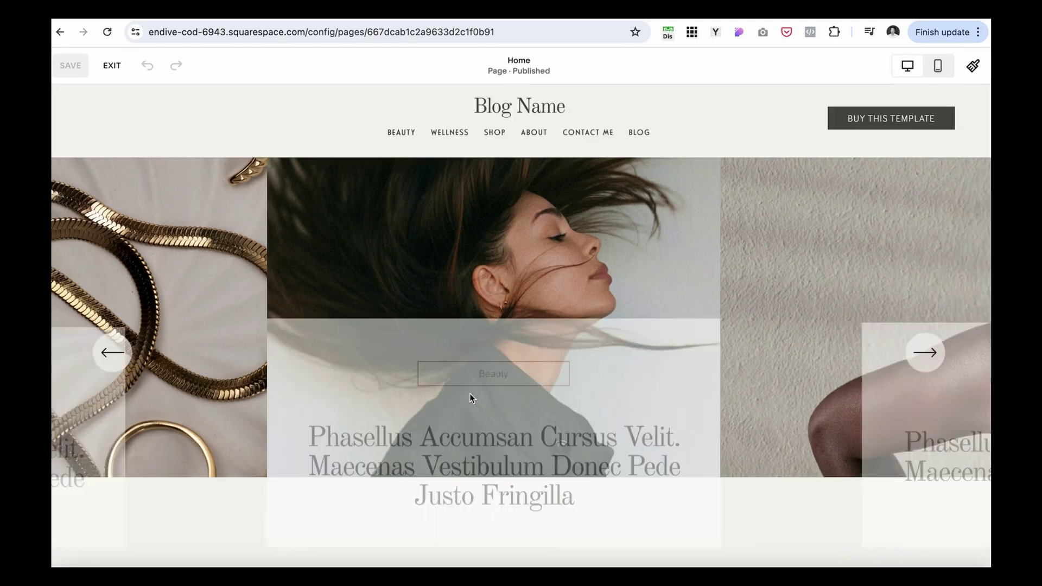
{"action": "scroll", "coordinate": [521, 326], "scroll_direction": "down", "scroll_amount": 5}
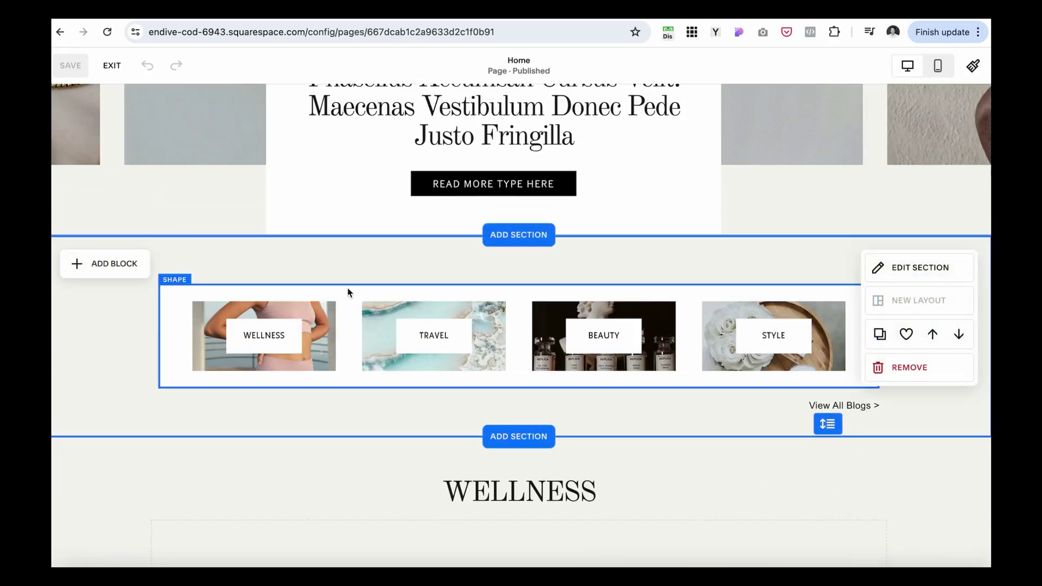
{"action": "left_click", "coordinate": [652, 309]}
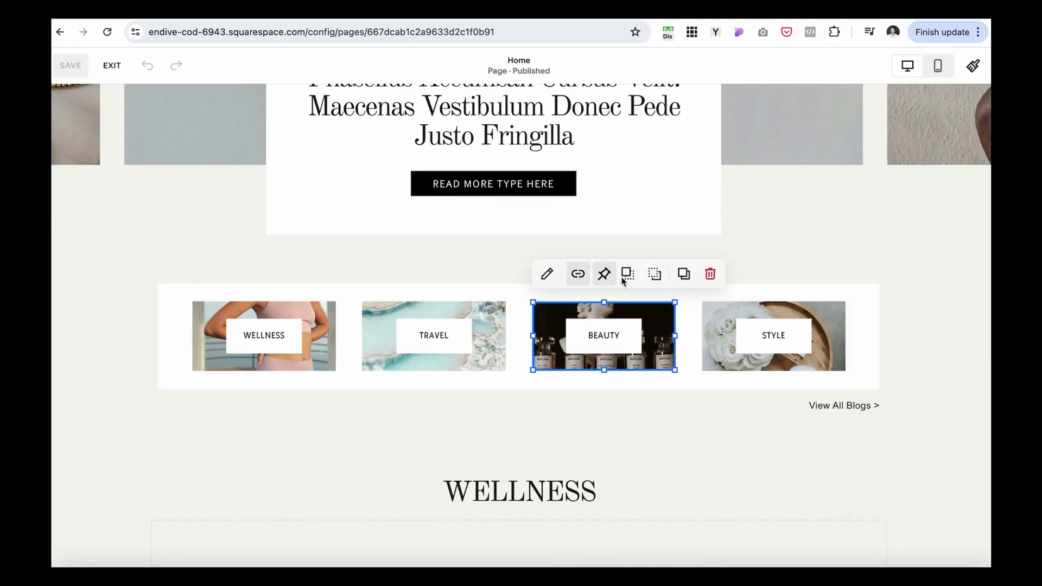
{"action": "left_click", "coordinate": [579, 275]}
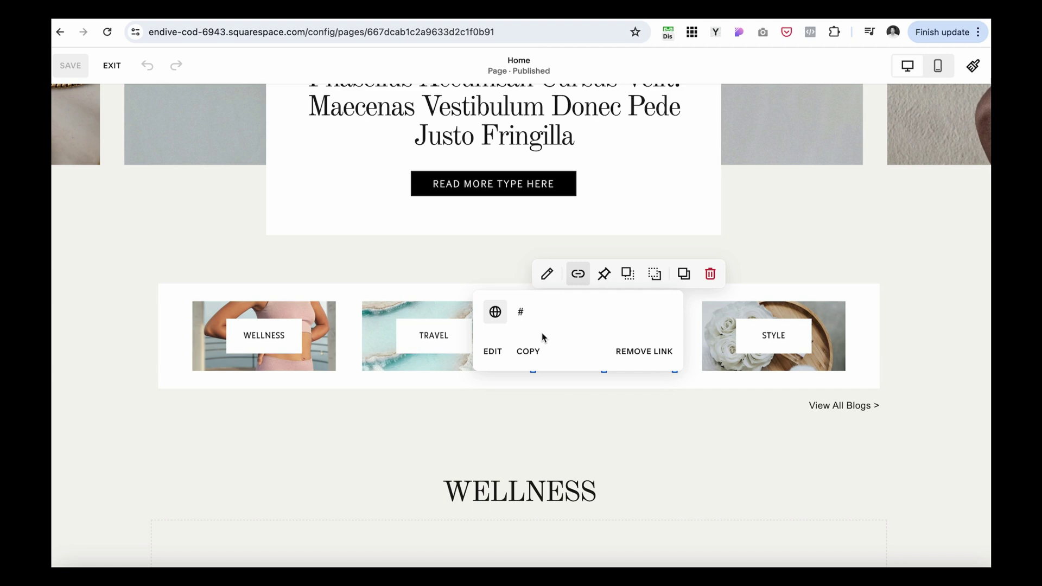
{"action": "left_click", "coordinate": [493, 353]}
{"action": "key", "text": "BackSpace"}
{"action": "key", "text": "ctrl+v"}
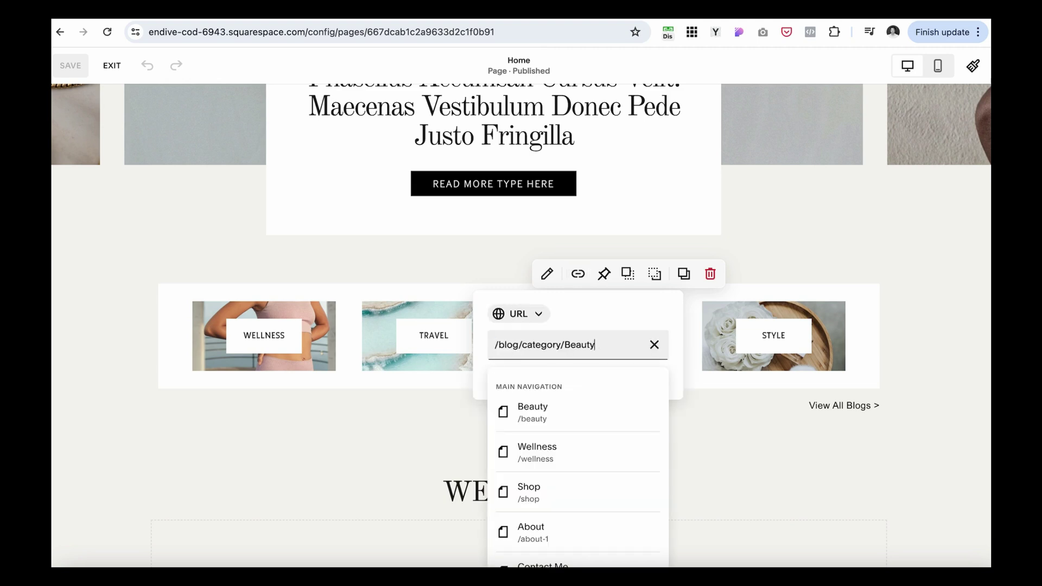
{"action": "left_click", "coordinate": [716, 293]}
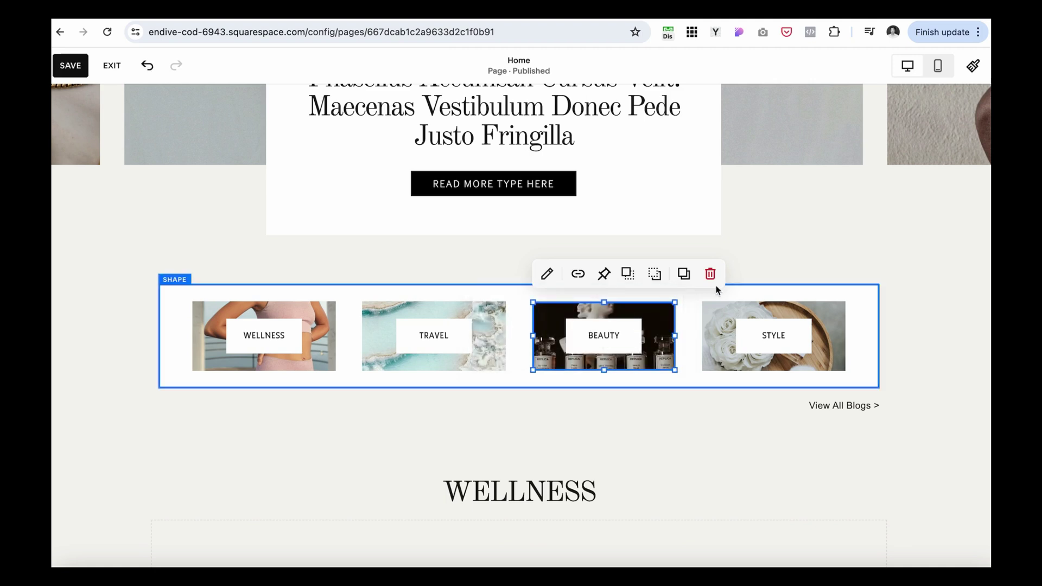
- Change the BEAUTY label's link from /services to /blog/category/Beauty and save the homepage
{"action": "left_click", "coordinate": [638, 337]}
{"action": "double_click", "coordinate": [606, 337]}
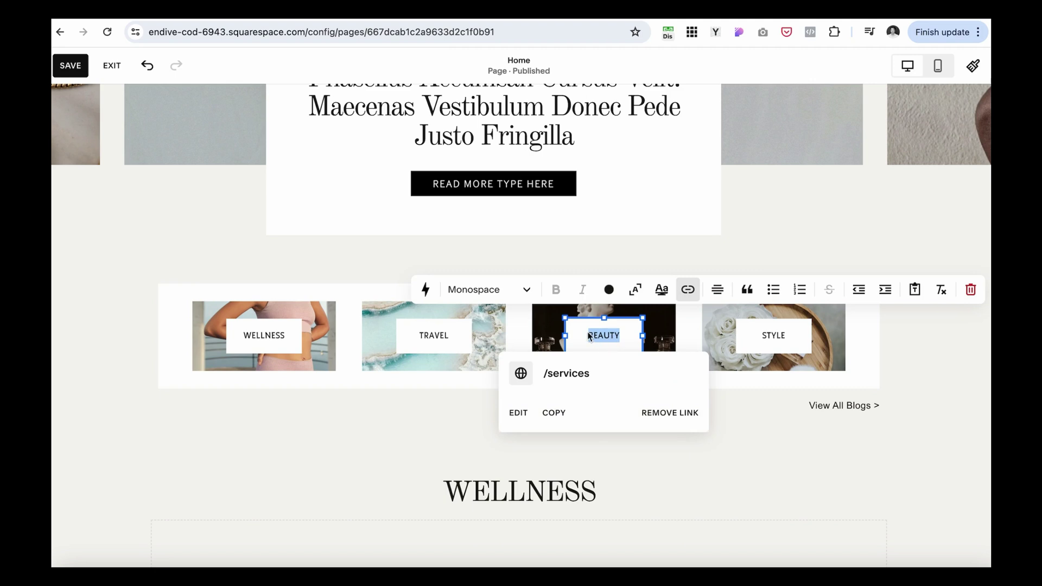
{"action": "left_click", "coordinate": [522, 413]}
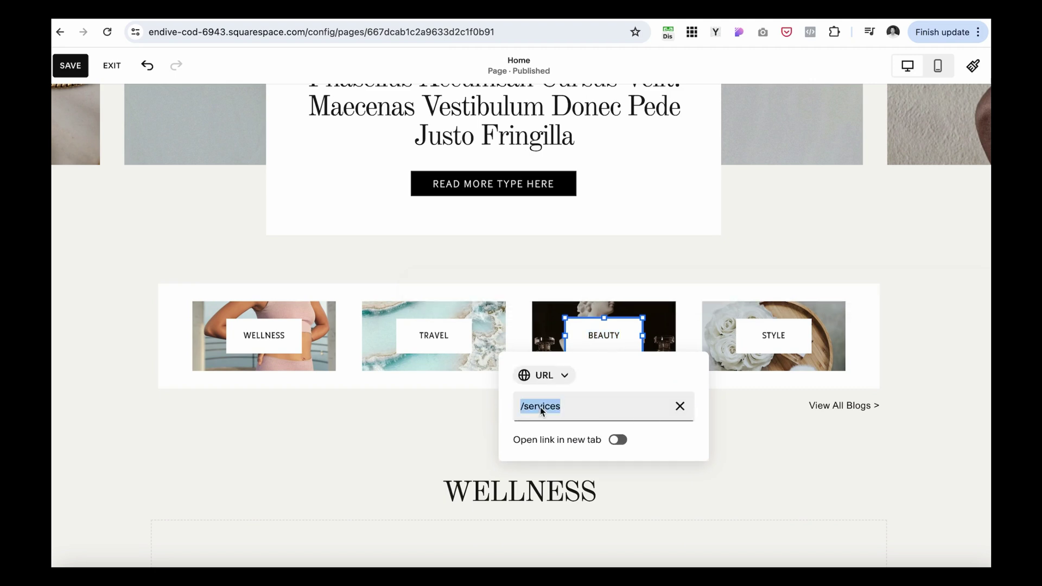
{"action": "type", "text": "/blog/category/beauty"}
{"action": "left_click", "coordinate": [894, 265]}
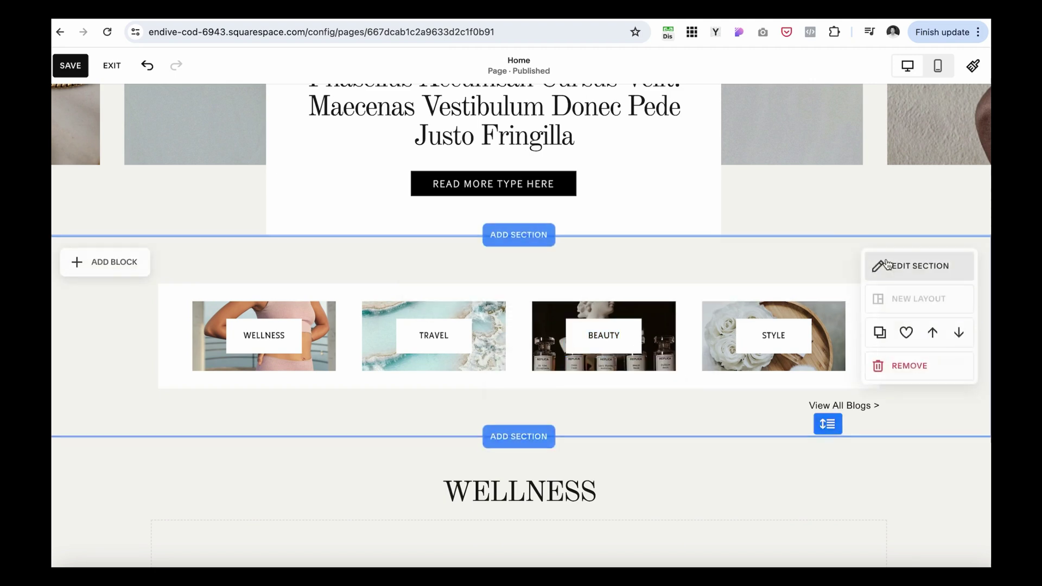
{"action": "left_click", "coordinate": [61, 68]}
- Test the Beauty category tile's link in the preview, then reopen the homepage for editing
{"action": "left_click", "coordinate": [117, 65]}
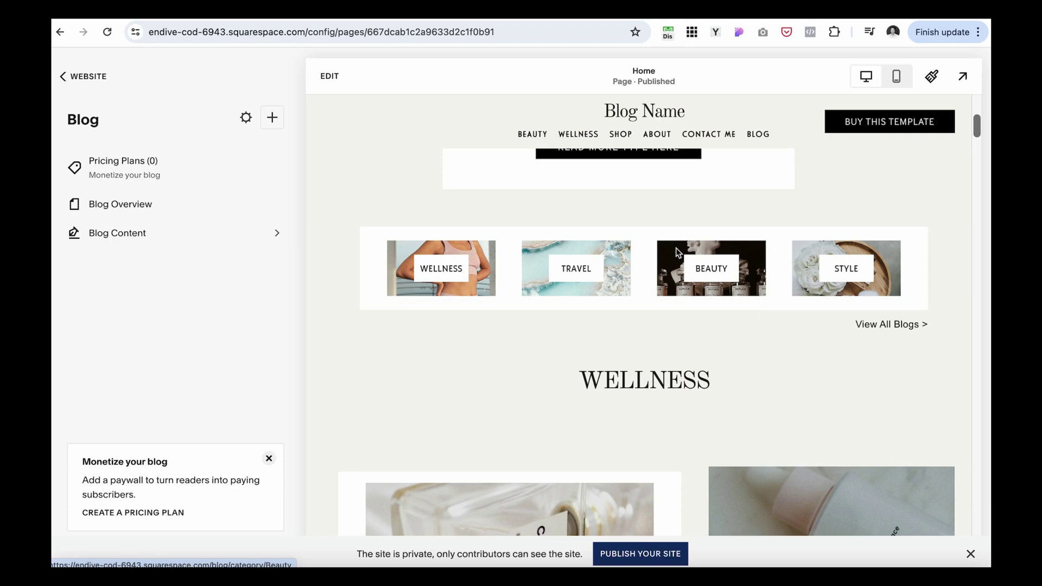
{"action": "left_click", "coordinate": [723, 272]}
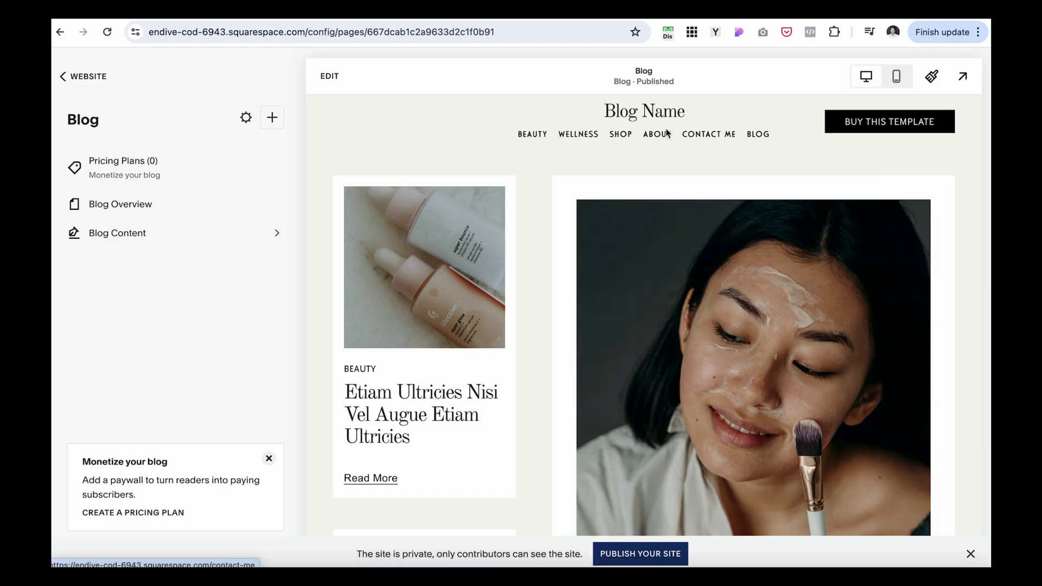
{"action": "left_click", "coordinate": [328, 76]}
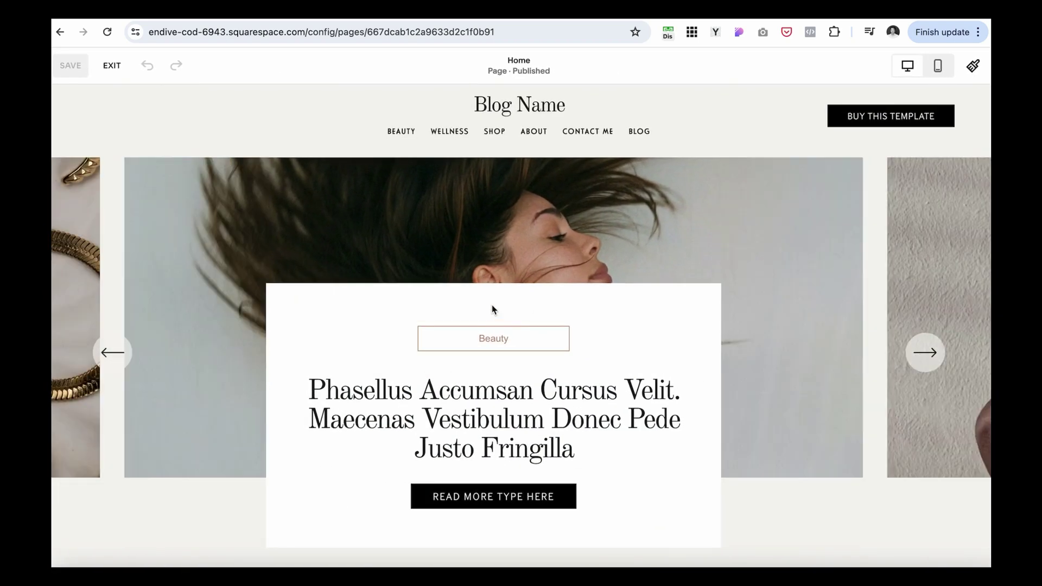
- Select the View All Blogs link and scroll through the category row
{"action": "scroll", "coordinate": [756, 373], "scroll_direction": "down", "scroll_amount": 4}
{"action": "scroll", "coordinate": [756, 373], "scroll_direction": "up", "scroll_amount": 1}
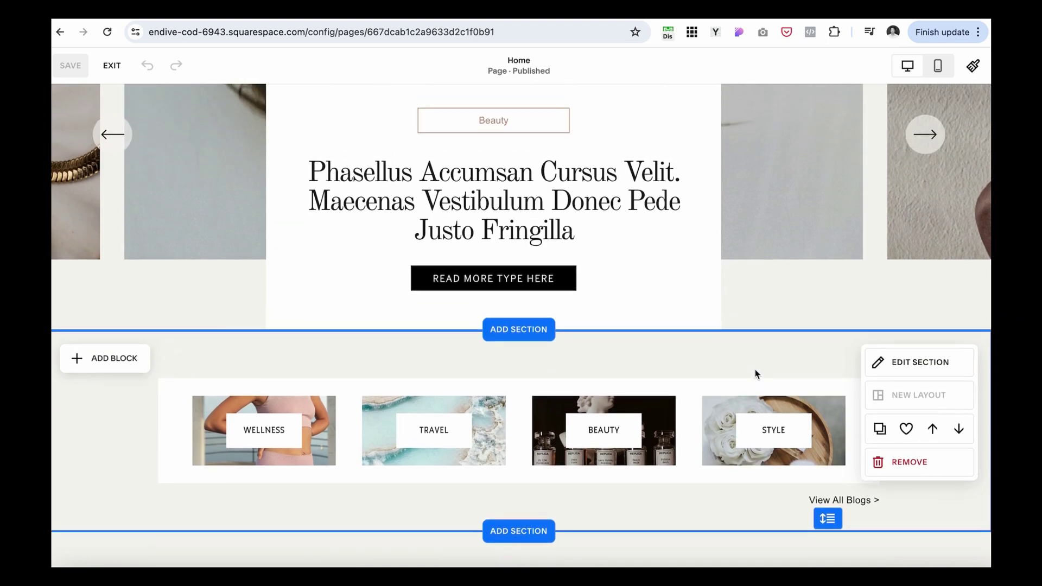
{"action": "scroll", "coordinate": [864, 386], "scroll_direction": "down", "scroll_amount": 2}
{"action": "left_click", "coordinate": [865, 386]}
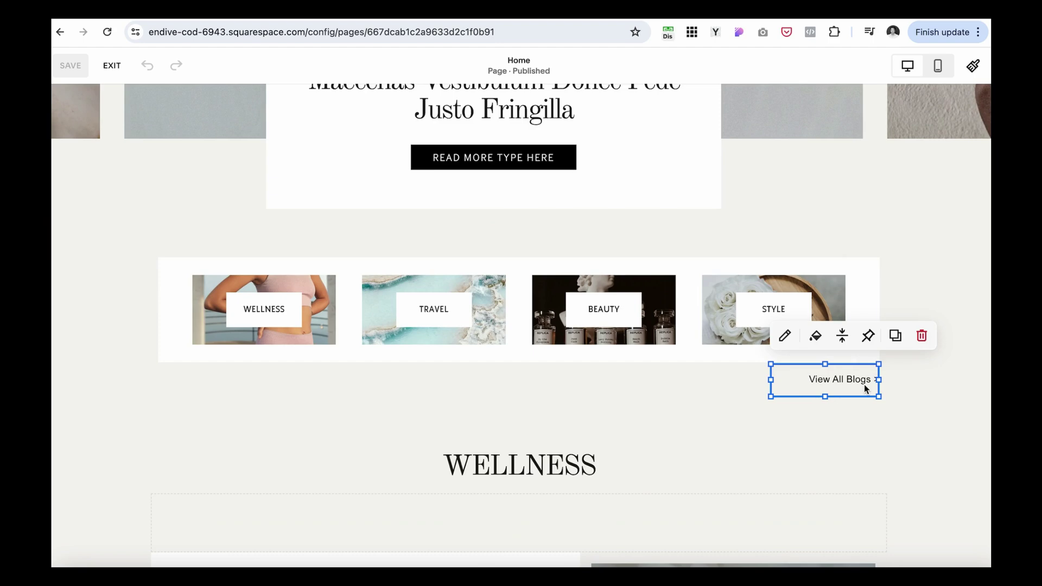
{"action": "scroll", "coordinate": [693, 402], "scroll_direction": "down", "scroll_amount": 8}
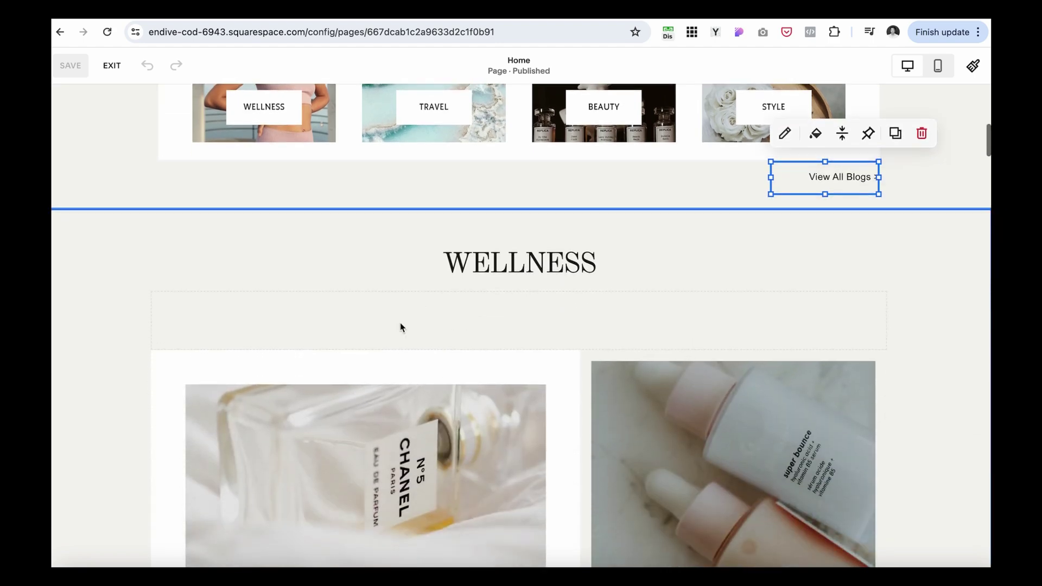
{"action": "scroll", "coordinate": [400, 323], "scroll_direction": "up", "scroll_amount": 10}
{"action": "scroll", "coordinate": [400, 326], "scroll_direction": "down", "scroll_amount": 8}
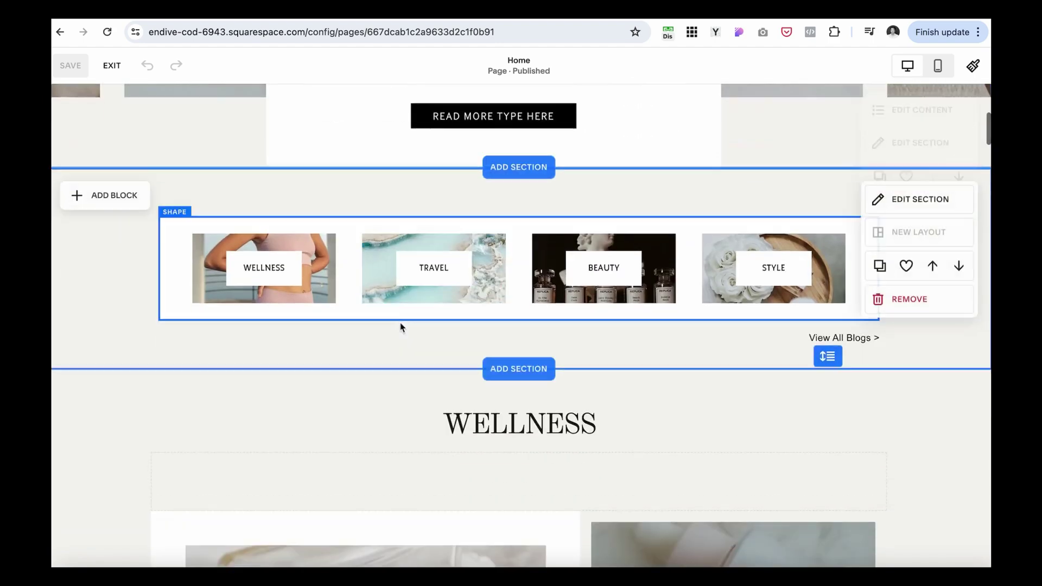
{"action": "scroll", "coordinate": [400, 325], "scroll_direction": "down", "scroll_amount": 2}
{"action": "scroll", "coordinate": [400, 324], "scroll_direction": "up", "scroll_amount": 6}
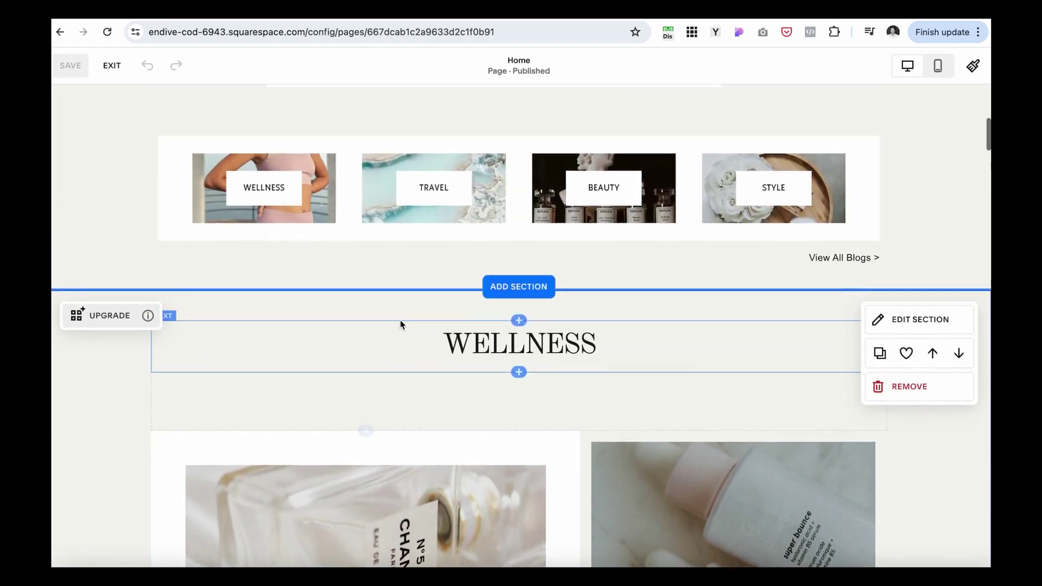
{"action": "scroll", "coordinate": [399, 325], "scroll_direction": "down", "scroll_amount": 2}
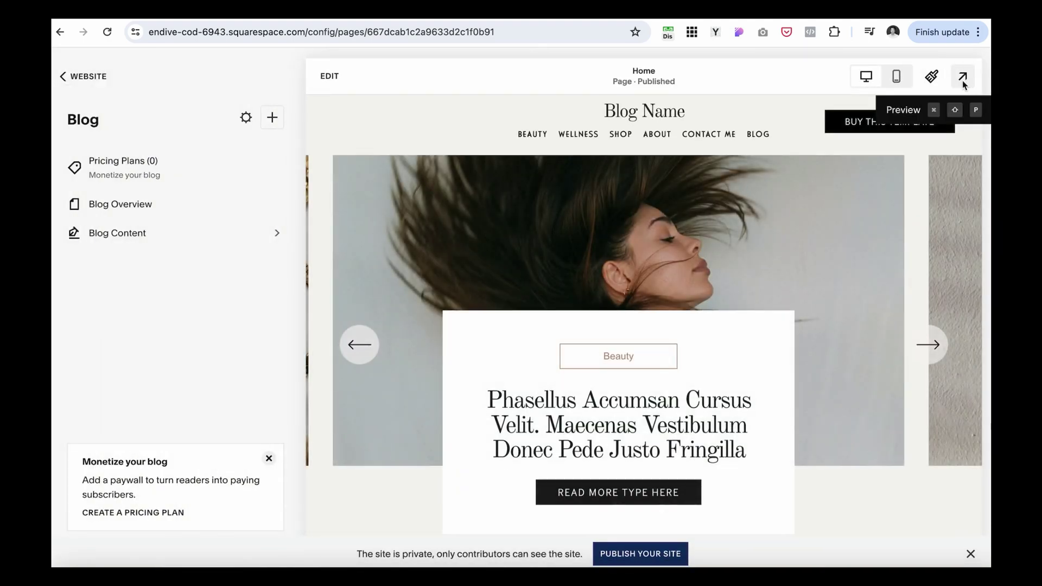
- Preview the homepage's Wellness posts full-screen, then select the post summary under WELLNESS
{"action": "left_click", "coordinate": [963, 76]}
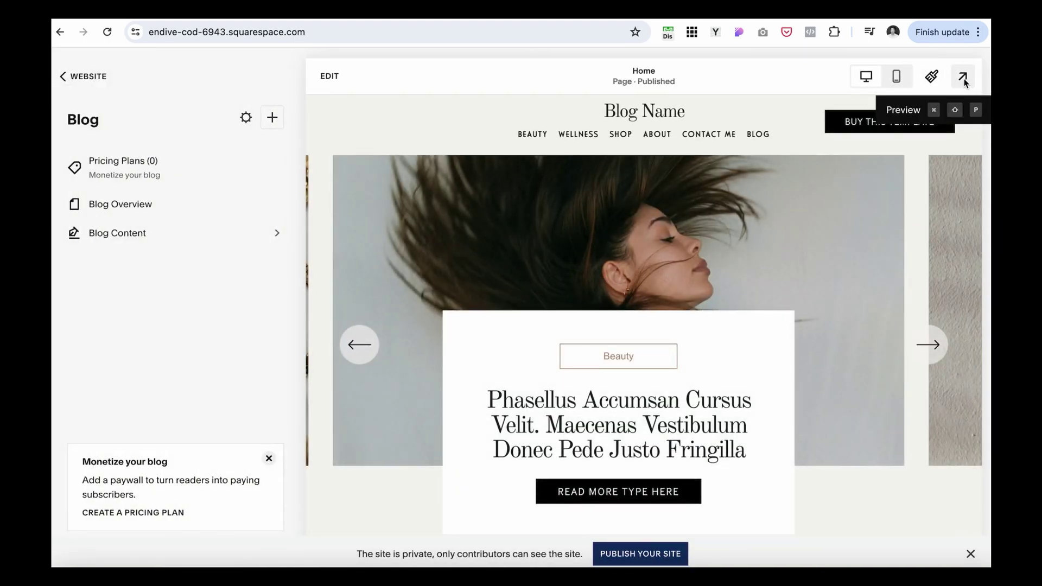
{"action": "scroll", "coordinate": [649, 293], "scroll_direction": "down", "scroll_amount": 15}
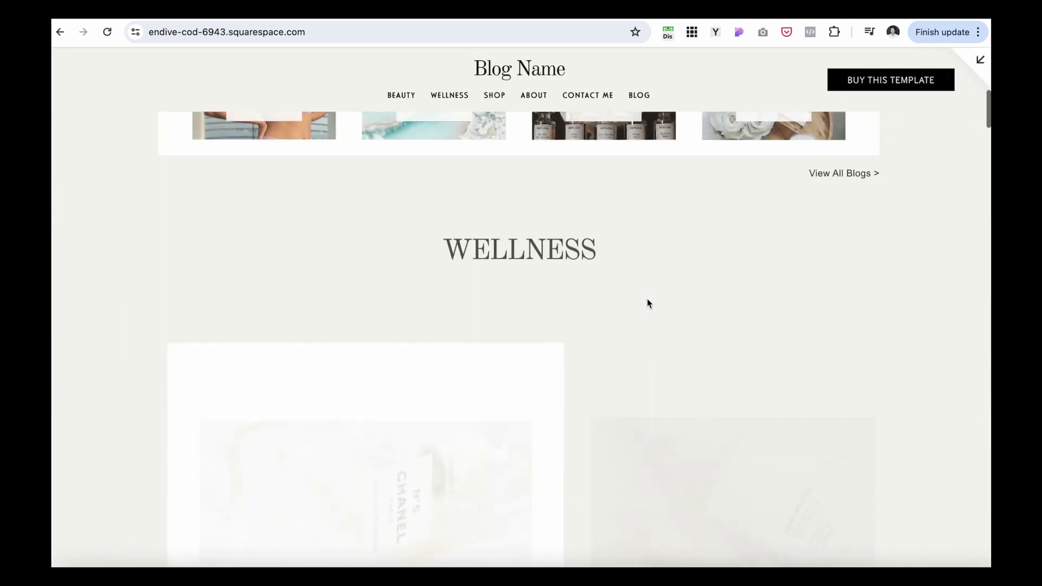
{"action": "scroll", "coordinate": [461, 179], "scroll_direction": "up", "scroll_amount": 2}
{"action": "scroll", "coordinate": [590, 260], "scroll_direction": "down", "scroll_amount": 4}
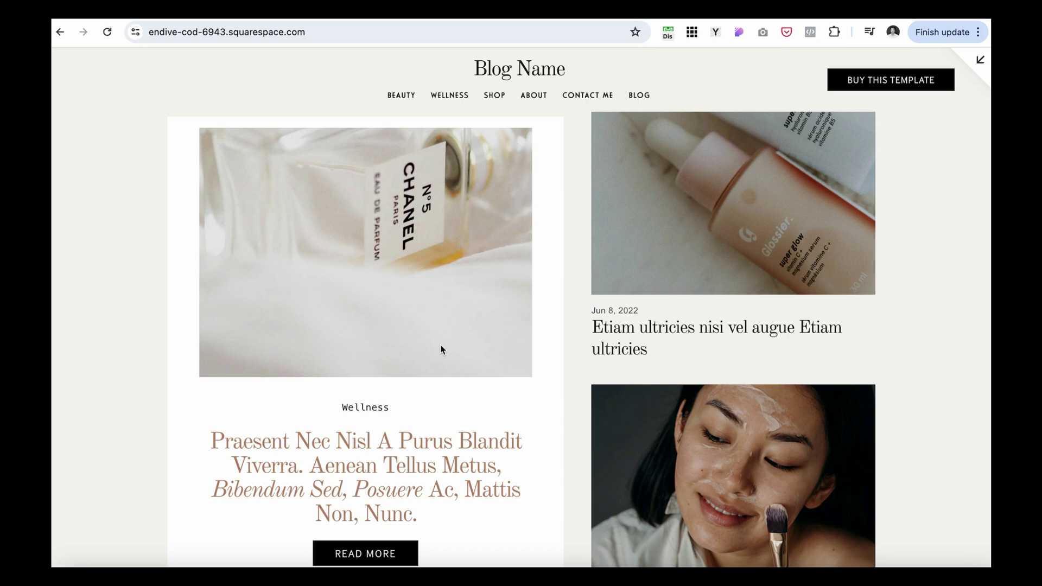
{"action": "scroll", "coordinate": [744, 370], "scroll_direction": "down", "scroll_amount": 5}
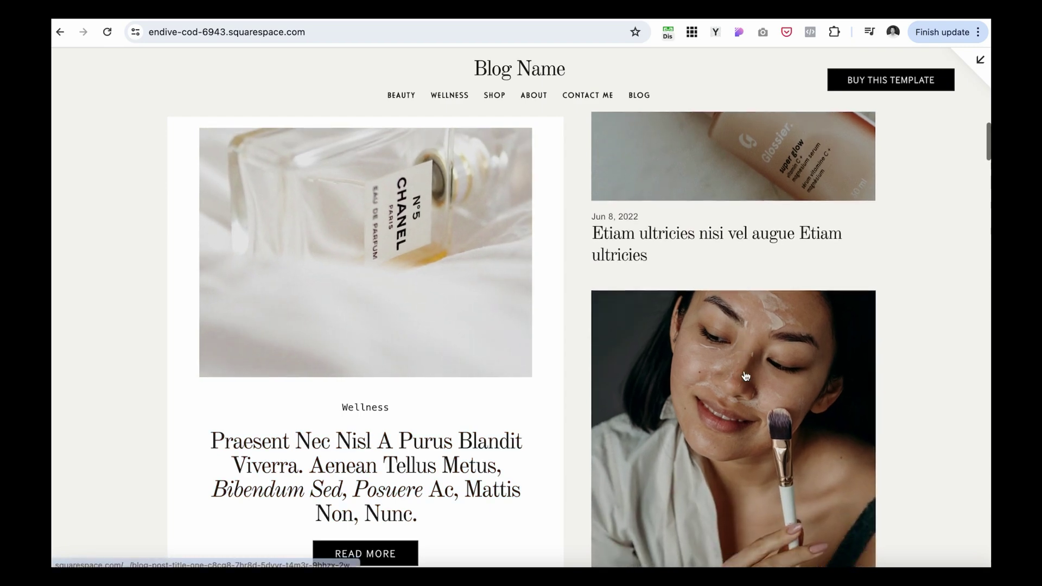
{"action": "scroll", "coordinate": [744, 375], "scroll_direction": "down", "scroll_amount": 5}
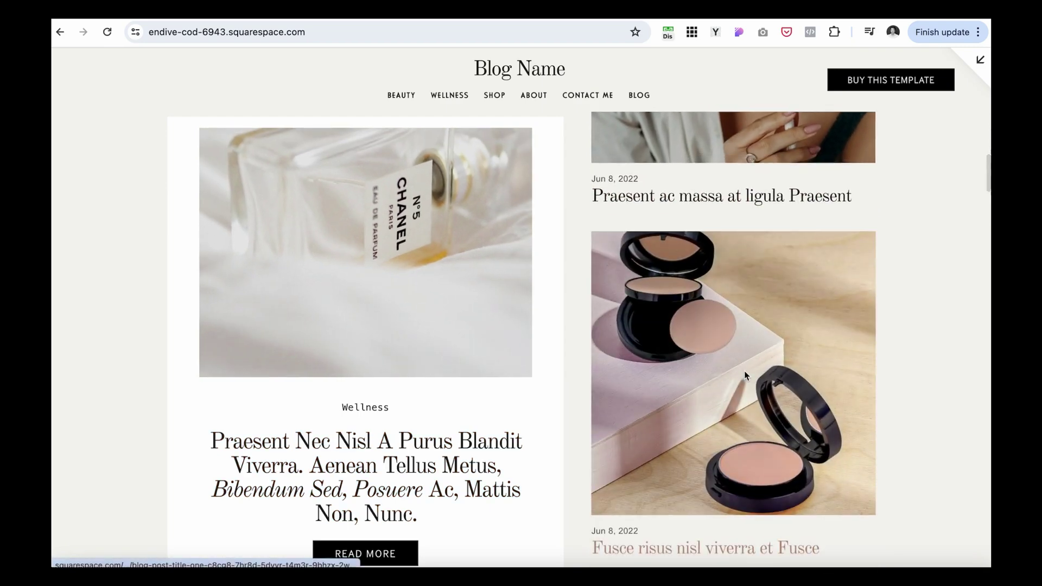
{"action": "scroll", "coordinate": [744, 375], "scroll_direction": "down", "scroll_amount": 5}
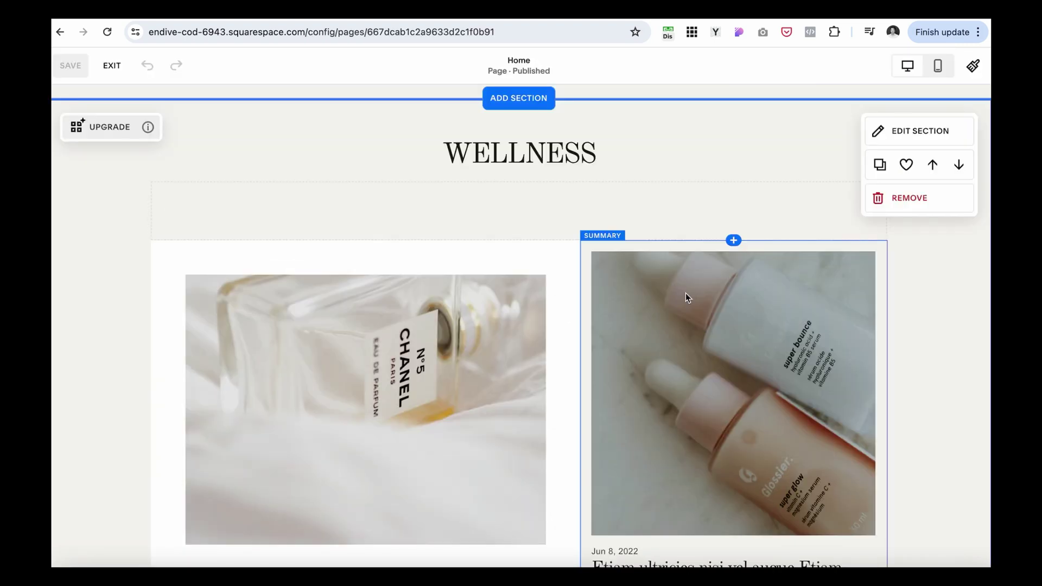
{"action": "left_click", "coordinate": [685, 296]}
- Set the Wellness summary's Primary Metadata to Category instead of Date Posted
{"action": "left_click", "coordinate": [594, 212]}
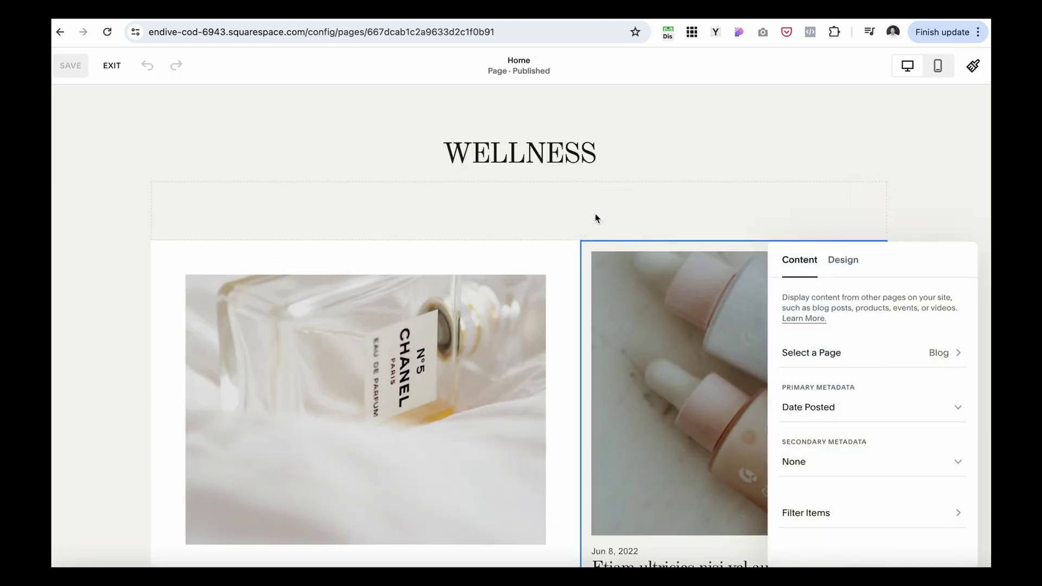
{"action": "left_click", "coordinate": [868, 353]}
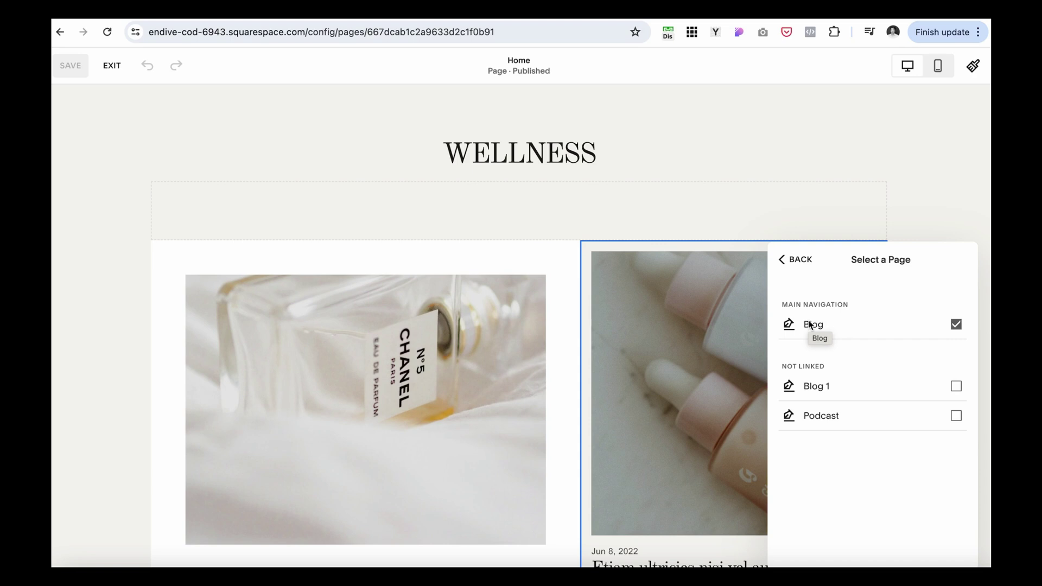
{"action": "left_click", "coordinate": [783, 260]}
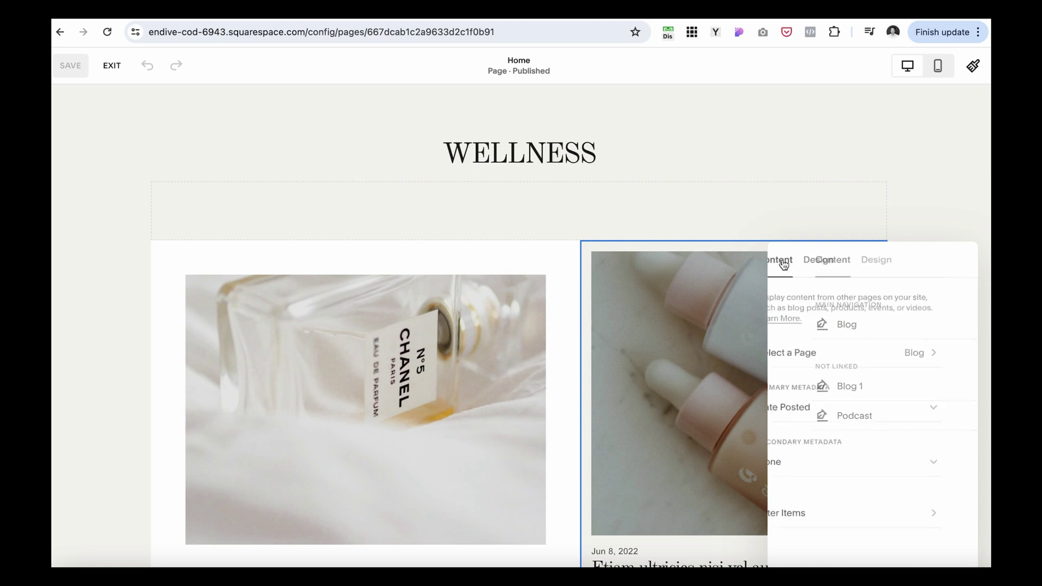
{"action": "left_click", "coordinate": [917, 417]}
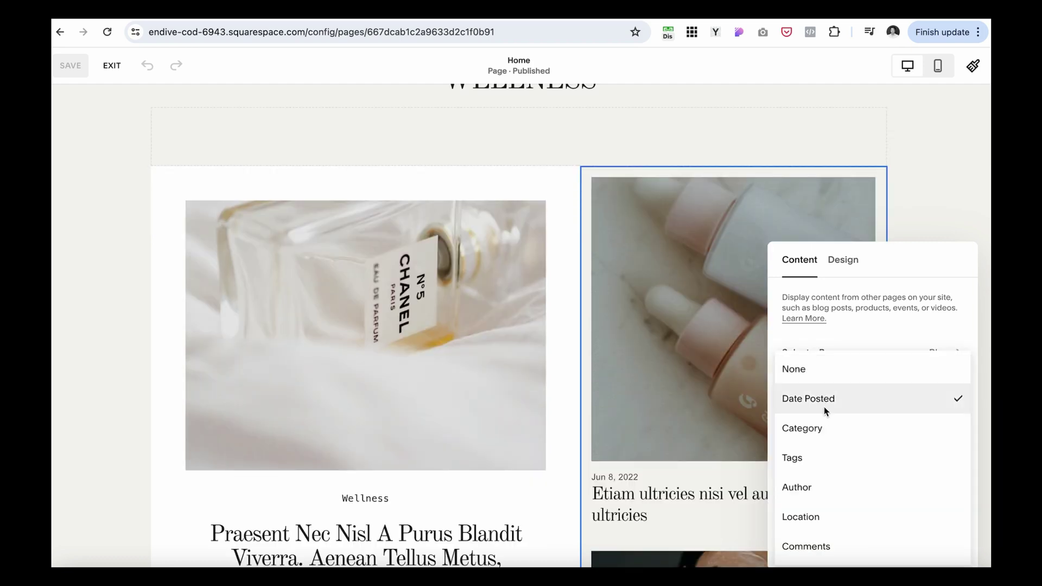
{"action": "left_click", "coordinate": [822, 430]}
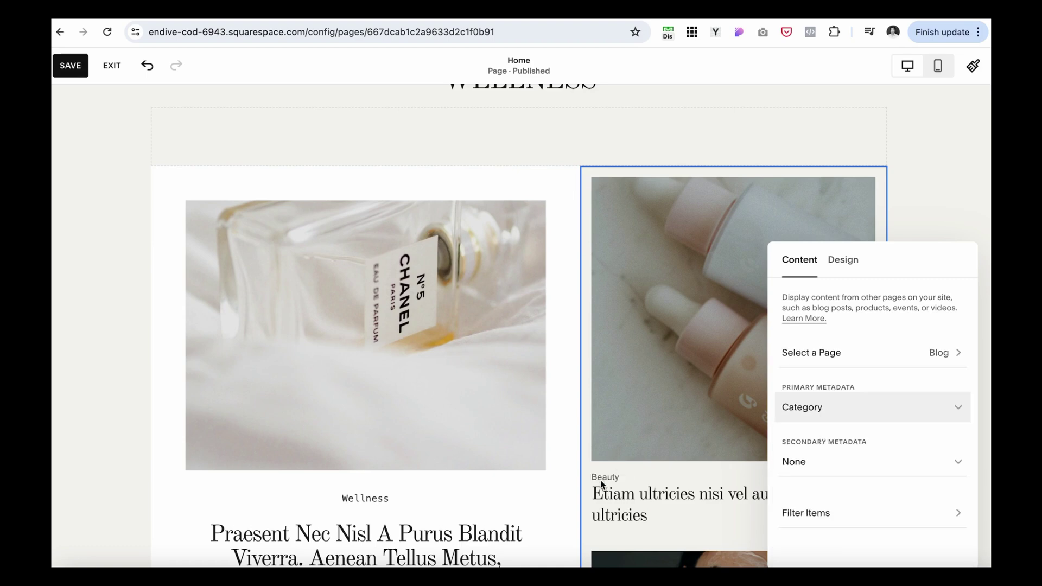
{"action": "left_click", "coordinate": [916, 402]}
{"action": "left_click", "coordinate": [902, 409]}
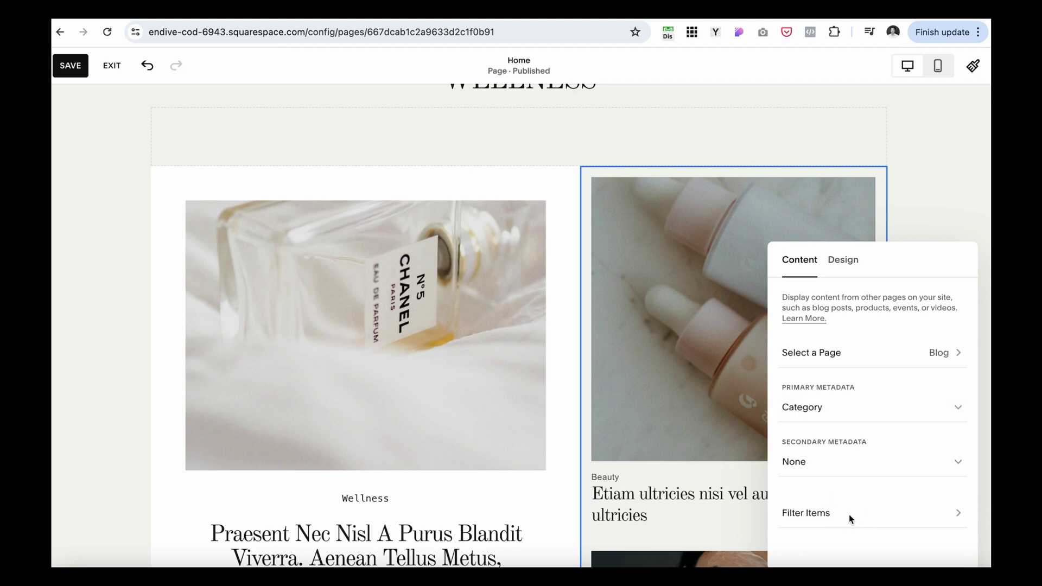
- Filter the summary's items to the Wellness category only
{"action": "left_click", "coordinate": [849, 515]}
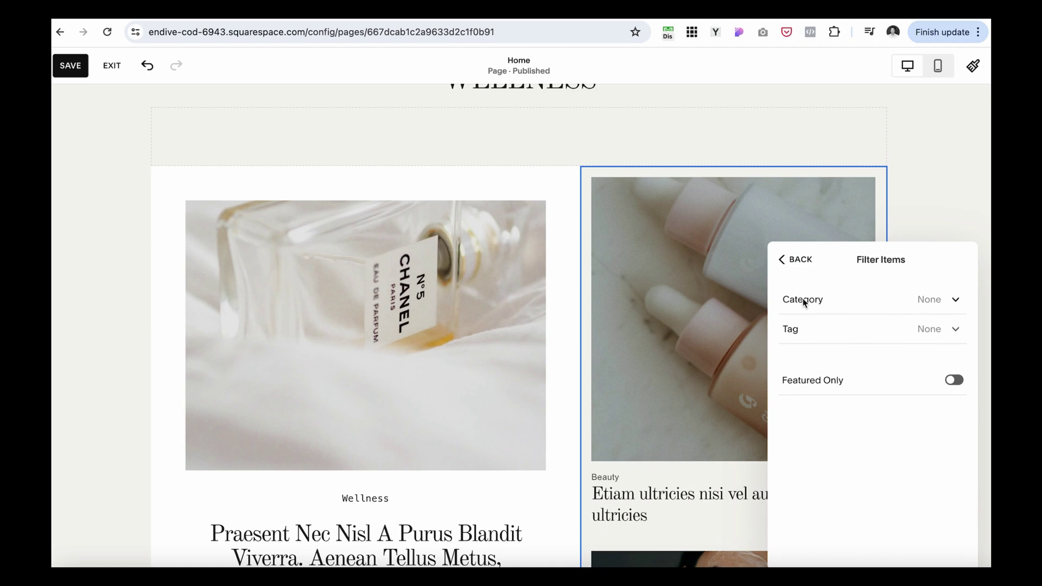
{"action": "left_click", "coordinate": [957, 300]}
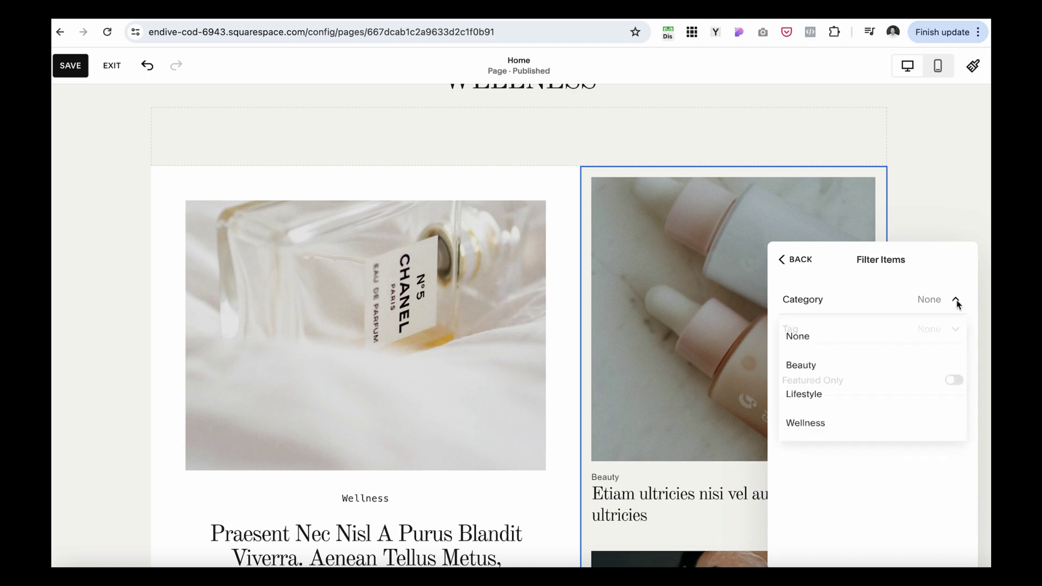
{"action": "left_click", "coordinate": [830, 428]}
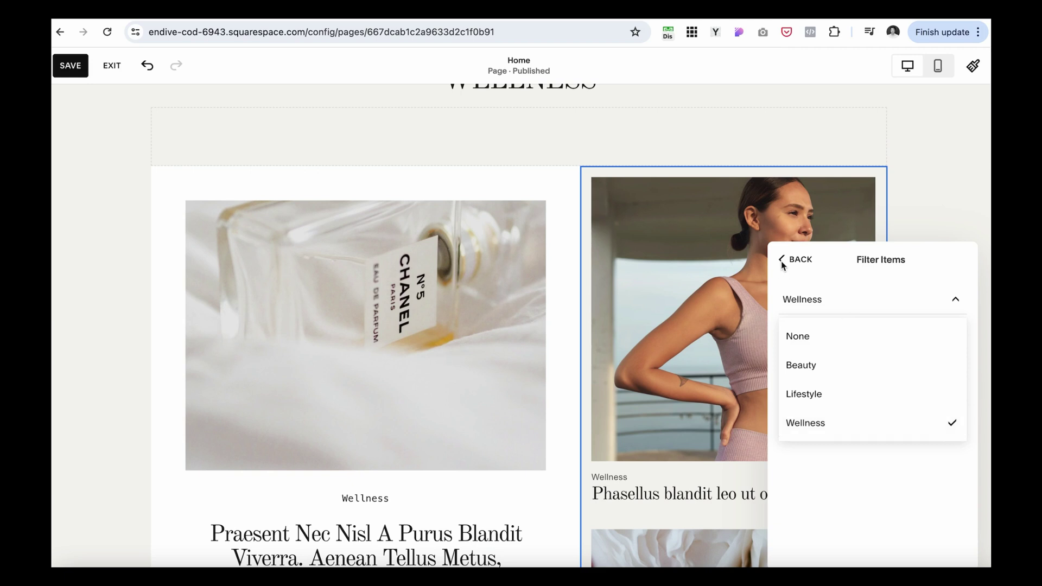
{"action": "left_click", "coordinate": [847, 315]}
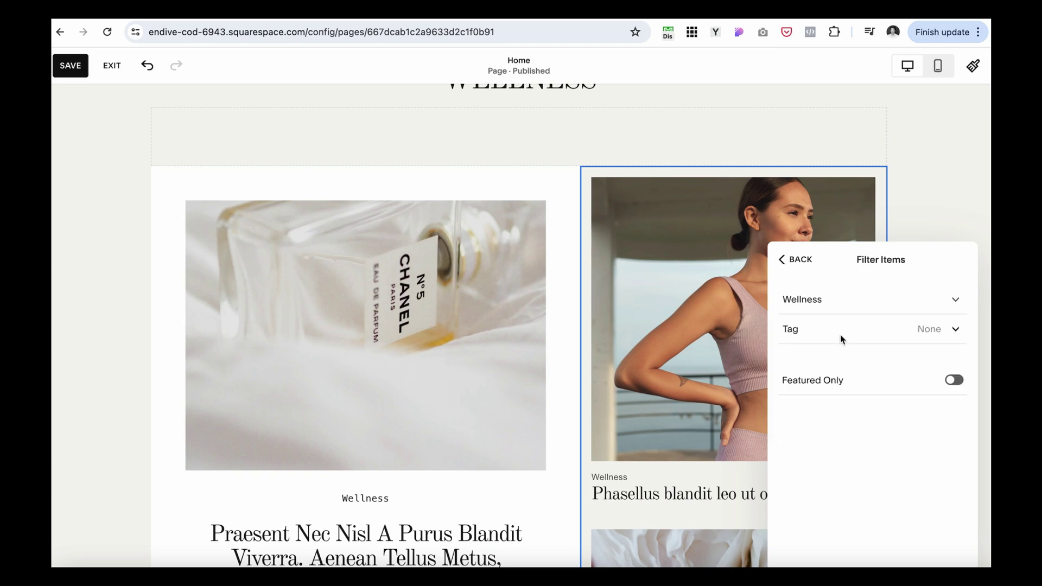
{"action": "left_click", "coordinate": [920, 208]}
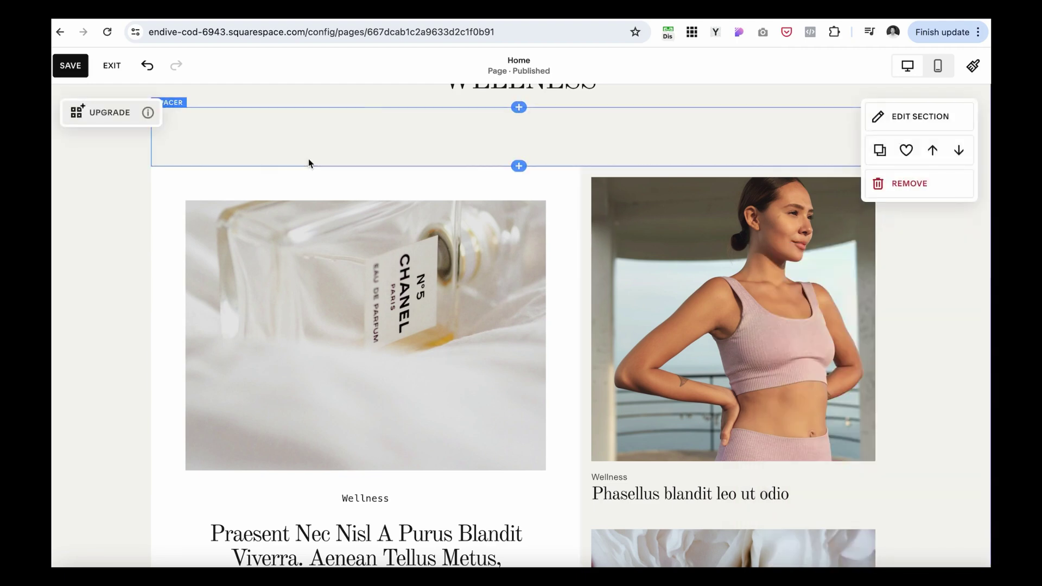
{"action": "left_click", "coordinate": [71, 66]}
{"action": "scroll", "coordinate": [399, 301], "scroll_direction": "down", "scroll_amount": 5}
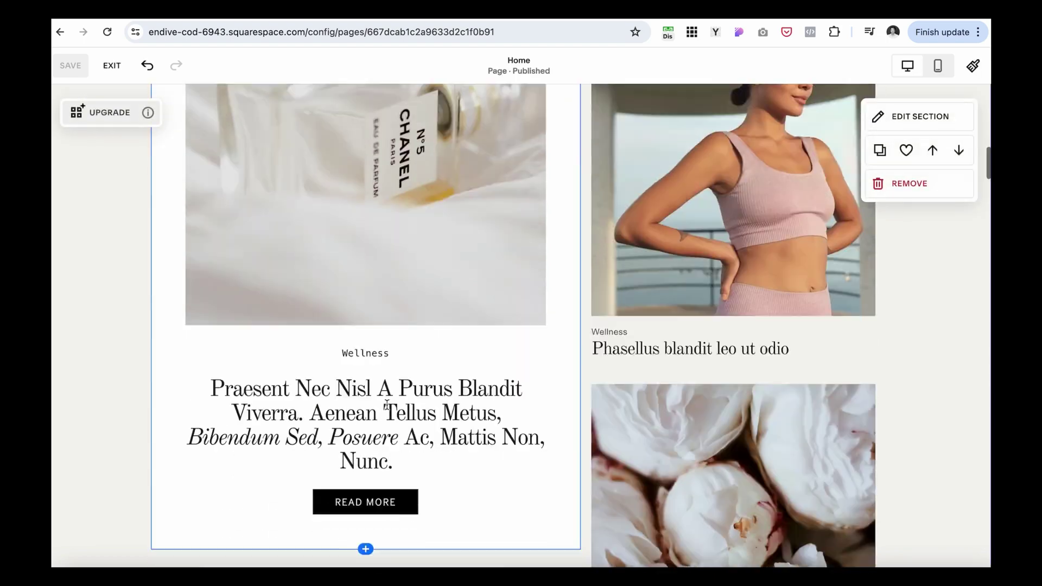
{"action": "scroll", "coordinate": [802, 343], "scroll_direction": "down", "scroll_amount": 7}
{"action": "scroll", "coordinate": [802, 343], "scroll_direction": "up", "scroll_amount": 15}
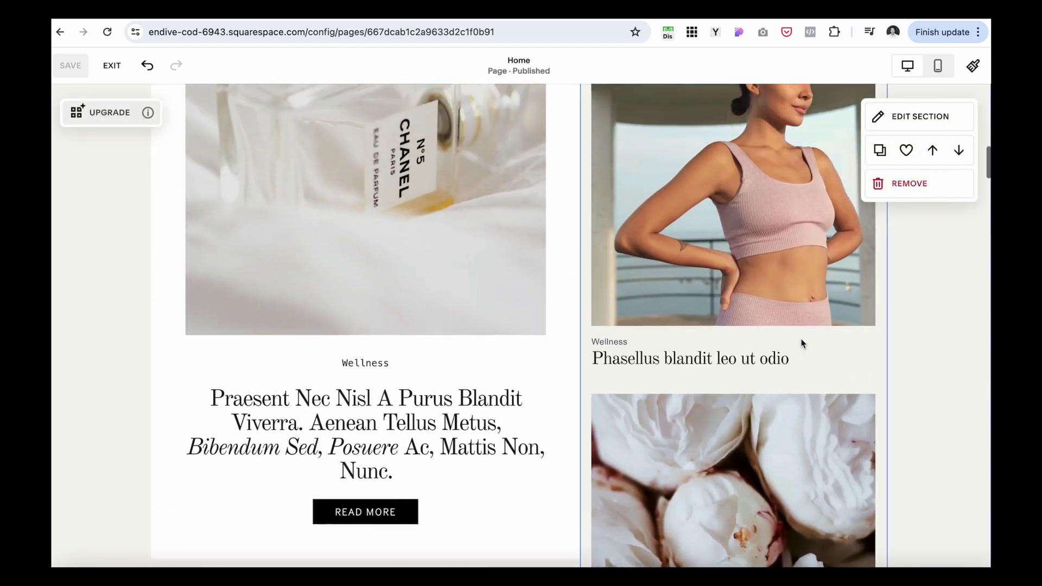
{"action": "scroll", "coordinate": [801, 343], "scroll_direction": "down", "scroll_amount": 1}
{"action": "scroll", "coordinate": [801, 343], "scroll_direction": "down", "scroll_amount": 5}
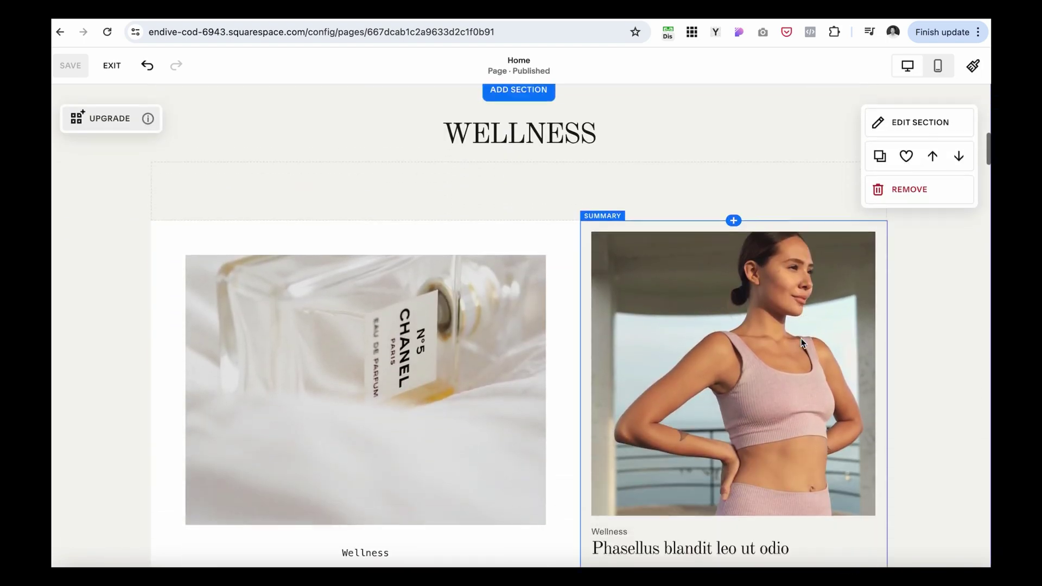
{"action": "scroll", "coordinate": [801, 343], "scroll_direction": "down", "scroll_amount": 12}
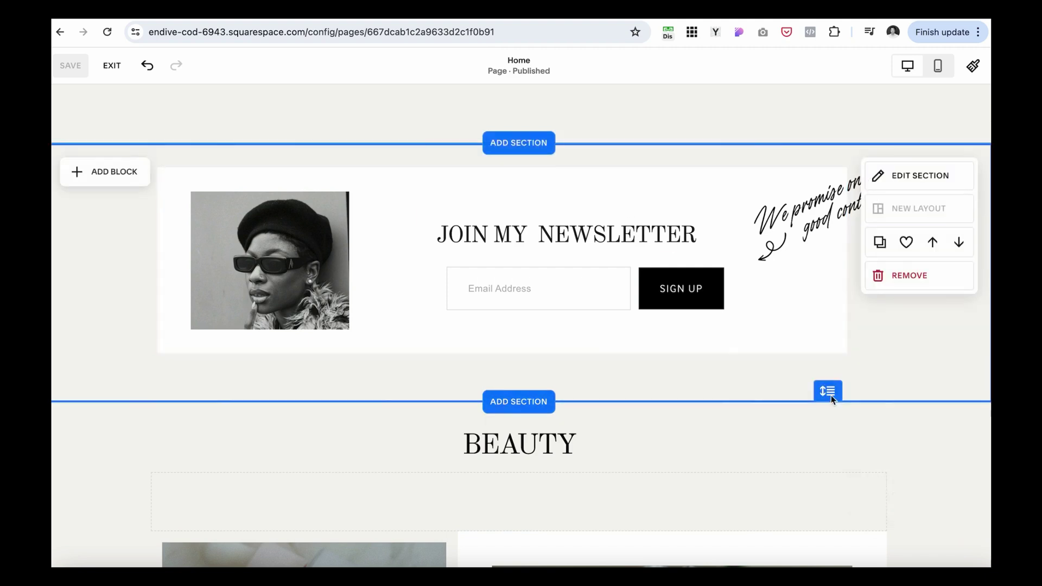
{"action": "left_click_drag", "start_coordinate": [831, 395], "coordinate": [832, 376]}
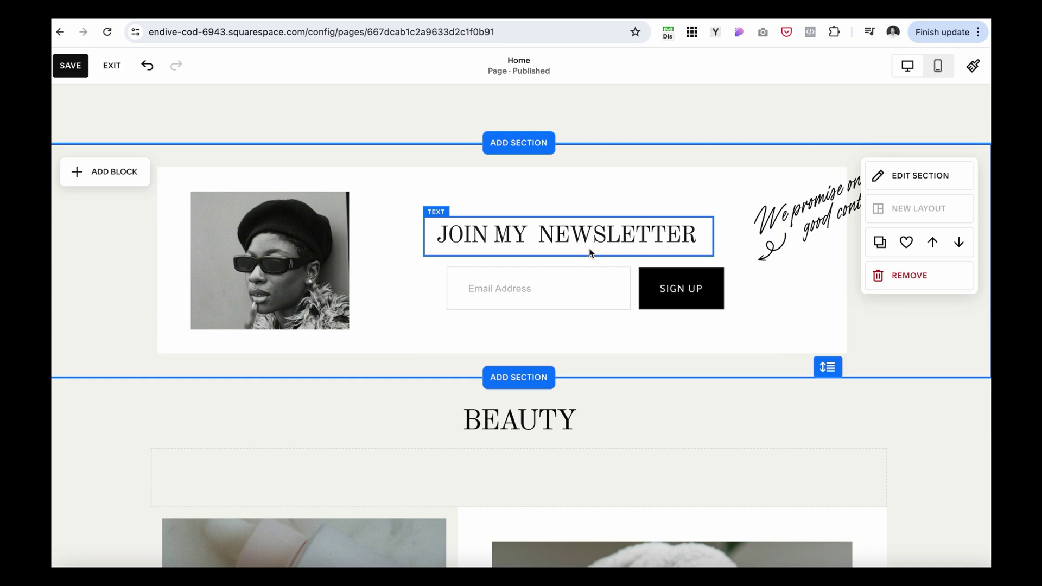
{"action": "scroll", "coordinate": [589, 251], "scroll_direction": "down", "scroll_amount": 9}
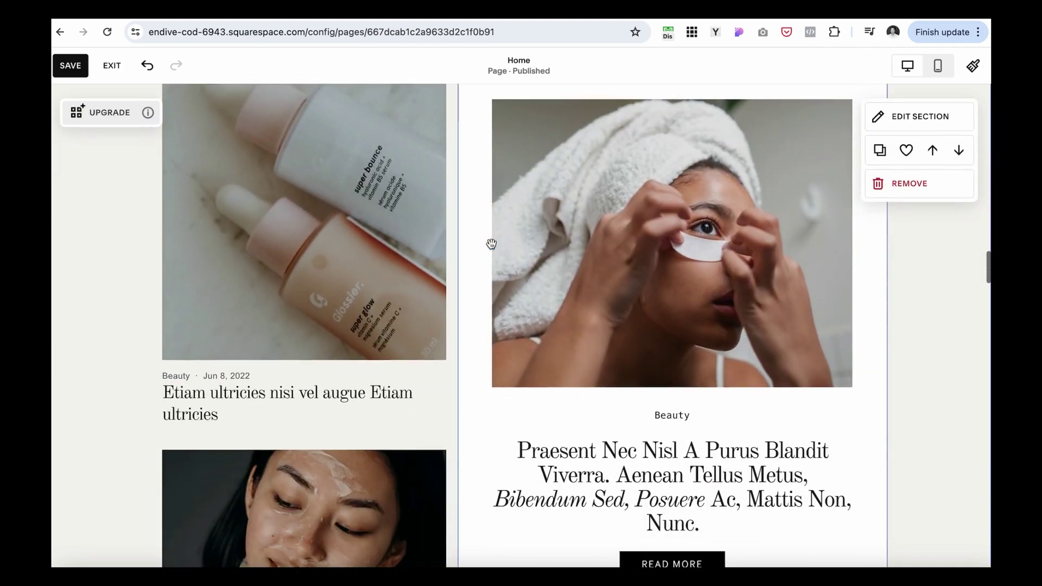
{"action": "scroll", "coordinate": [492, 248], "scroll_direction": "up", "scroll_amount": 4}
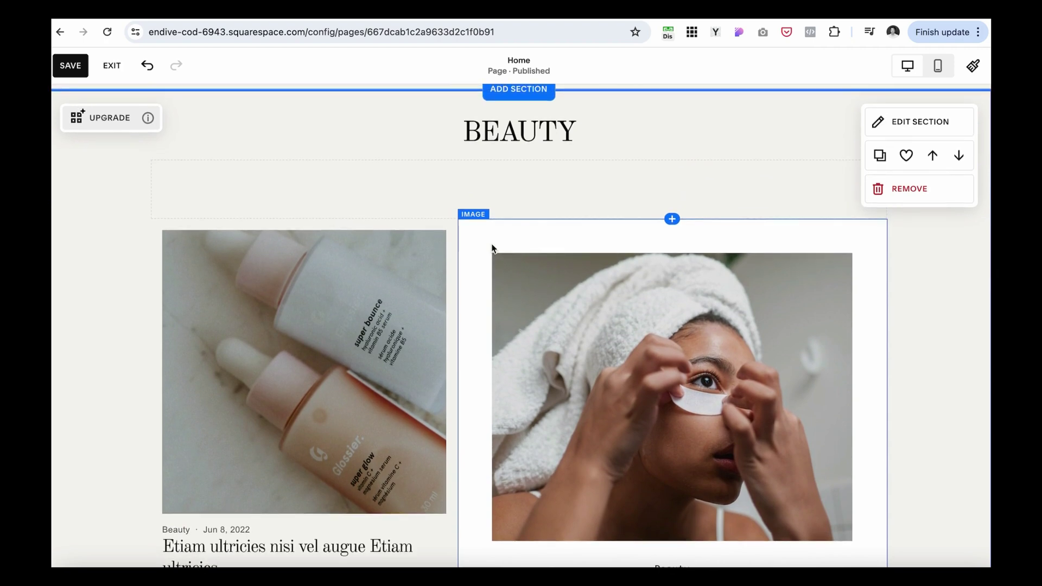
{"action": "scroll", "coordinate": [492, 248], "scroll_direction": "down", "scroll_amount": 2}
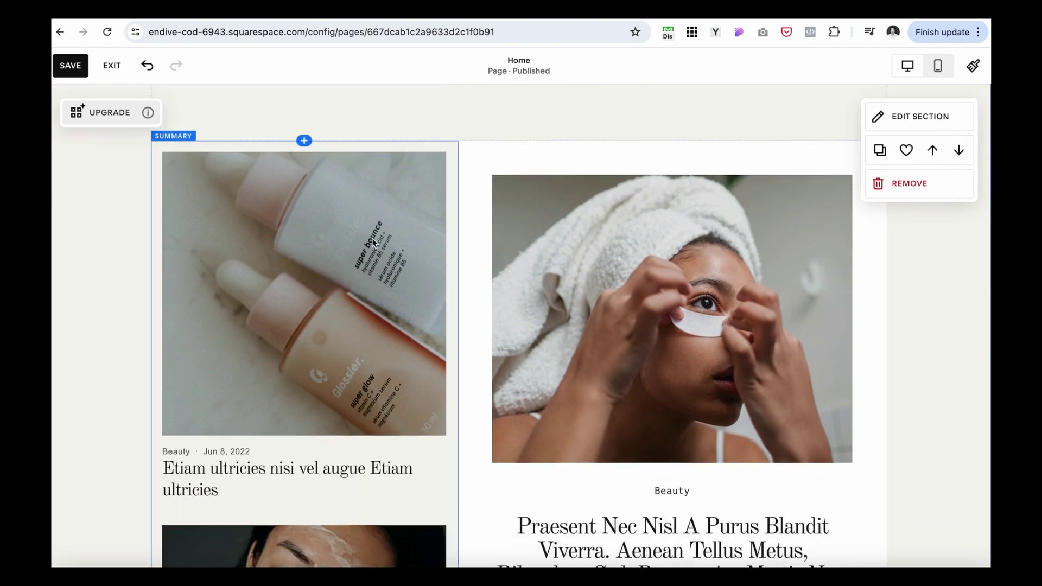
{"action": "scroll", "coordinate": [347, 349], "scroll_direction": "down", "scroll_amount": 10}
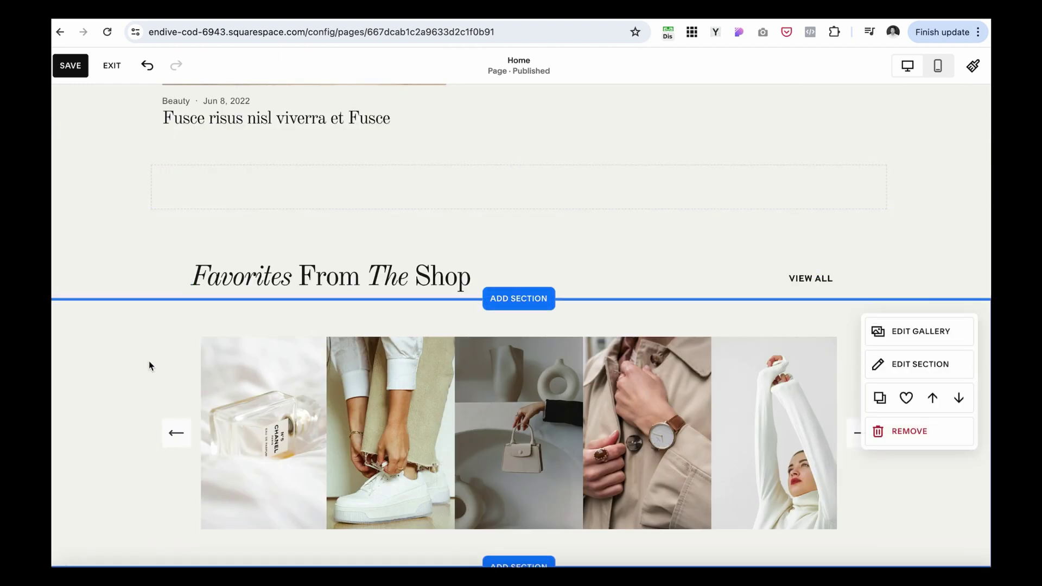
{"action": "scroll", "coordinate": [150, 366], "scroll_direction": "down", "scroll_amount": 4}
{"action": "left_click", "coordinate": [870, 178]}
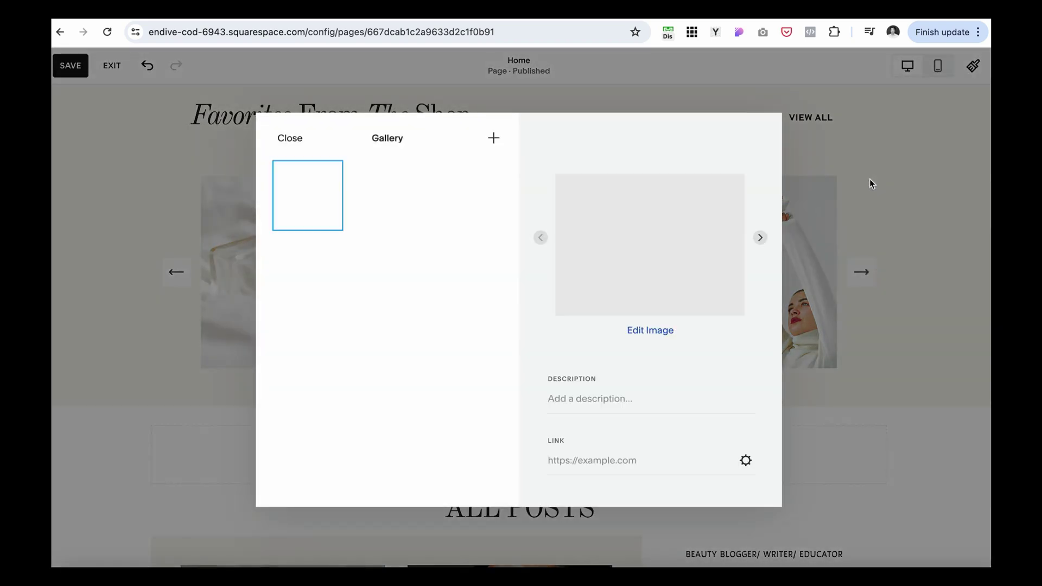
{"action": "left_click", "coordinate": [859, 222]}
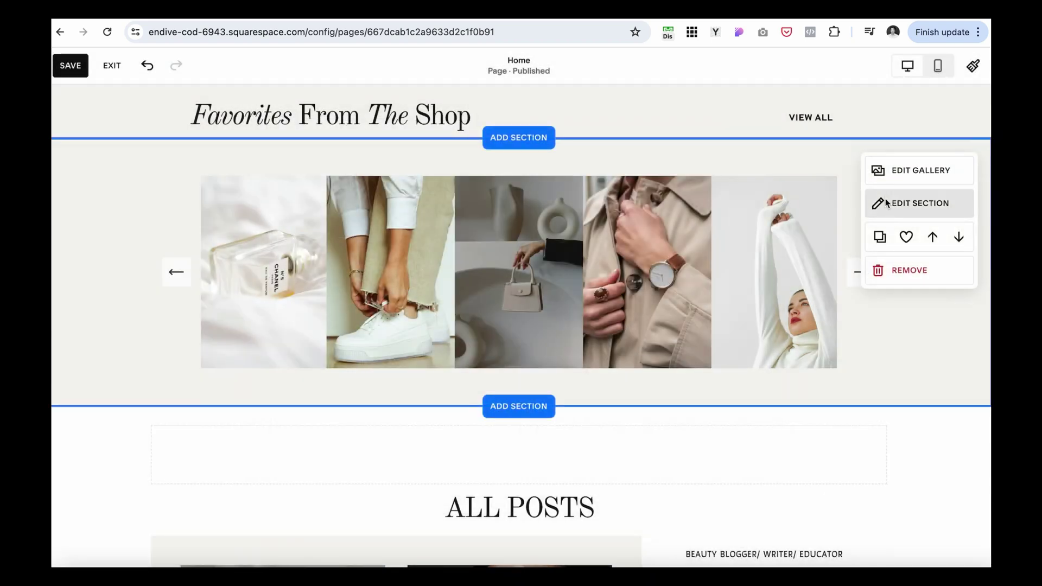
{"action": "left_click", "coordinate": [872, 175]}
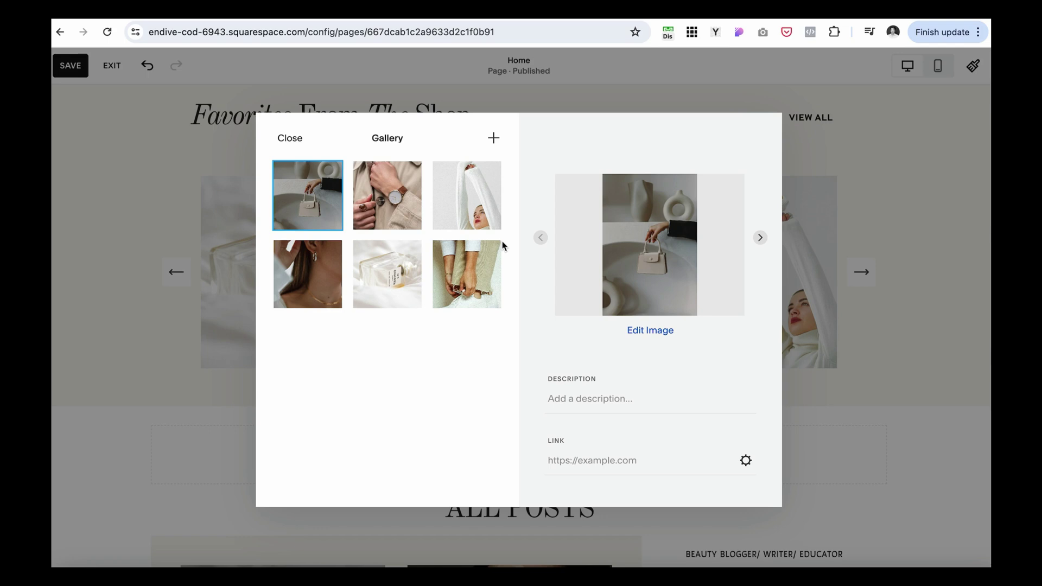
{"action": "left_click", "coordinate": [567, 465]}
{"action": "left_click", "coordinate": [289, 138]}
{"action": "scroll", "coordinate": [461, 337], "scroll_direction": "down", "scroll_amount": 5}
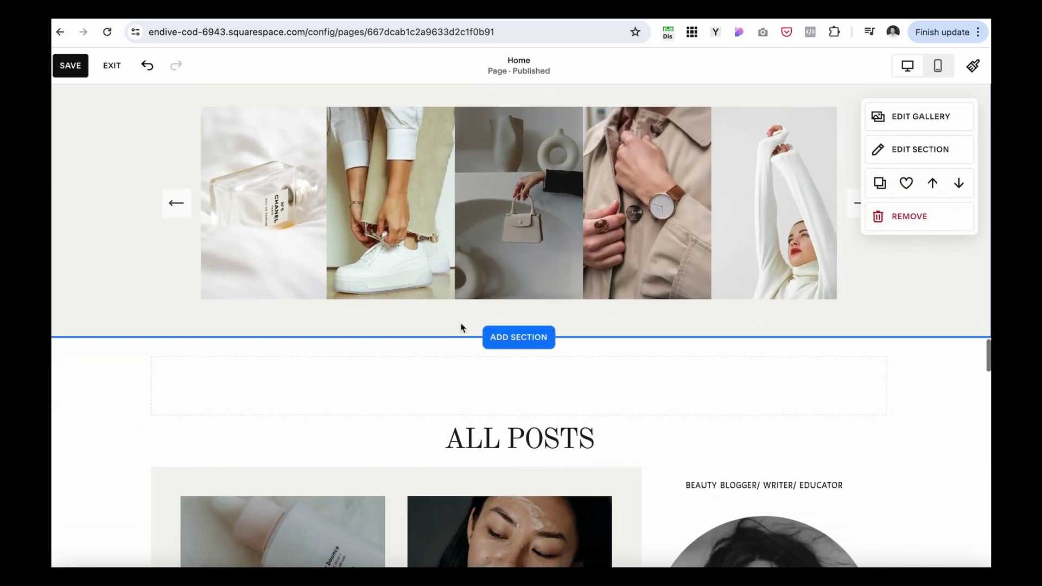
{"action": "scroll", "coordinate": [459, 328], "scroll_direction": "up", "scroll_amount": 2}
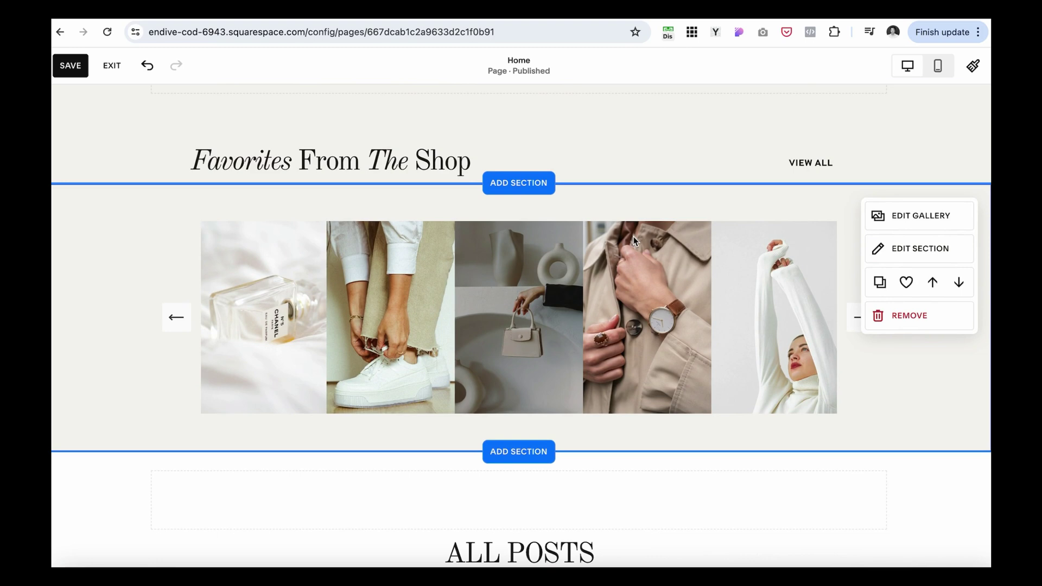
- Exit editing with Esc and scroll through the live All Posts grid and About Me sidebar
{"action": "key", "text": "Escape"}
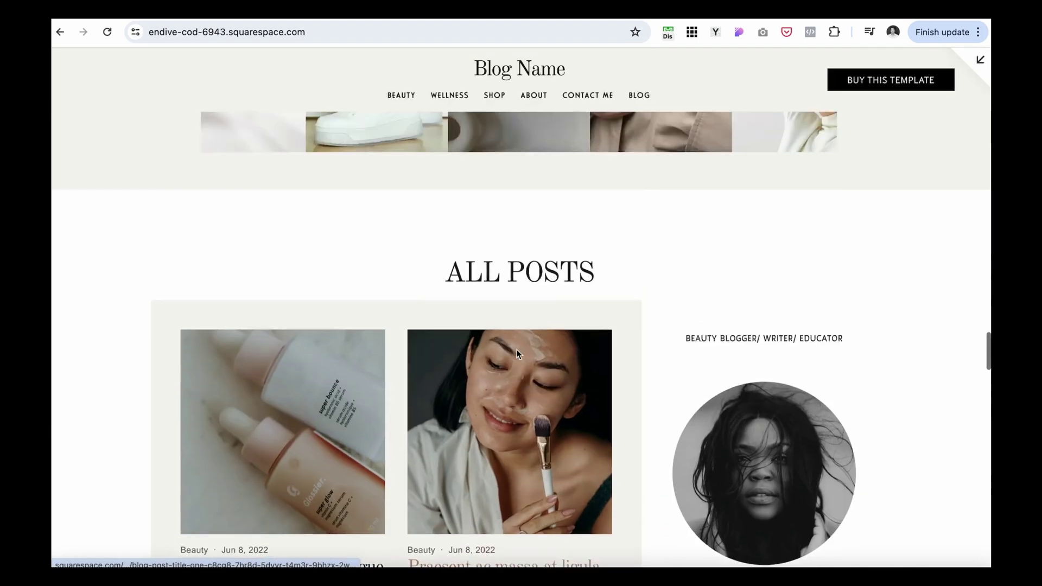
{"action": "scroll", "coordinate": [516, 350], "scroll_direction": "up", "scroll_amount": 1}
{"action": "scroll", "coordinate": [517, 353], "scroll_direction": "down", "scroll_amount": 4}
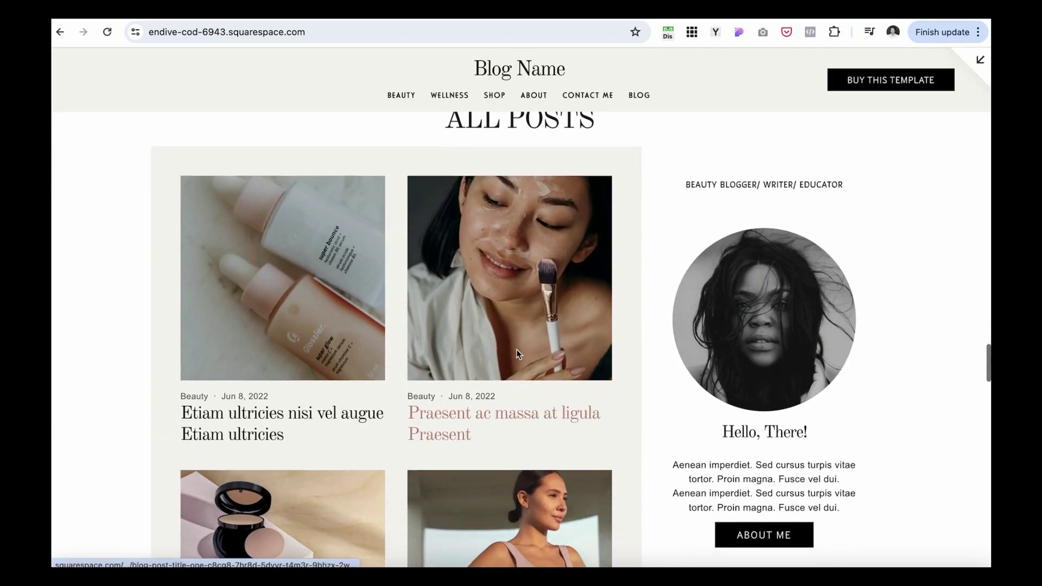
{"action": "scroll", "coordinate": [517, 352], "scroll_direction": "down", "scroll_amount": 15}
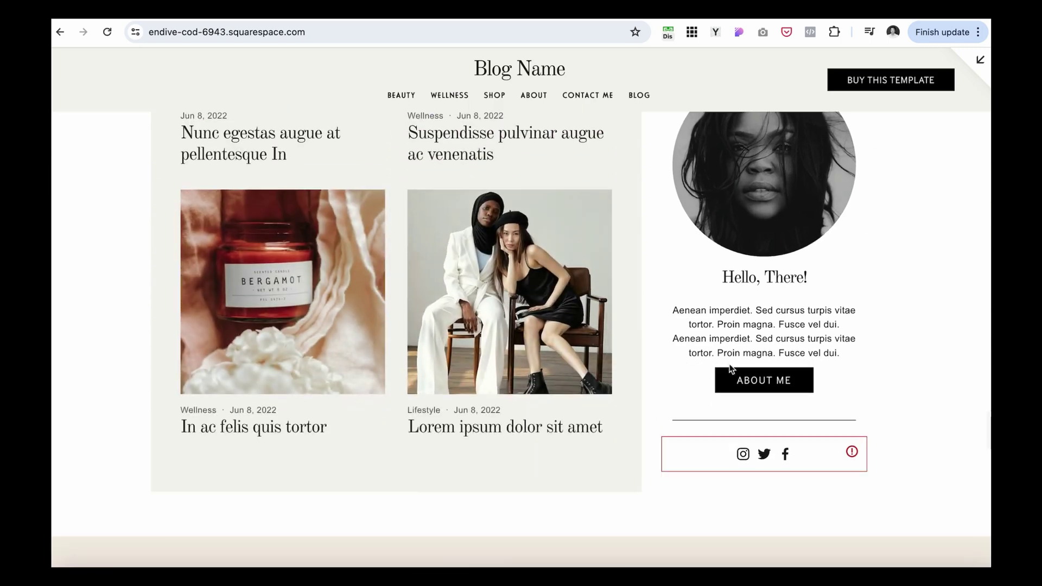
{"action": "scroll", "coordinate": [728, 365], "scroll_direction": "up", "scroll_amount": 2}
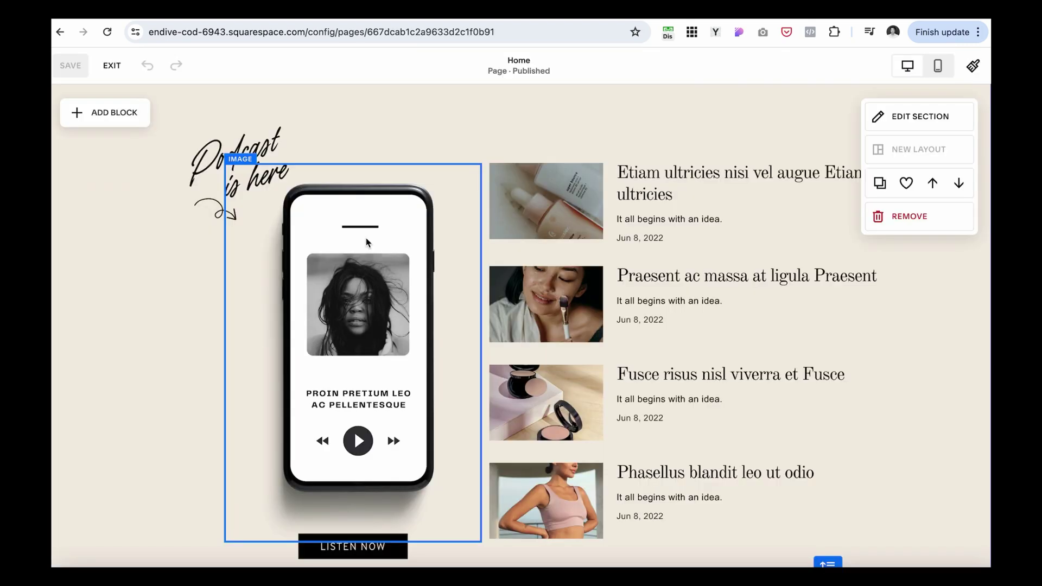
- Save the 'Podcast is here' section to Saved Sections using its heart icon
{"action": "scroll", "coordinate": [596, 409], "scroll_direction": "down", "scroll_amount": 3}
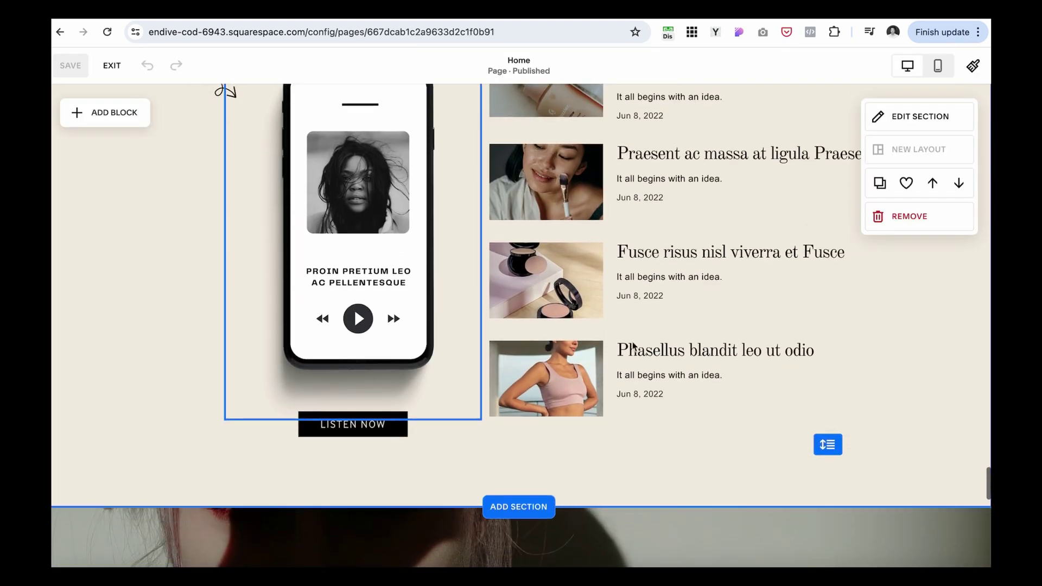
{"action": "scroll", "coordinate": [602, 353], "scroll_direction": "up", "scroll_amount": 6}
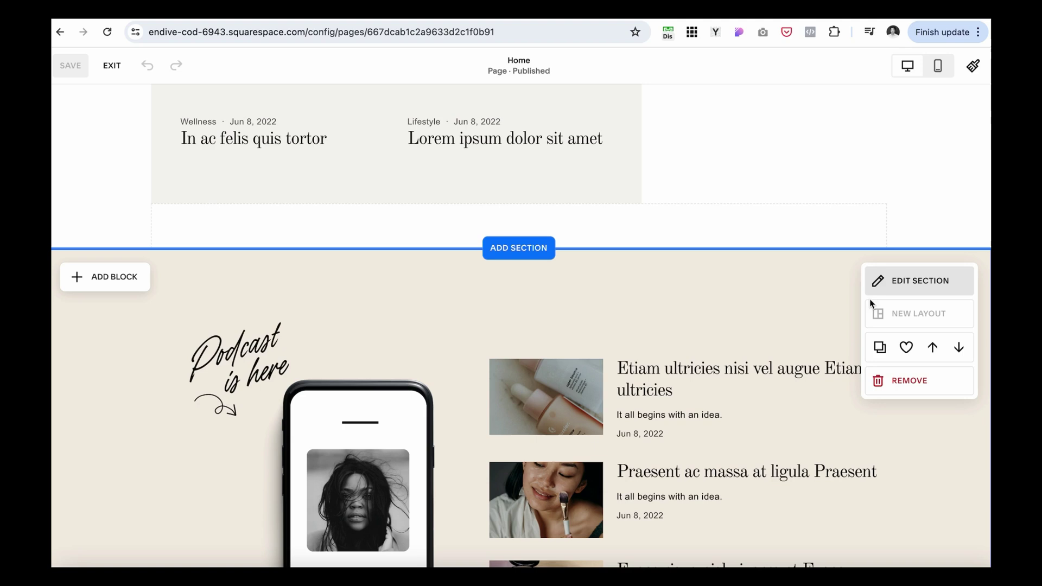
{"action": "left_click", "coordinate": [907, 349]}
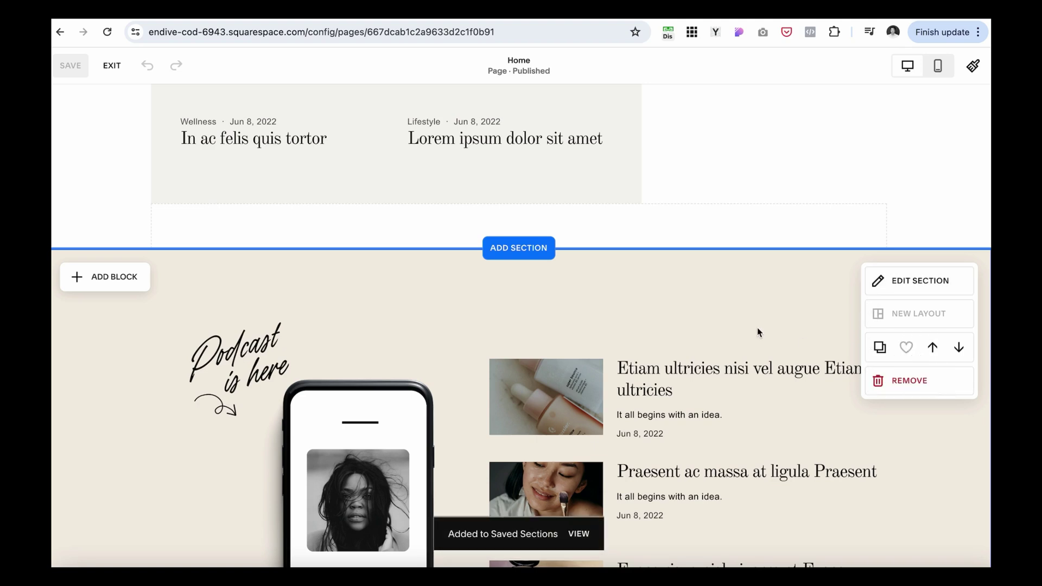
{"action": "scroll", "coordinate": [758, 332], "scroll_direction": "down", "scroll_amount": 1}
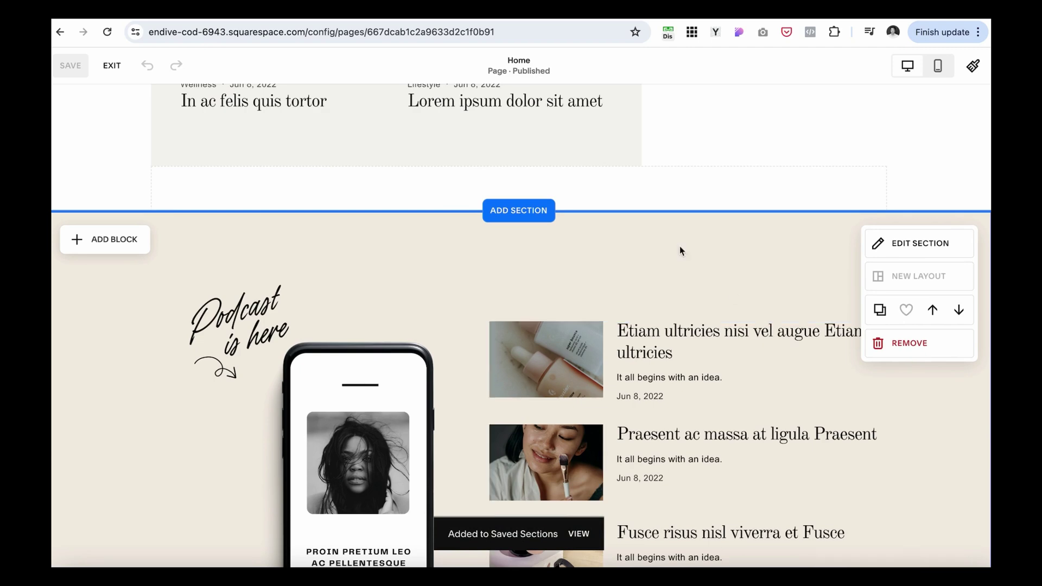
- Remove the 'Podcast is here' section and reinsert the saved copy above 'Hi, I Am Anna'
{"action": "left_click", "coordinate": [909, 343]}
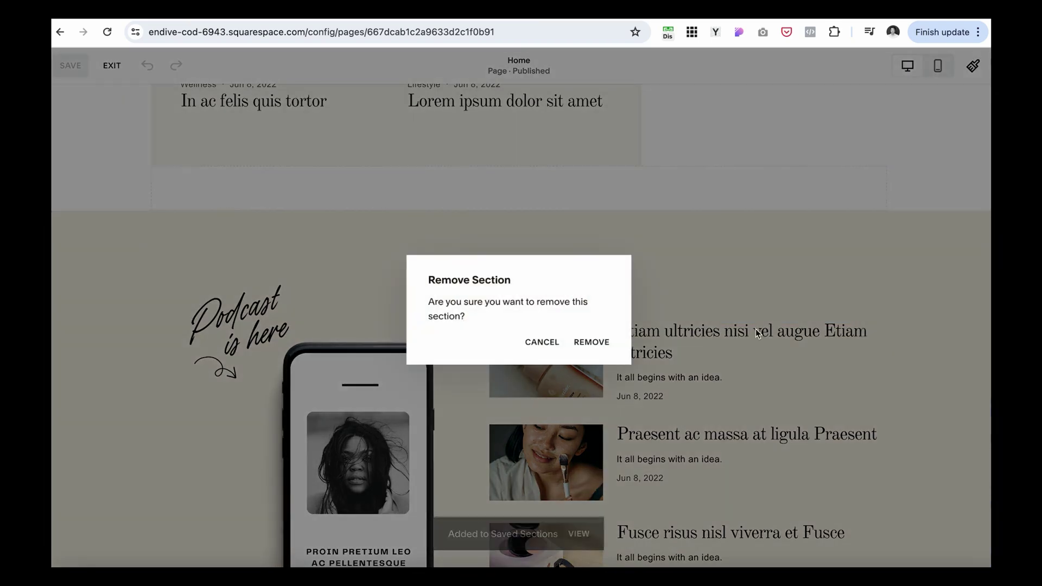
{"action": "left_click", "coordinate": [597, 342]}
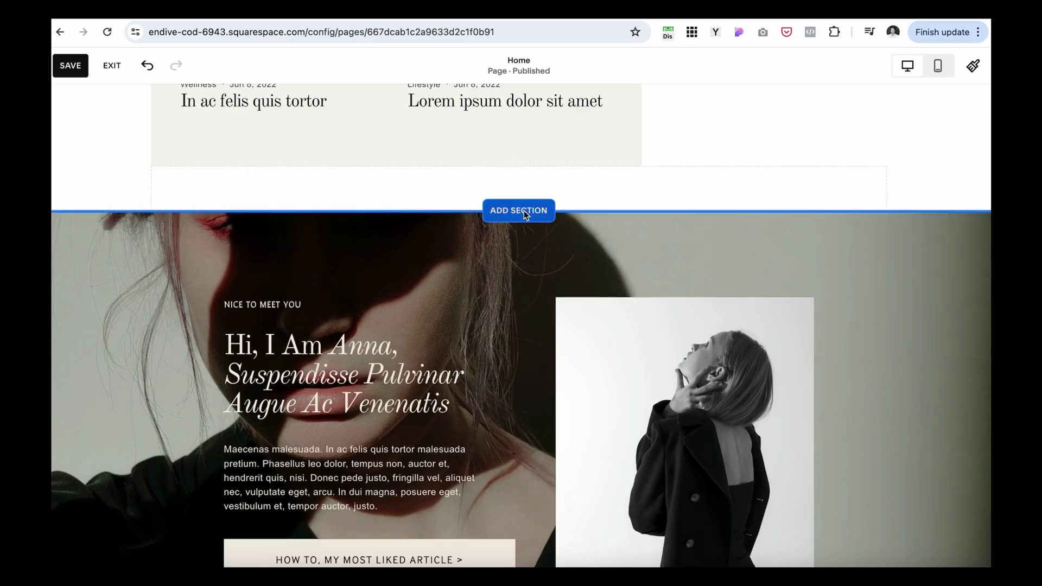
{"action": "left_click", "coordinate": [528, 213]}
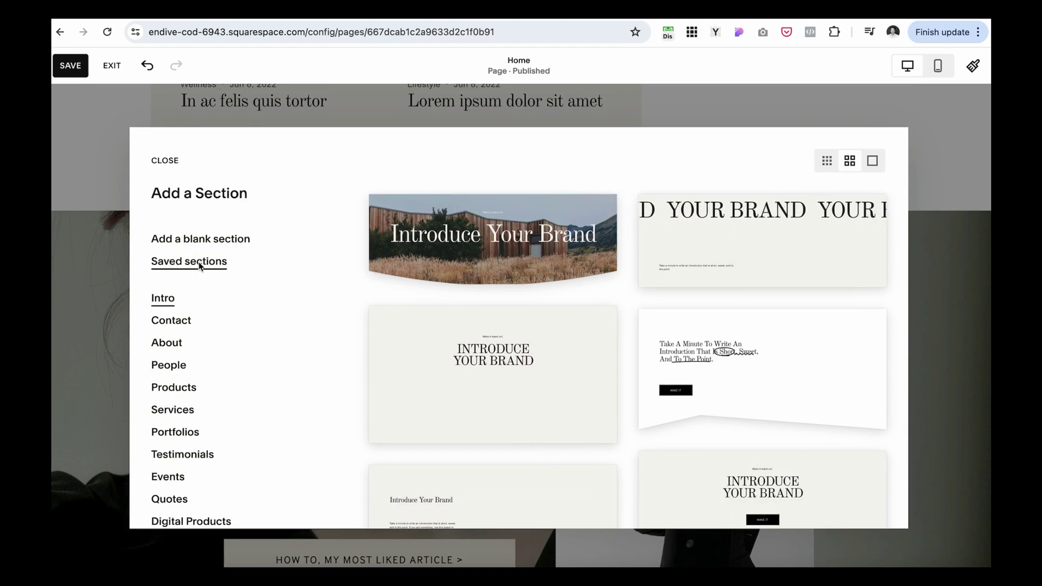
{"action": "left_click", "coordinate": [172, 263]}
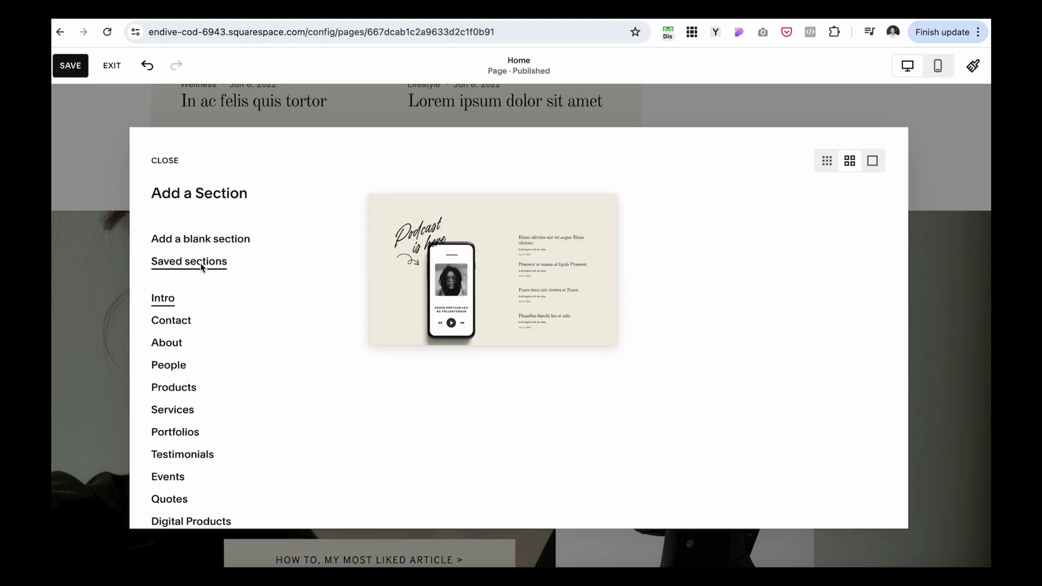
{"action": "left_click", "coordinate": [453, 280]}
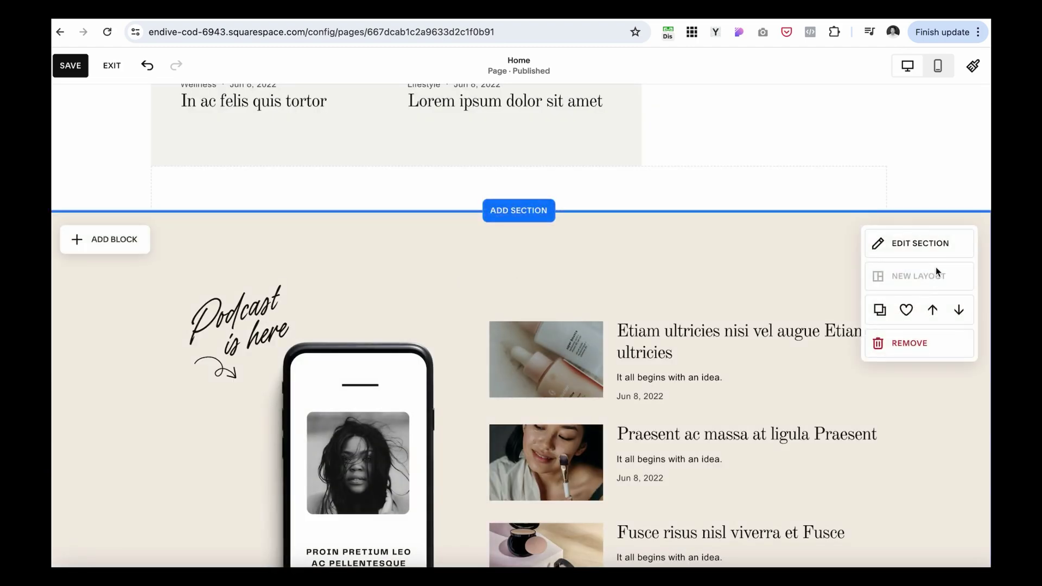
{"action": "scroll", "coordinate": [425, 366], "scroll_direction": "down", "scroll_amount": 2}
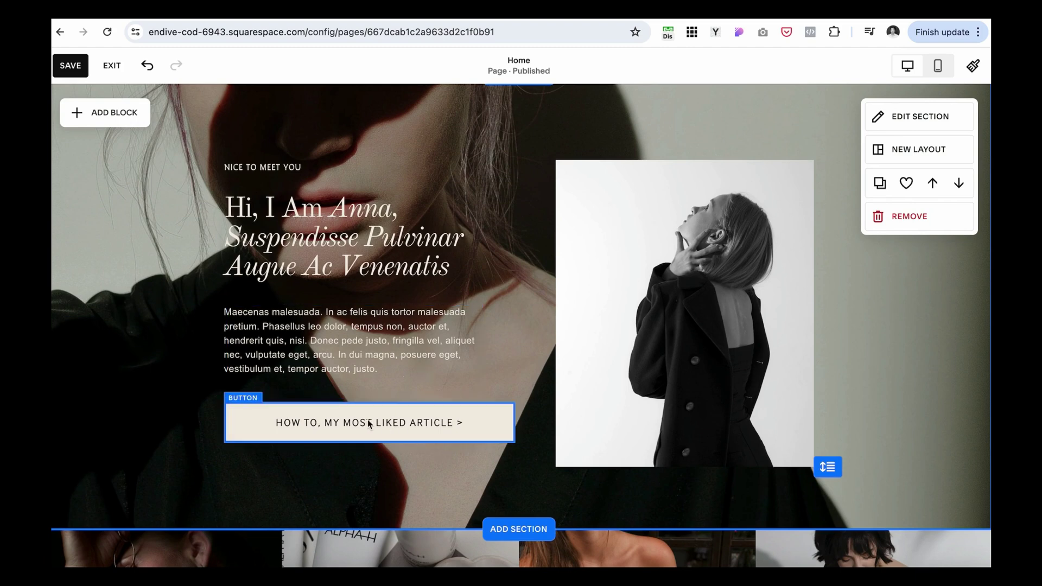
- Scroll down through the rest of the Home page in the editor
{"action": "scroll", "coordinate": [367, 422], "scroll_direction": "down", "scroll_amount": 6}
- Open Settings > Site Availability from the dashboard and review the plans required to publish
{"action": "left_click", "coordinate": [111, 65]}
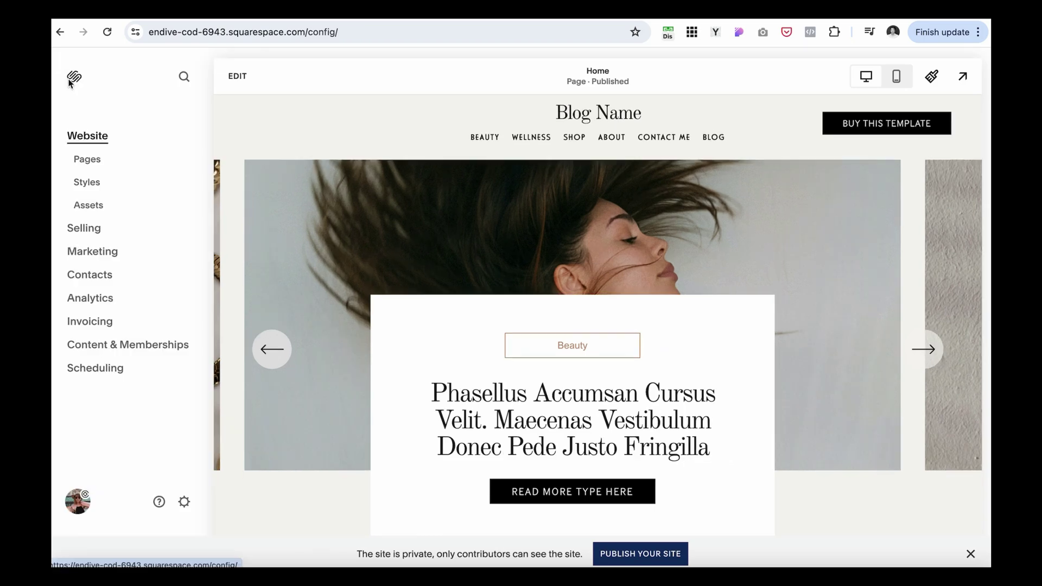
{"action": "left_click", "coordinate": [185, 502]}
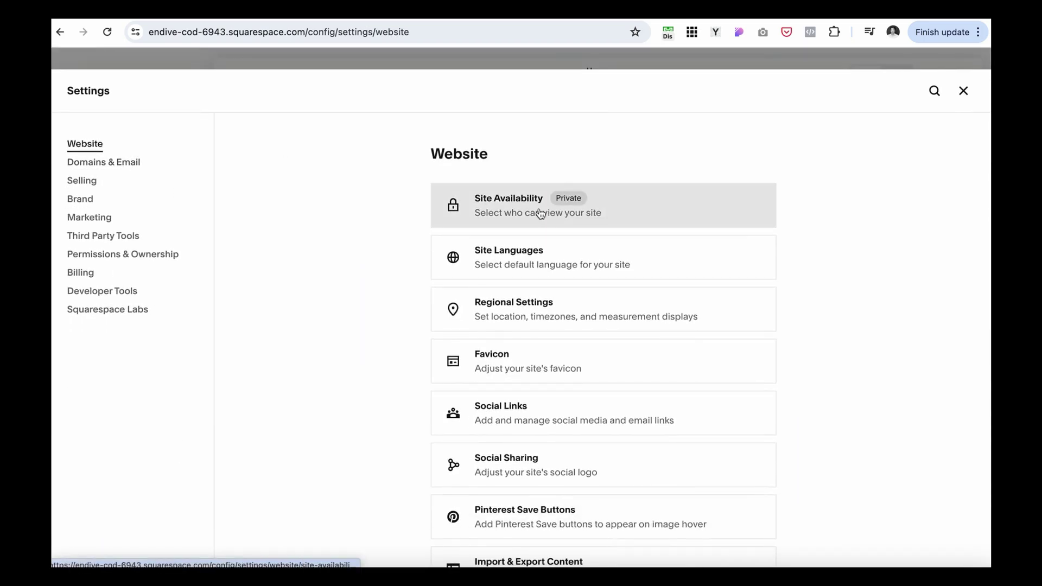
{"action": "left_click", "coordinate": [513, 197]}
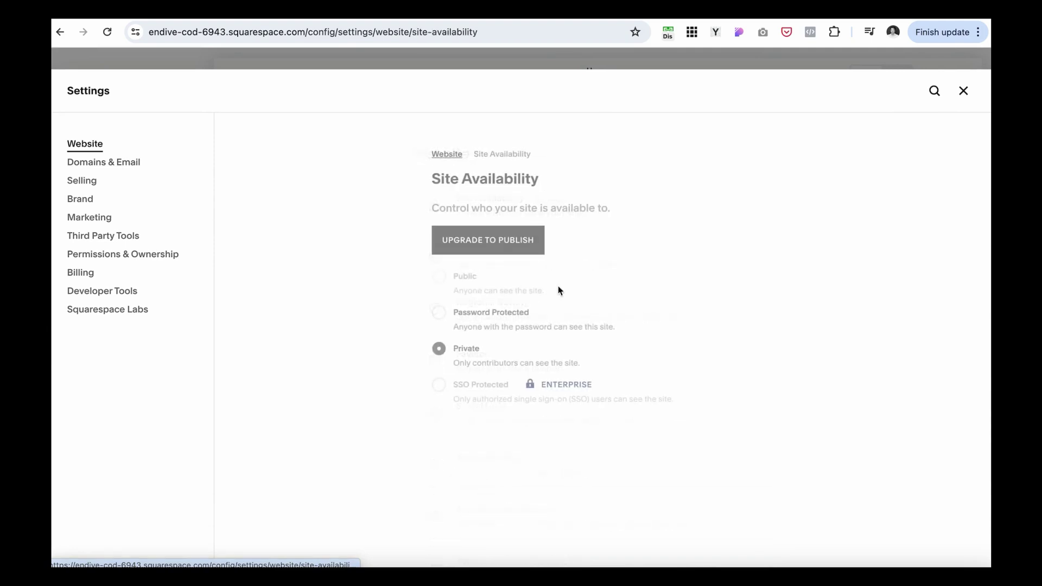
{"action": "left_click", "coordinate": [505, 244]}
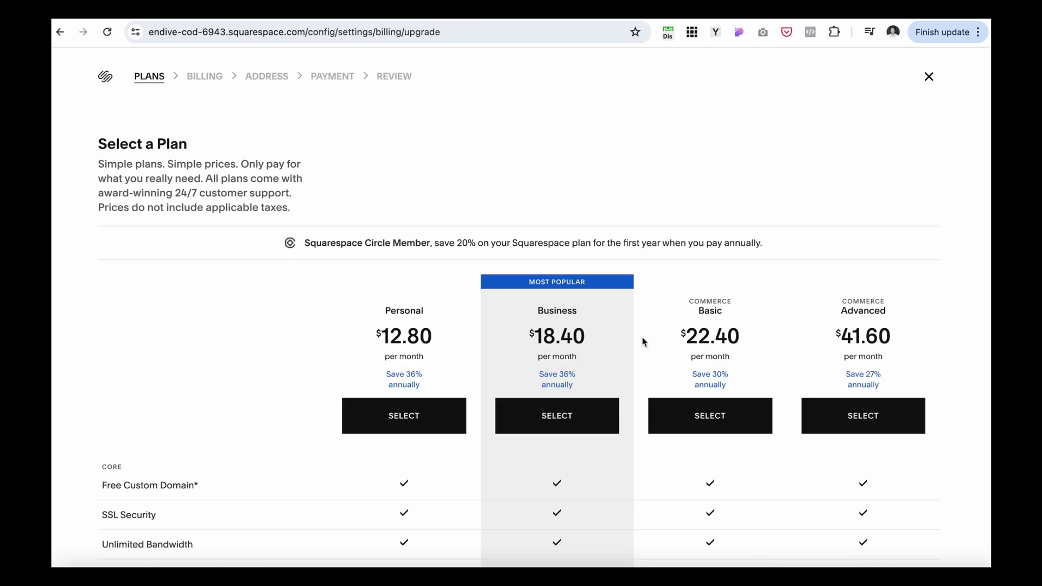
{"action": "scroll", "coordinate": [642, 340], "scroll_direction": "down", "scroll_amount": 2}
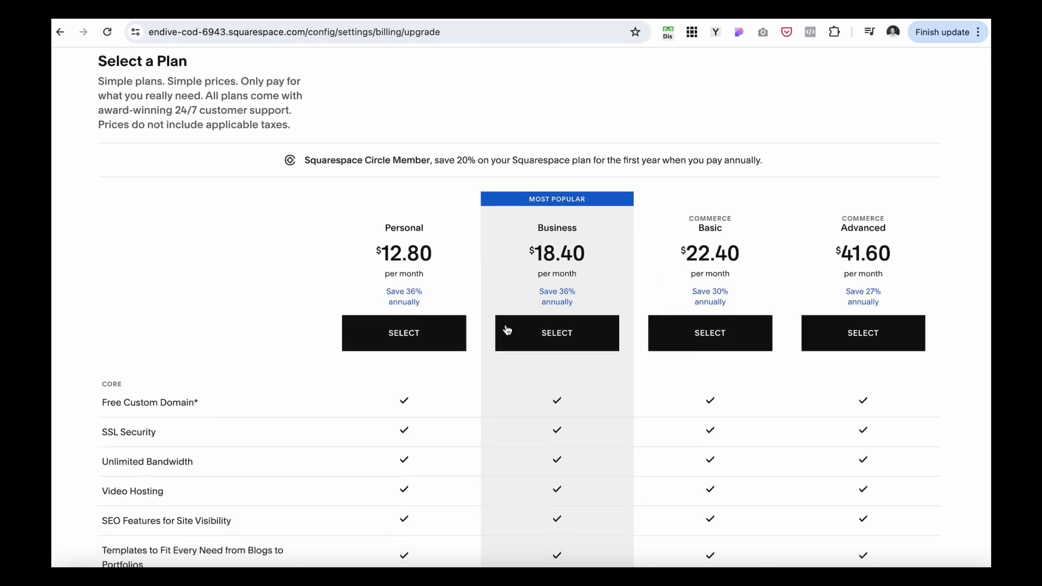
{"action": "key", "text": "alt+Left"}
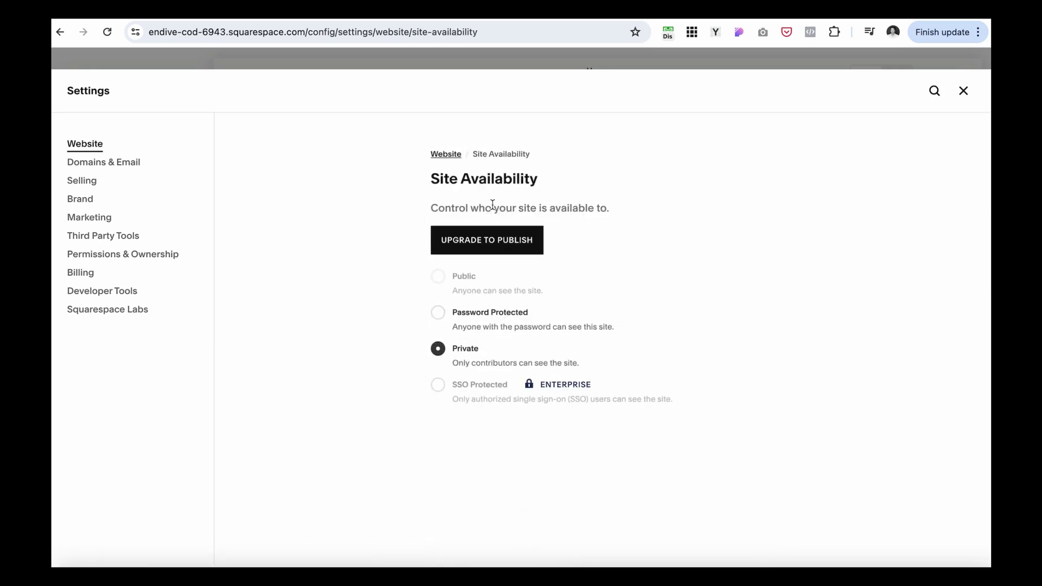